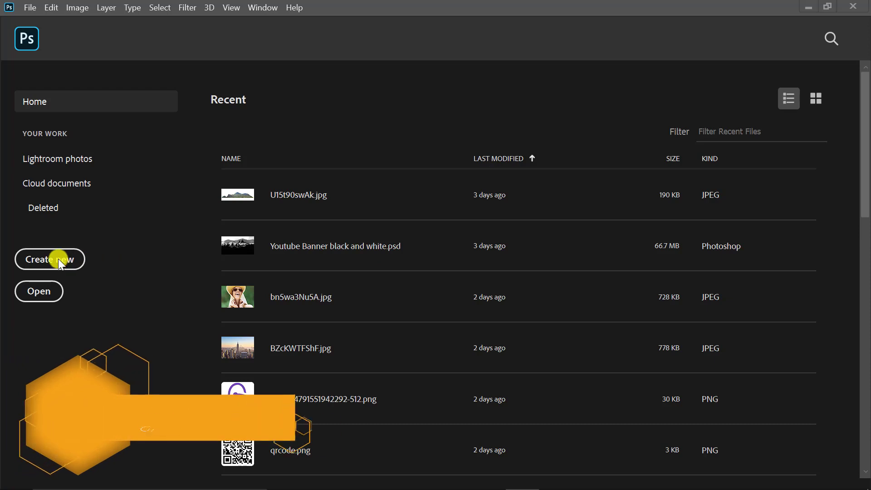
- Create a new 2504 × 1087 px, 300 ppi document named 'Packaging Design'
{"action": "left_click", "coordinate": [76, 259]}
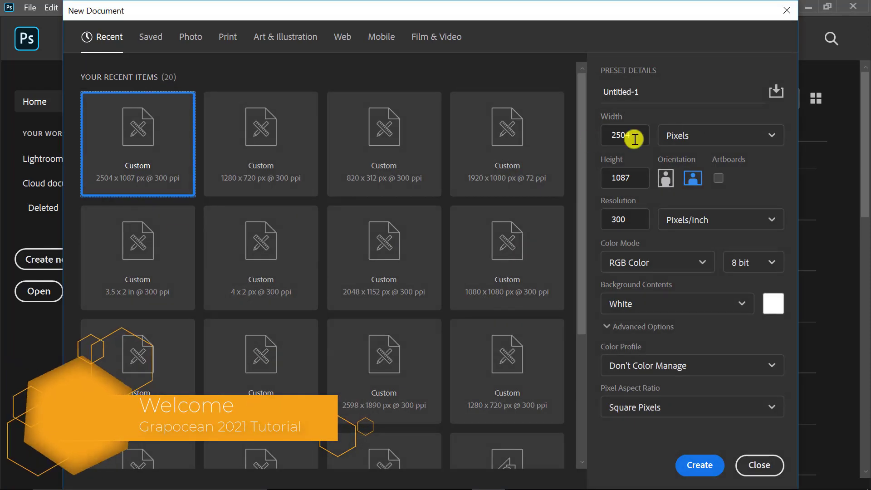
{"action": "left_click", "coordinate": [600, 97]}
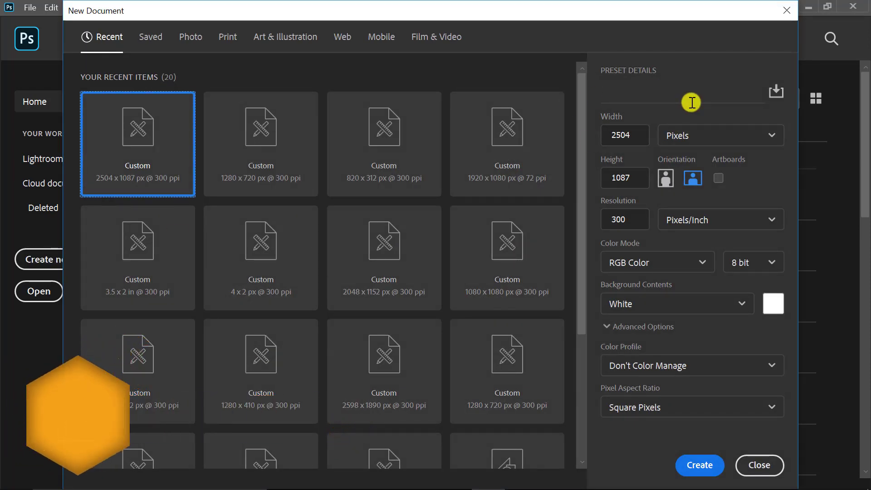
{"action": "type", "text": "Packaging"}
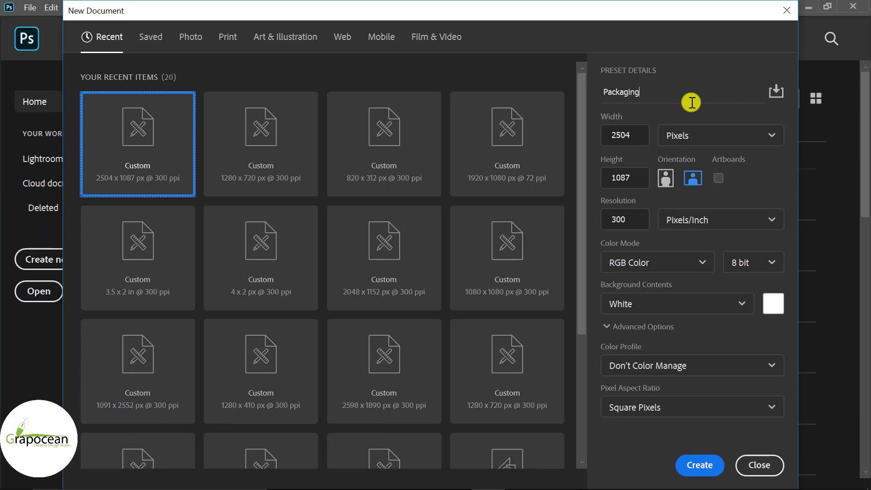
{"action": "type", "text": " Design"}
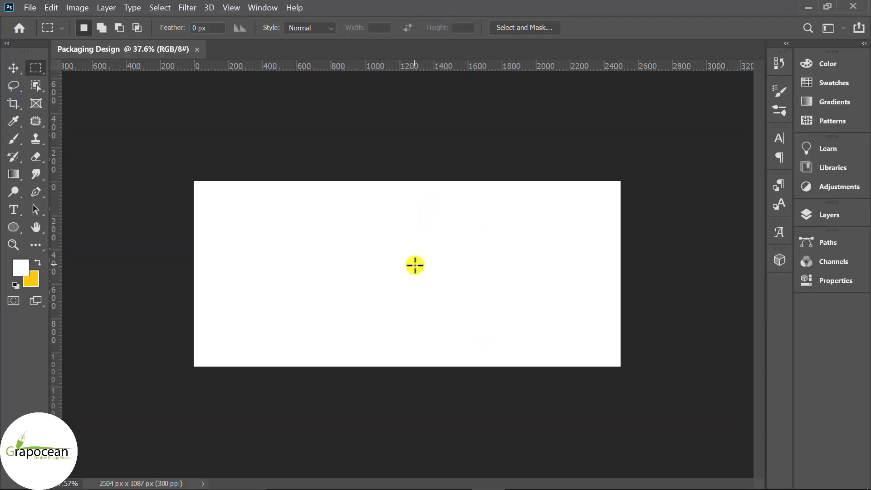
- Open the chocolate swirl, cookie and halftone images together
{"action": "left_click", "coordinate": [30, 9]}
{"action": "left_click", "coordinate": [37, 31]}
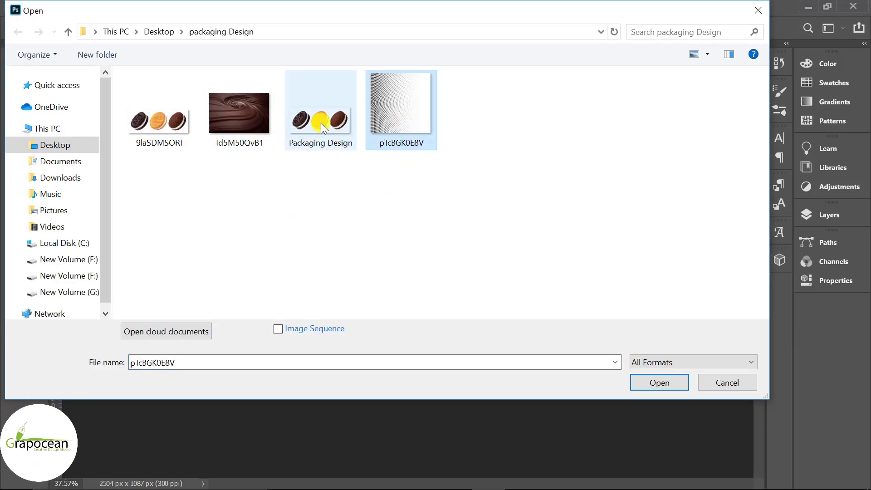
{"action": "left_click", "coordinate": [239, 113], "text": "shift"}
{"action": "left_click", "coordinate": [659, 383]}
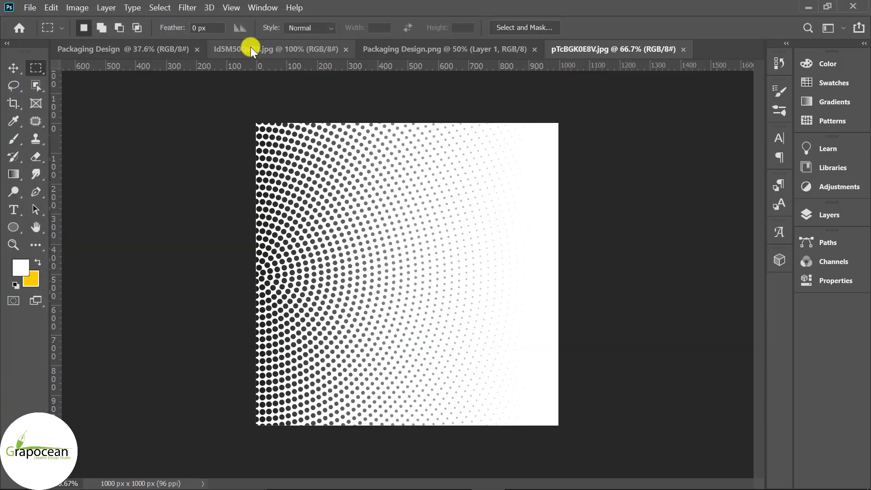
- Unlock the chocolate swirl image's Background layer into Layer 0
{"action": "left_click", "coordinate": [251, 48]}
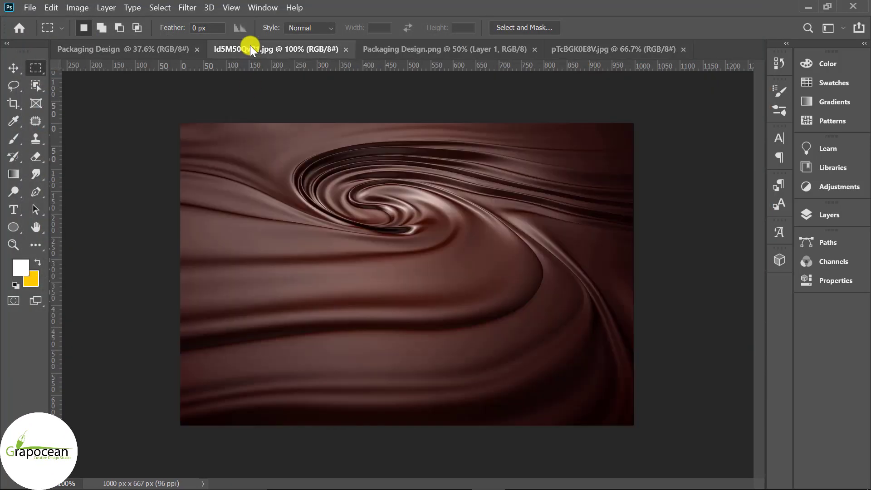
{"action": "left_click", "coordinate": [831, 215]}
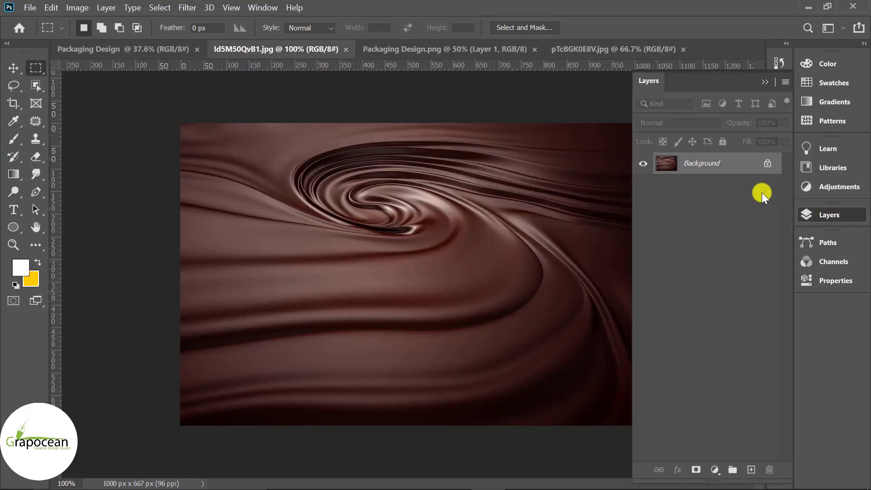
{"action": "left_click", "coordinate": [771, 164]}
- Copy the swirl into Packaging Design as Layer 1, scaled to about 290% and centred
{"action": "left_click", "coordinate": [13, 69]}
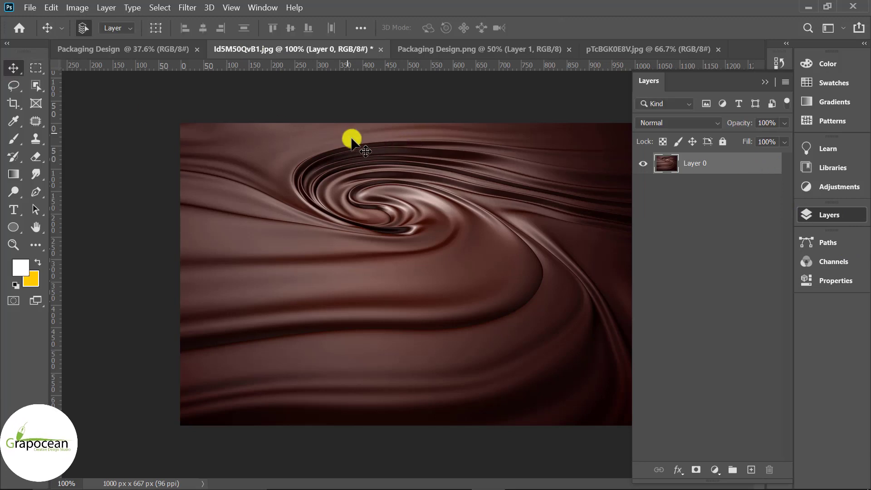
{"action": "left_click_drag", "start_coordinate": [199, 90], "coordinate": [374, 259]}
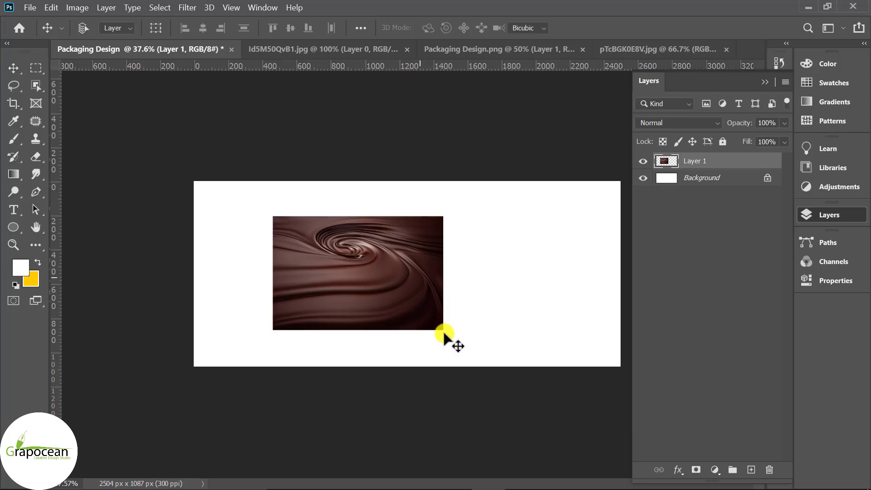
{"action": "key", "text": "ctrl+t"}
{"action": "left_click_drag", "start_coordinate": [444, 331], "coordinate": [613, 423]}
{"action": "mouse_move", "coordinate": [428, 315]}
{"action": "left_mouse_down"}
{"action": "mouse_move", "coordinate": [464, 303]}
{"action": "mouse_move", "coordinate": [463, 266]}
{"action": "left_mouse_up"}
{"action": "scroll", "coordinate": [458, 344], "scroll_direction": "down", "scroll_amount": 2}
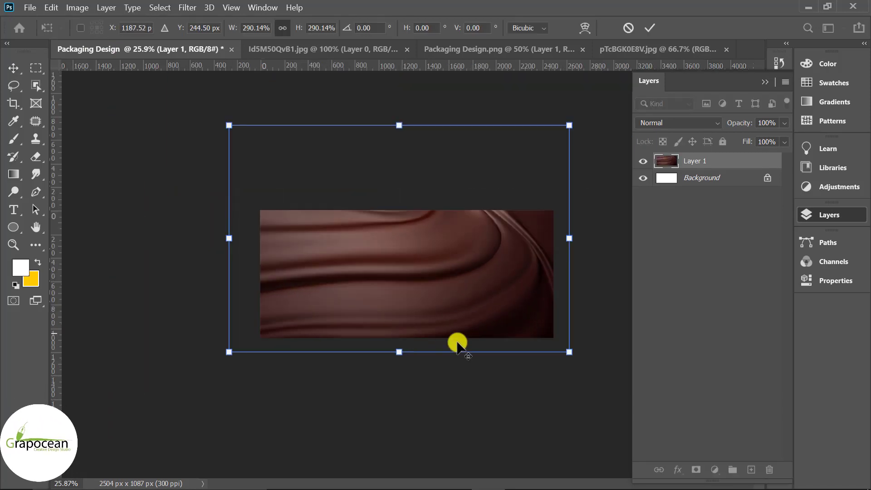
{"action": "left_click_drag", "start_coordinate": [440, 316], "coordinate": [446, 360]}
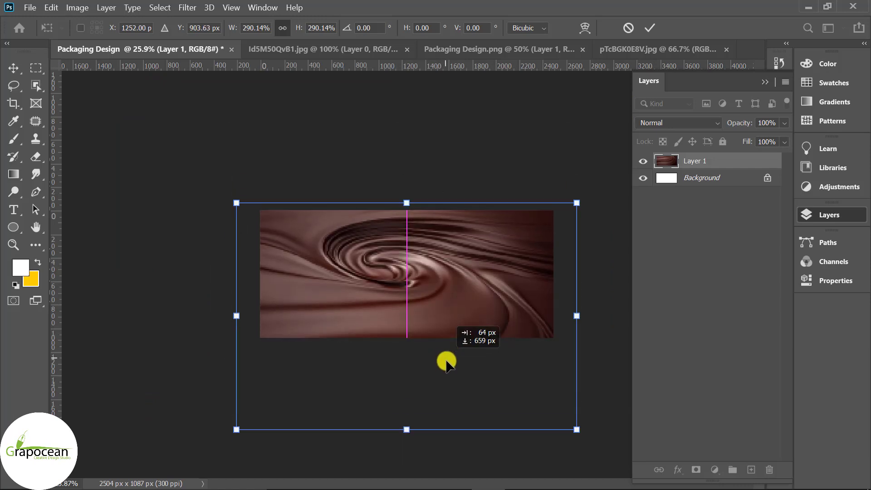
{"action": "scroll", "coordinate": [453, 370], "scroll_direction": "up", "scroll_amount": 1}
- Add a dark brown #260e0c Solid Color fill layer, sampled from the swirl, over the canvas
{"action": "key", "text": "Return"}
{"action": "key", "text": "p"}
{"action": "left_click", "coordinate": [18, 271]}
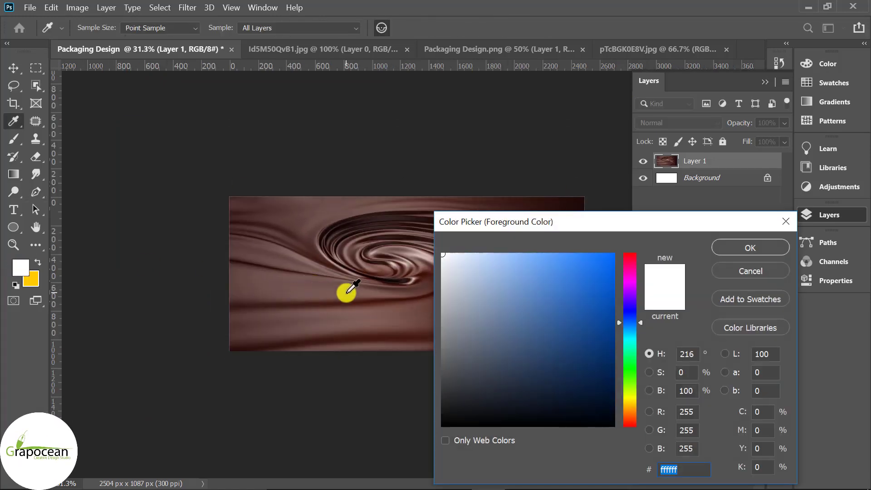
{"action": "left_click_drag", "start_coordinate": [667, 222], "coordinate": [654, 396]}
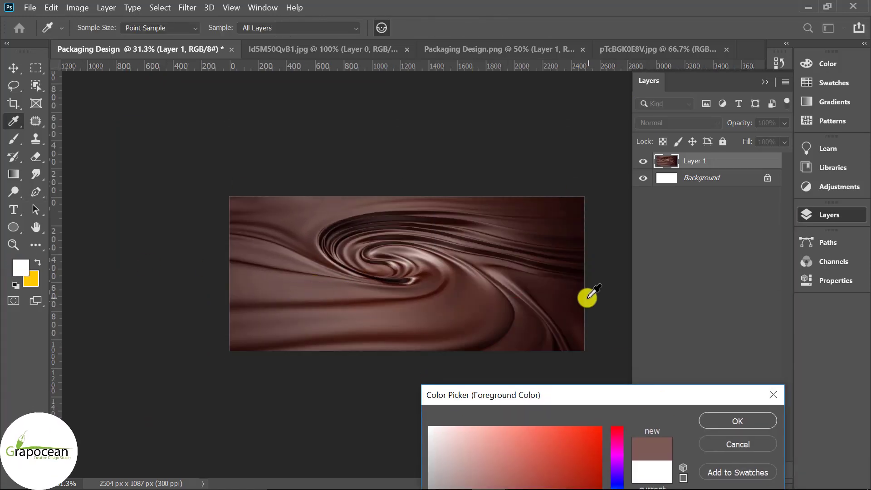
{"action": "left_click", "coordinate": [736, 419]}
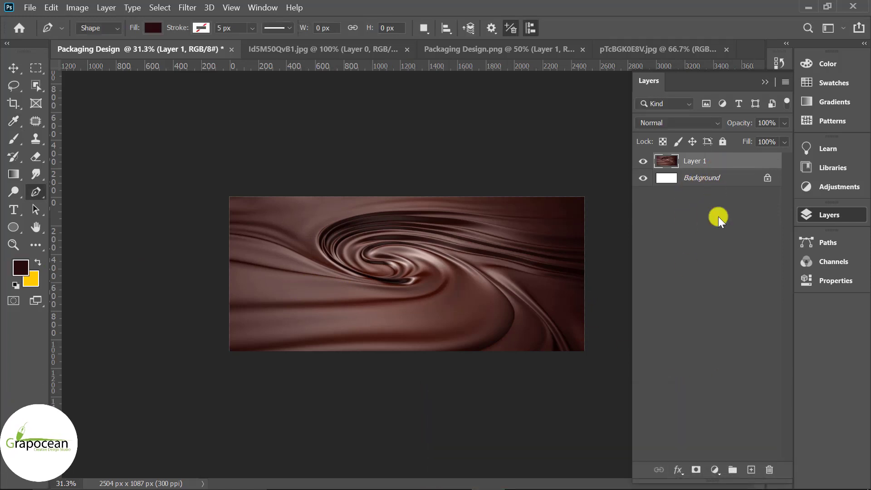
{"action": "left_click", "coordinate": [715, 470]}
{"action": "left_click", "coordinate": [742, 230]}
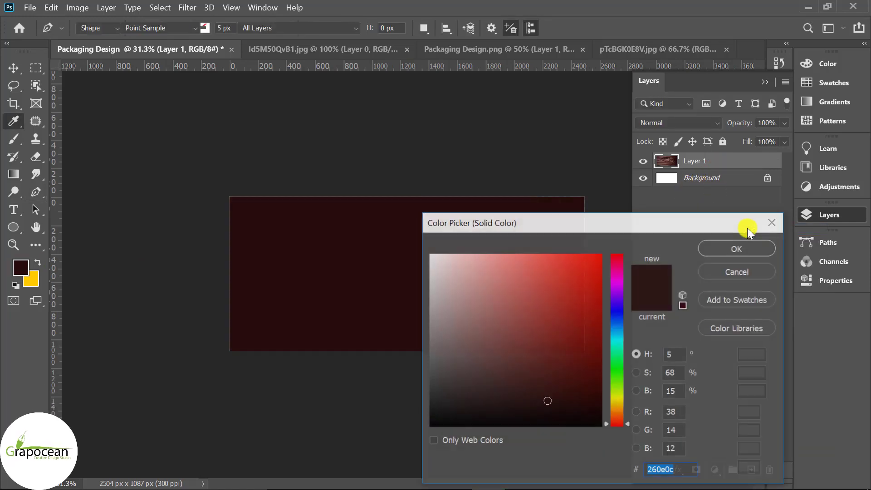
{"action": "left_click", "coordinate": [729, 244]}
{"action": "key", "text": "p"}
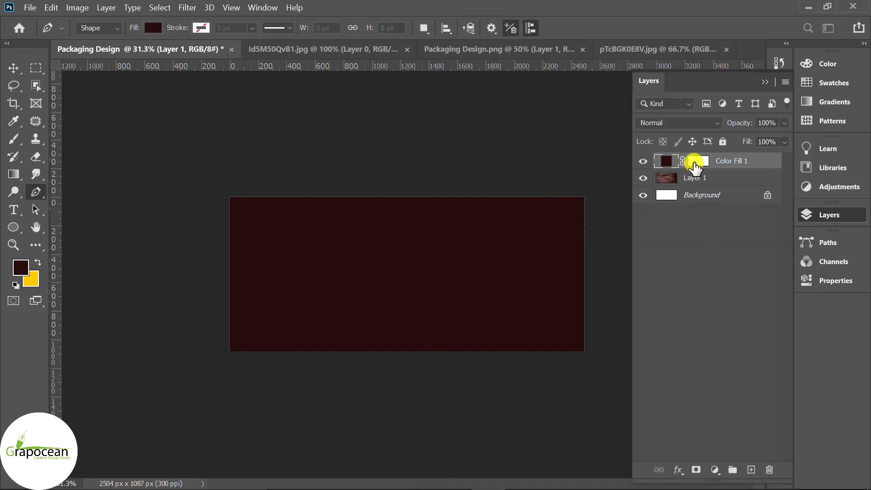
{"action": "left_click", "coordinate": [695, 162]}
- Paint the fill mask's centre black with a 1000 px soft brush to reveal the swirl
{"action": "left_click", "coordinate": [13, 139]}
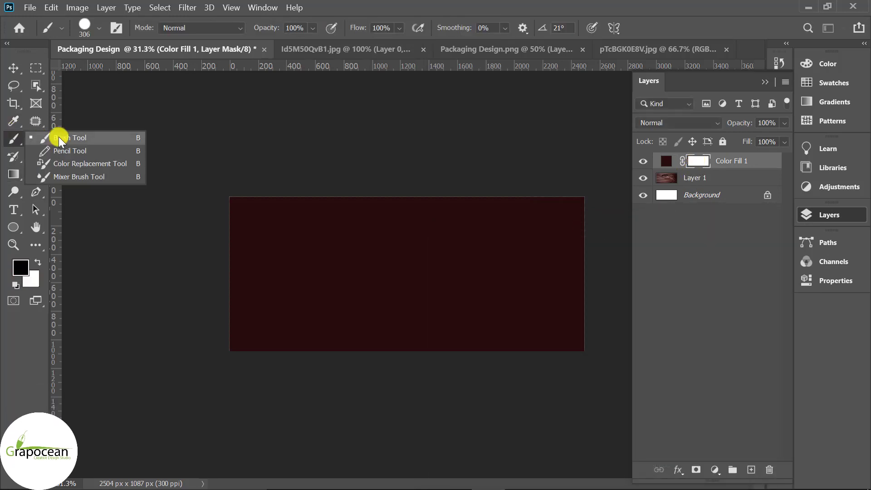
{"action": "left_click", "coordinate": [64, 135]}
{"action": "key", "text": "ctrl+z"}
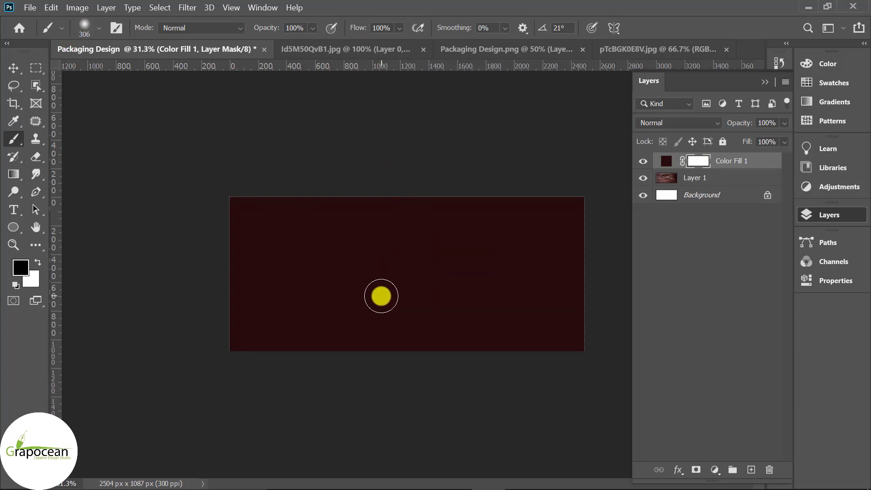
{"action": "key", "text": "bracketright"}
{"action": "key", "text": "bracketright"}
{"action": "key", "text": "bracketright"}
{"action": "left_click_drag", "start_coordinate": [391, 275], "coordinate": [407, 270]}
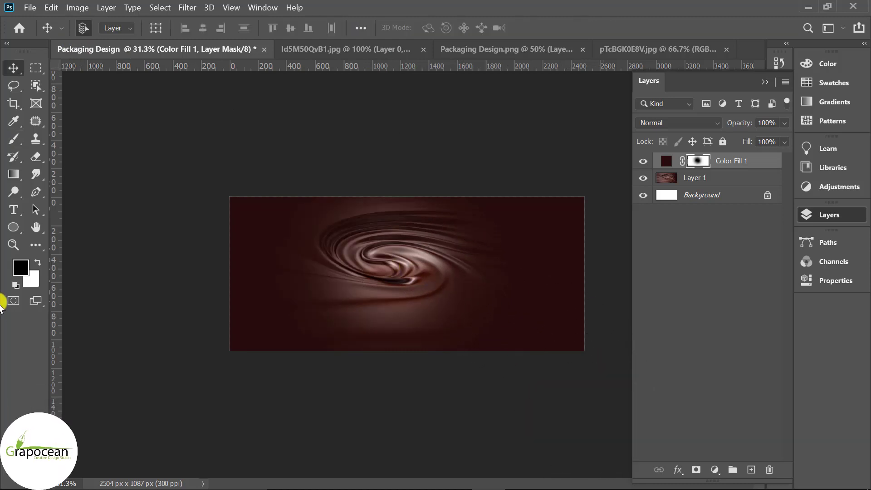
{"action": "left_click", "coordinate": [36, 192]}
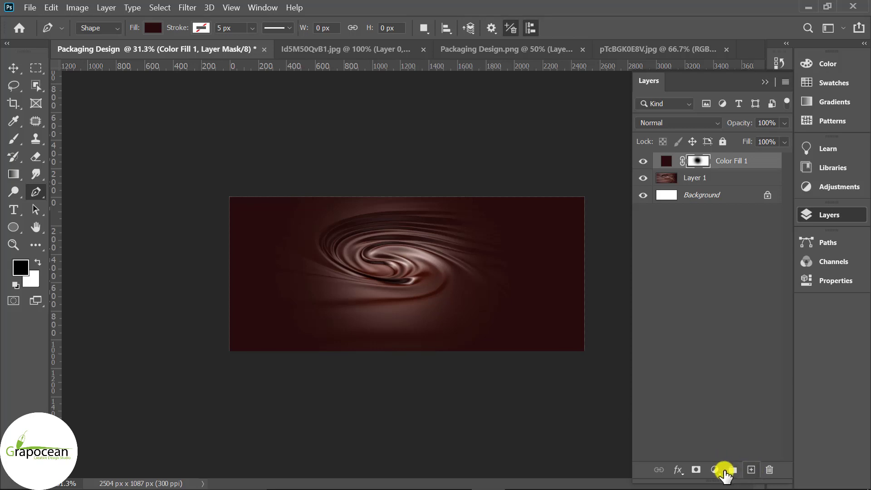
- Start a new shape path at the right edge with a curved anchor near the swirl's top
{"action": "left_click", "coordinate": [752, 471]}
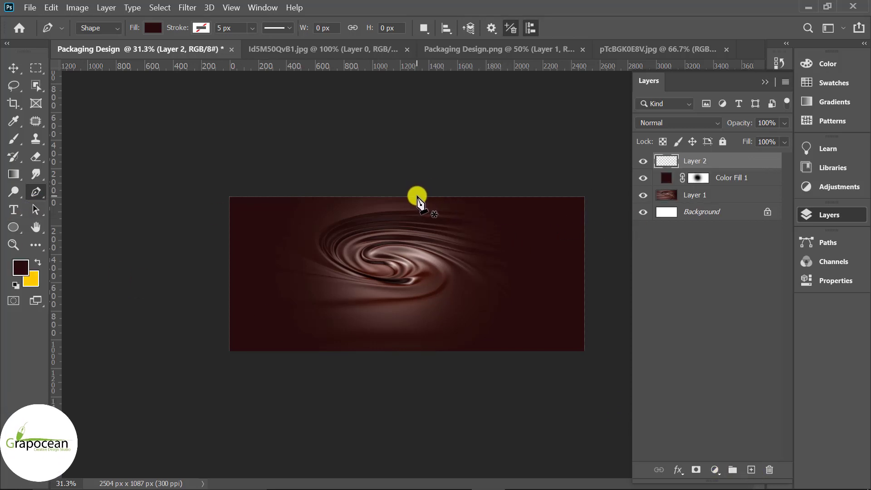
{"action": "left_click", "coordinate": [589, 305]}
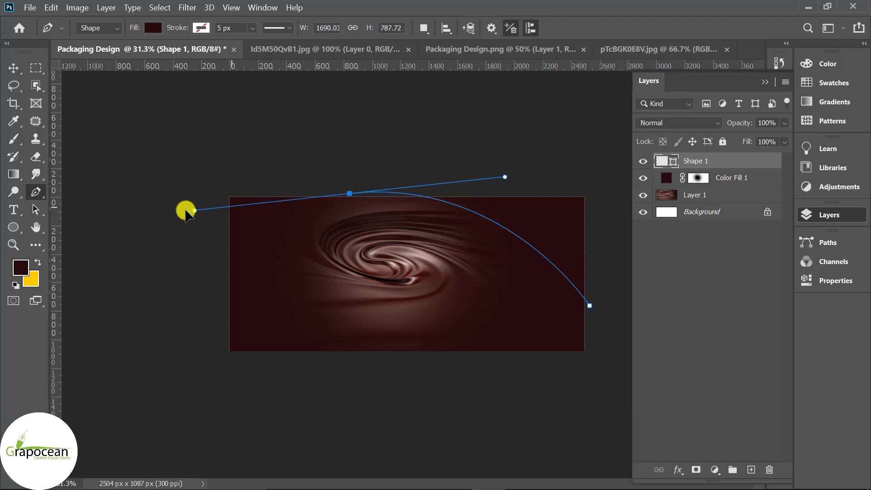
{"action": "key", "text": "ctrl+z"}
{"action": "left_click_drag", "start_coordinate": [346, 222], "coordinate": [308, 242]}
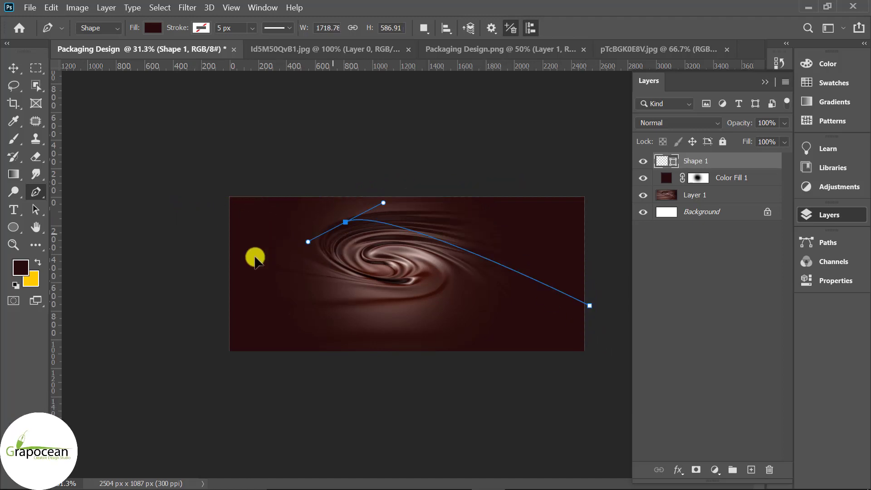
{"action": "left_click_drag", "start_coordinate": [223, 266], "coordinate": [176, 267]}
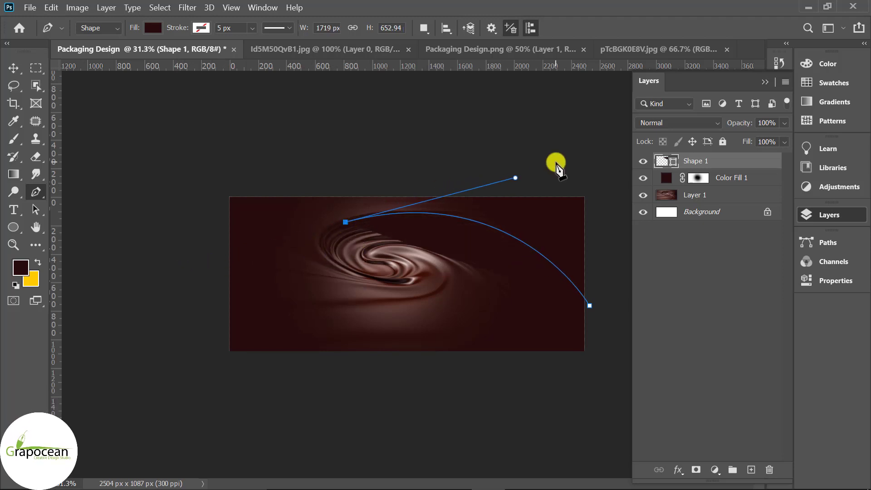
- Add a curved anchor above the top edge, adjust its handles, and close the Shape 1 path
{"action": "left_click_drag", "start_coordinate": [576, 166], "coordinate": [692, 178]}
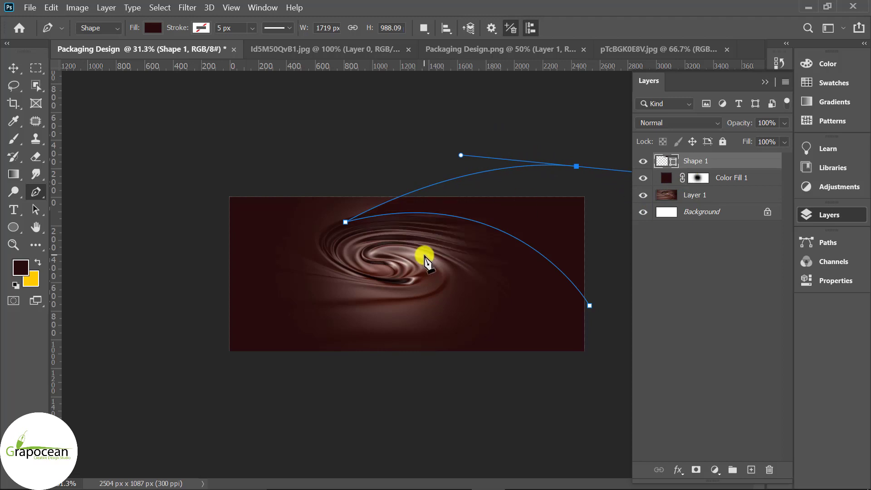
{"action": "scroll", "coordinate": [425, 258], "scroll_direction": "down", "scroll_amount": 2}
{"action": "left_click_drag", "start_coordinate": [548, 185], "coordinate": [529, 173]}
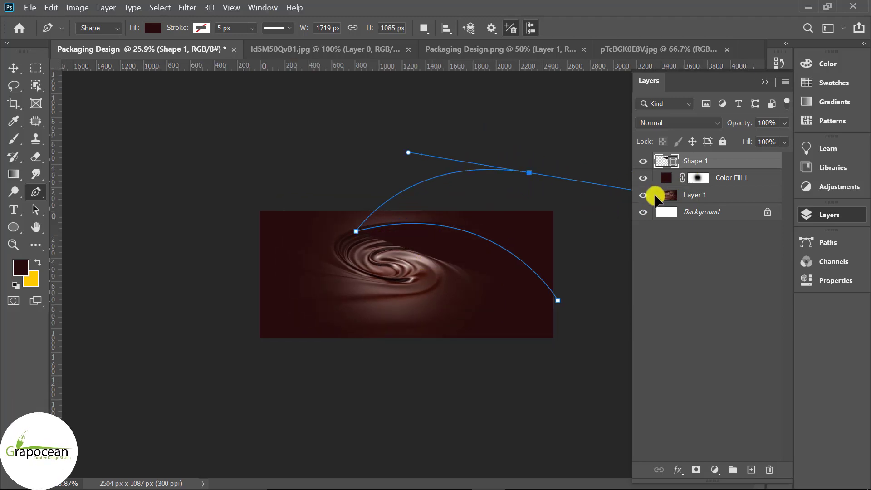
{"action": "left_click_drag", "start_coordinate": [657, 199], "coordinate": [667, 199]}
{"action": "left_click", "coordinate": [529, 173], "text": "alt"}
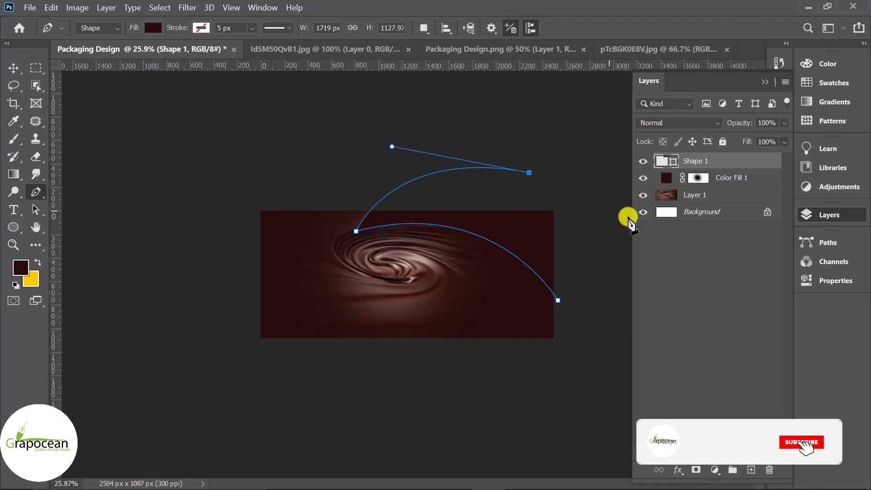
{"action": "left_click", "coordinate": [558, 300]}
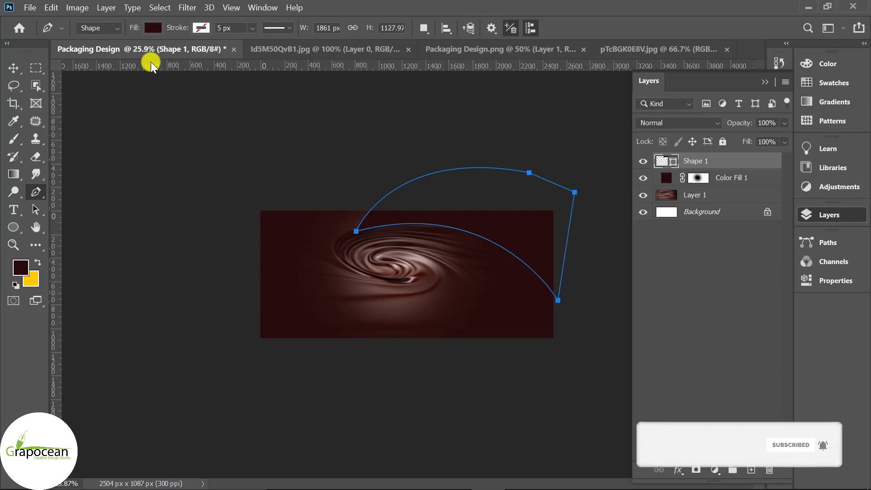
- Change Shape 1's fill from maroon to dark orange d57300
{"action": "left_click", "coordinate": [153, 27]}
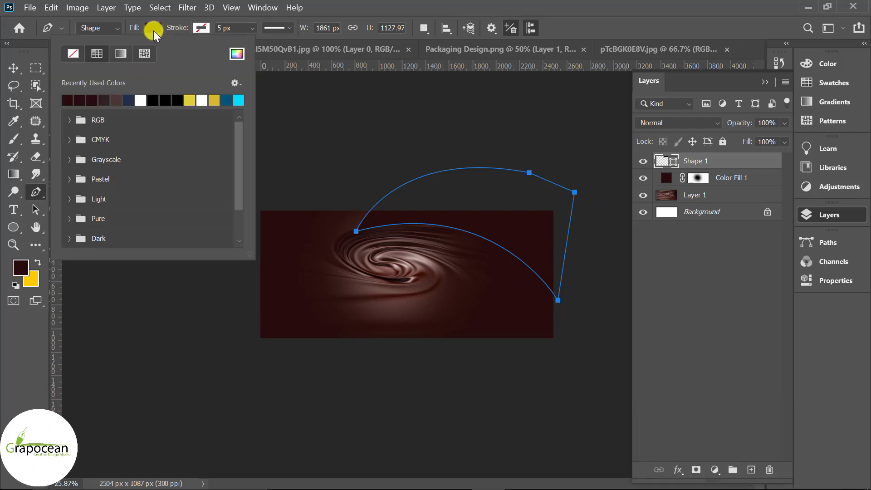
{"action": "left_click", "coordinate": [214, 100]}
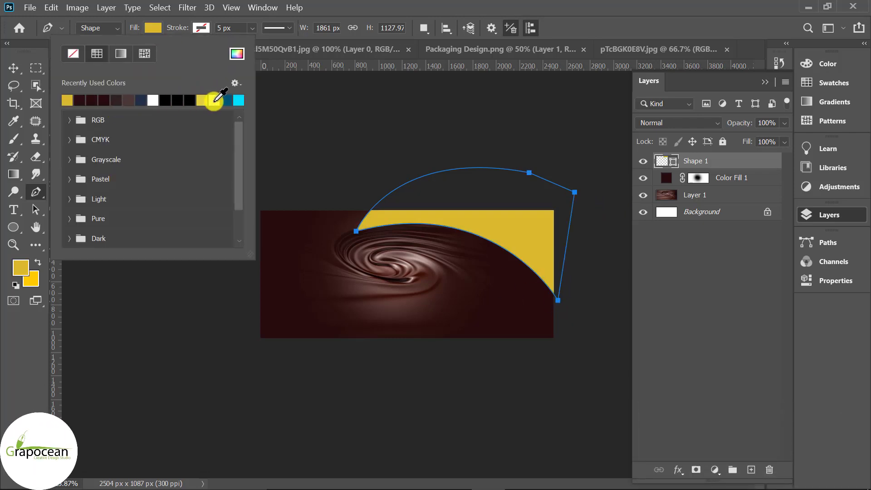
{"action": "left_click", "coordinate": [236, 53]}
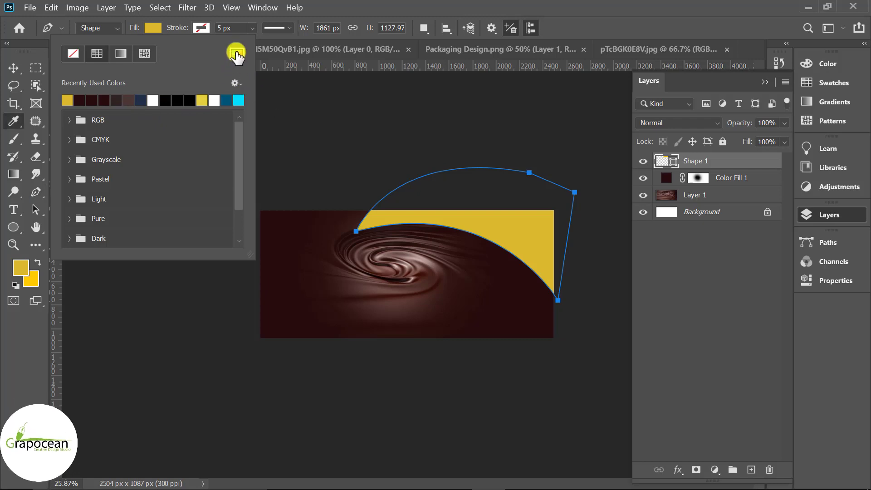
{"action": "left_click_drag", "start_coordinate": [616, 391], "coordinate": [618, 416]}
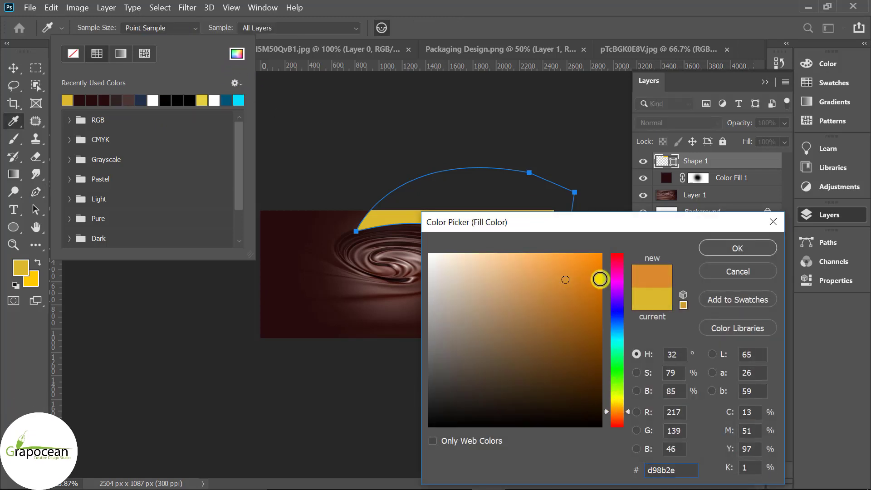
{"action": "left_click", "coordinate": [600, 279]}
{"action": "left_click", "coordinate": [749, 248]}
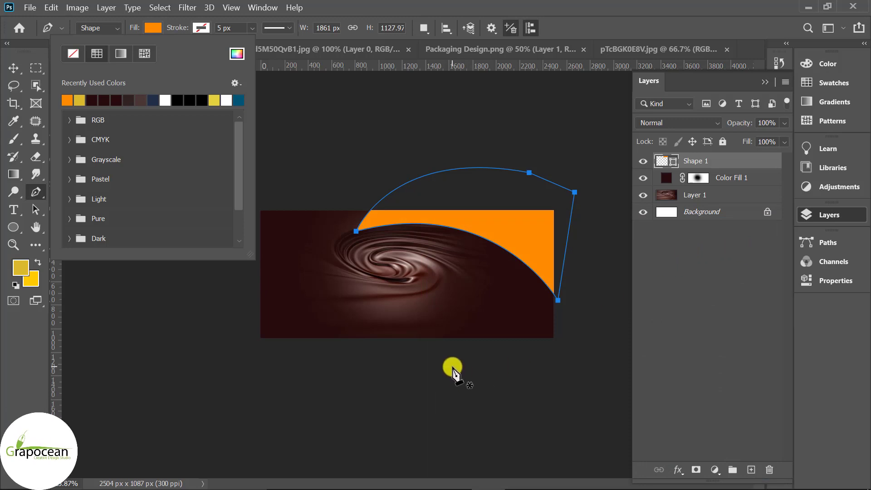
{"action": "left_click", "coordinate": [237, 54]}
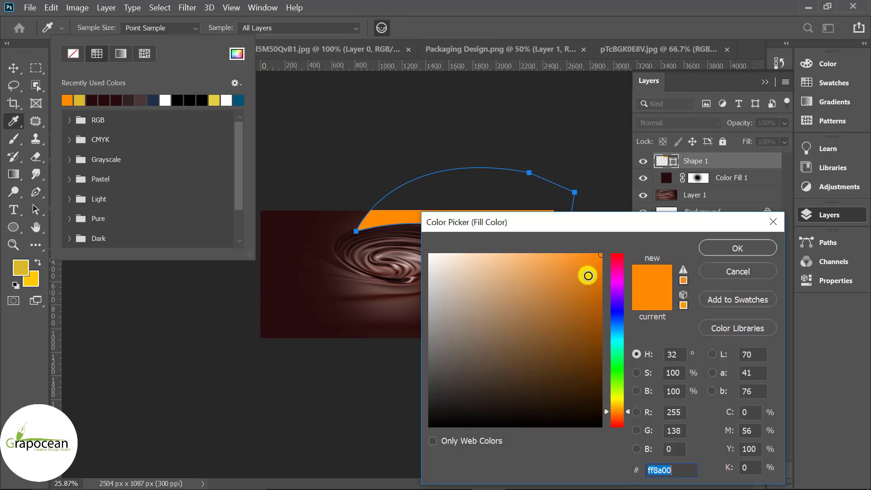
{"action": "left_click", "coordinate": [601, 282]}
{"action": "left_click", "coordinate": [750, 249]}
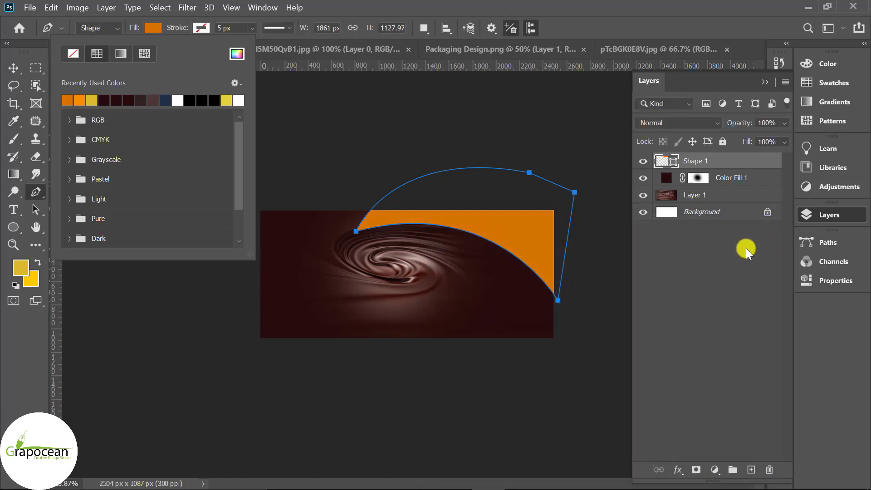
{"action": "left_click", "coordinate": [12, 67]}
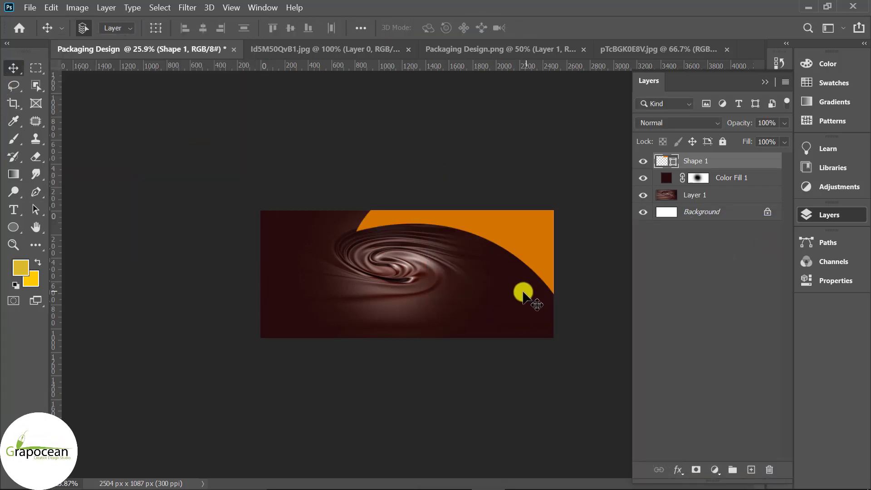
- Move the orange shape lower and reshape its curves into a ribbon outline
{"action": "left_click_drag", "start_coordinate": [518, 238], "coordinate": [535, 258]}
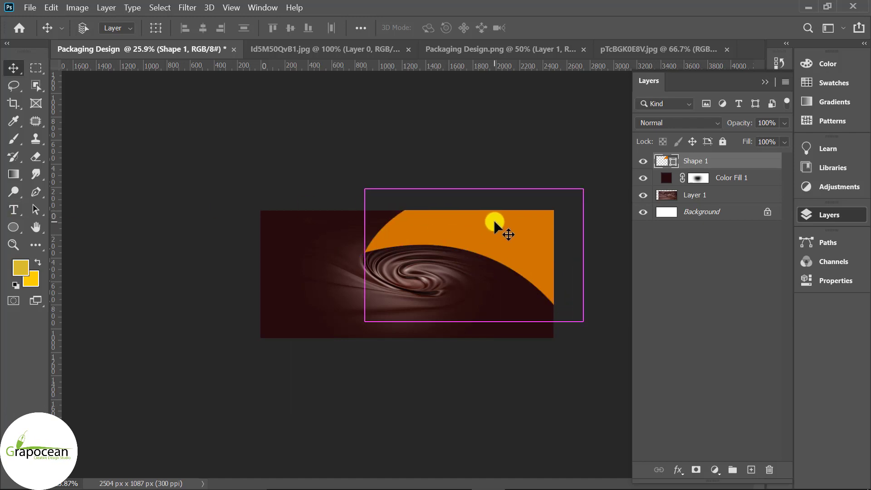
{"action": "mouse_move", "coordinate": [505, 217]}
{"action": "left_mouse_down"}
{"action": "mouse_move", "coordinate": [480, 177]}
{"action": "mouse_move", "coordinate": [537, 178]}
{"action": "left_mouse_up"}
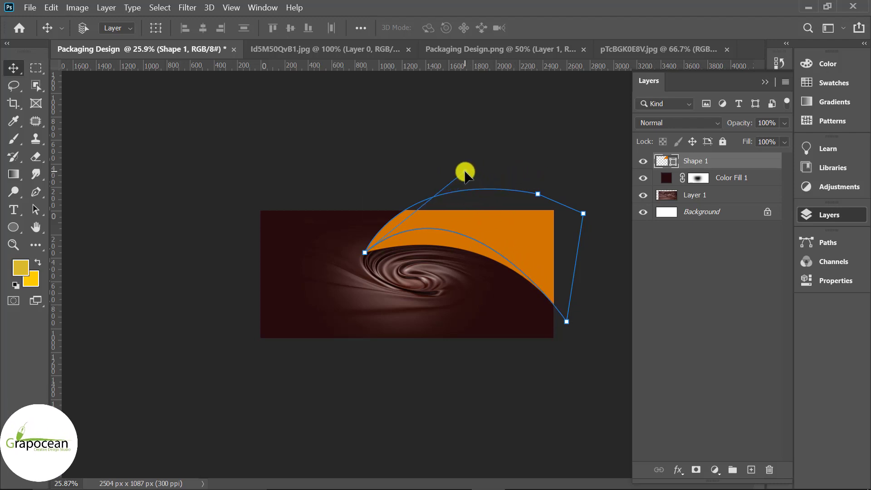
{"action": "left_click_drag", "start_coordinate": [465, 173], "coordinate": [465, 172]}
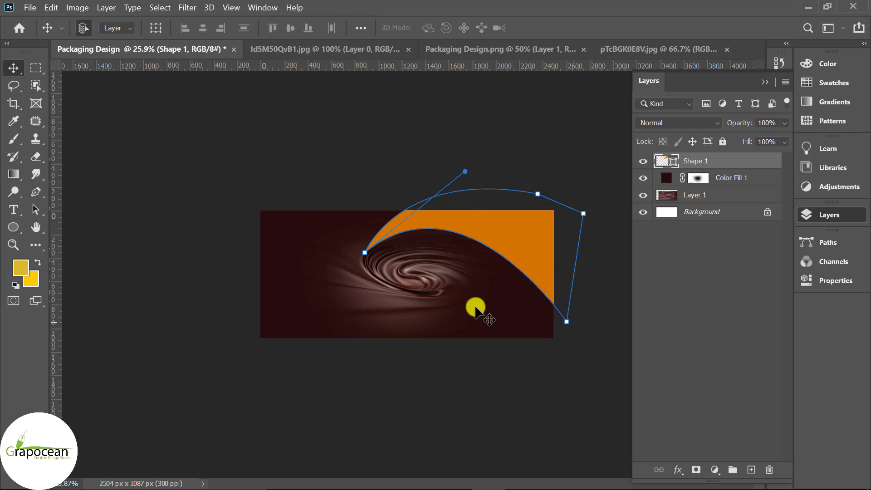
{"action": "left_click", "coordinate": [153, 245]}
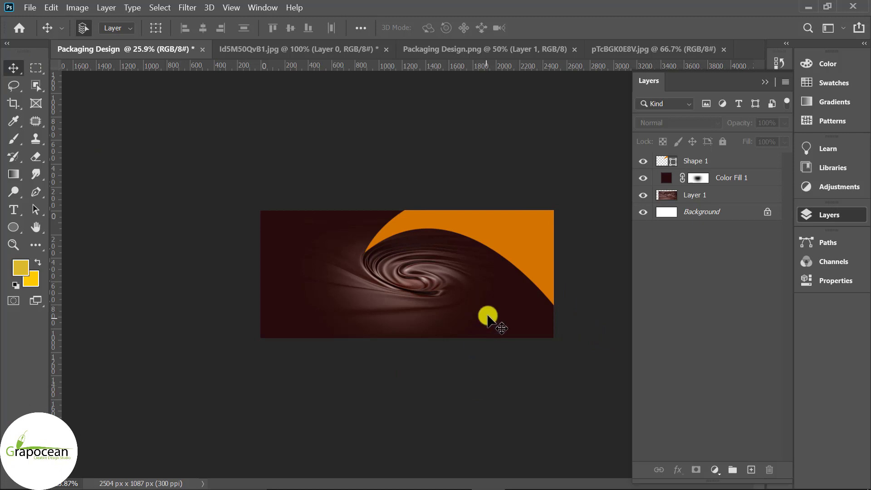
{"action": "mouse_move", "coordinate": [530, 238]}
{"action": "left_mouse_down"}
{"action": "mouse_move", "coordinate": [542, 279]}
{"action": "mouse_move", "coordinate": [543, 343]}
{"action": "mouse_move", "coordinate": [543, 309]}
{"action": "mouse_move", "coordinate": [568, 301]}
{"action": "mouse_move", "coordinate": [587, 310]}
{"action": "mouse_move", "coordinate": [541, 315]}
{"action": "left_mouse_up"}
- Scale the shape down and rotate it about -17.75° to sweep toward the top-right edge
{"action": "key", "text": "ctrl+t"}
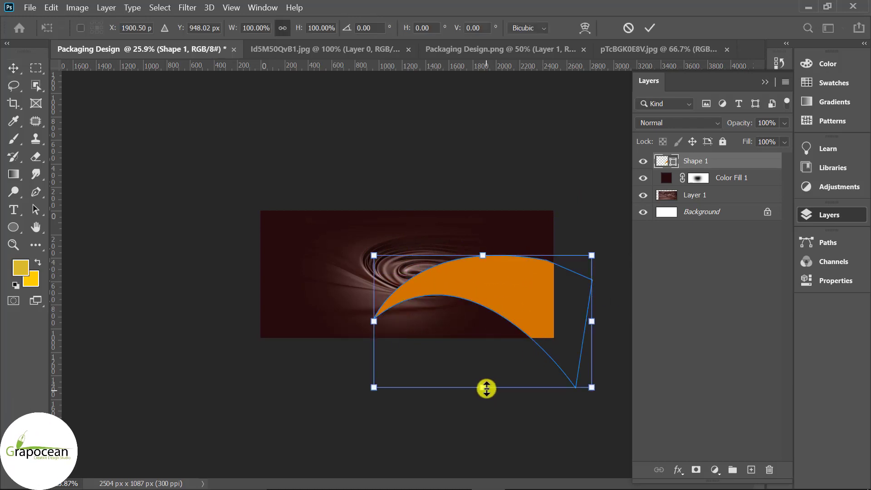
{"action": "mouse_move", "coordinate": [487, 389]}
{"action": "left_mouse_down"}
{"action": "mouse_move", "coordinate": [497, 354]}
{"action": "mouse_move", "coordinate": [499, 365]}
{"action": "left_mouse_up"}
{"action": "left_click_drag", "start_coordinate": [584, 356], "coordinate": [579, 350]}
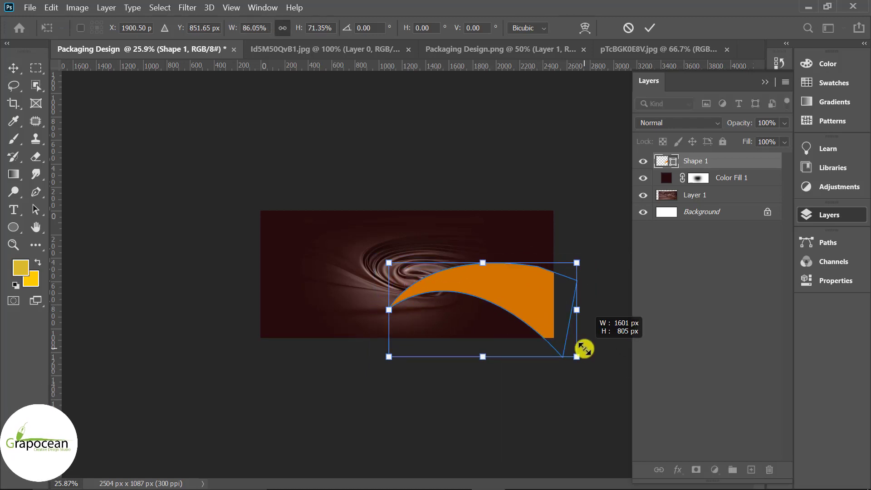
{"action": "left_click_drag", "start_coordinate": [546, 290], "coordinate": [544, 265]}
{"action": "left_click_drag", "start_coordinate": [603, 312], "coordinate": [606, 279]}
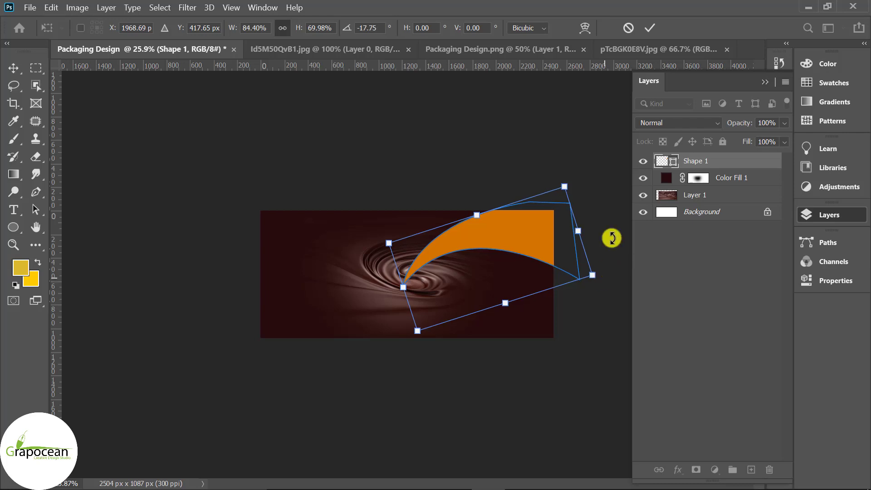
{"action": "left_click", "coordinate": [650, 28]}
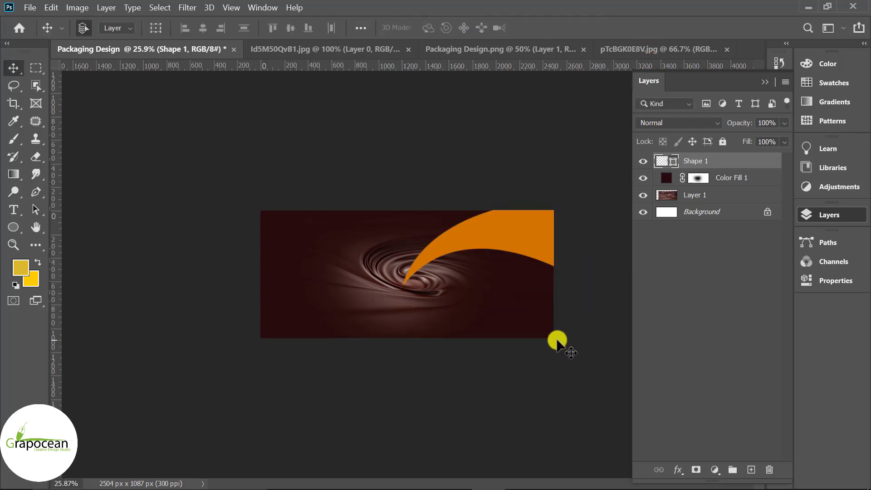
{"action": "right_click", "coordinate": [744, 167]}
{"action": "left_click", "coordinate": [607, 27]}
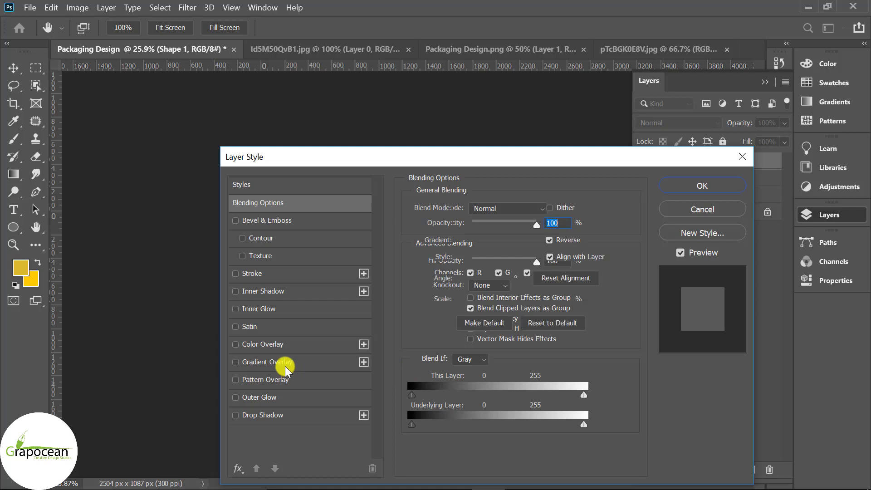
- Give the ribbon a gold linear Gradient Overlay at 96° with 150% scale
{"action": "left_click", "coordinate": [286, 363]}
{"action": "mouse_move", "coordinate": [521, 152]}
{"action": "left_mouse_down"}
{"action": "mouse_move", "coordinate": [505, 328]}
{"action": "mouse_move", "coordinate": [478, 321]}
{"action": "left_mouse_up"}
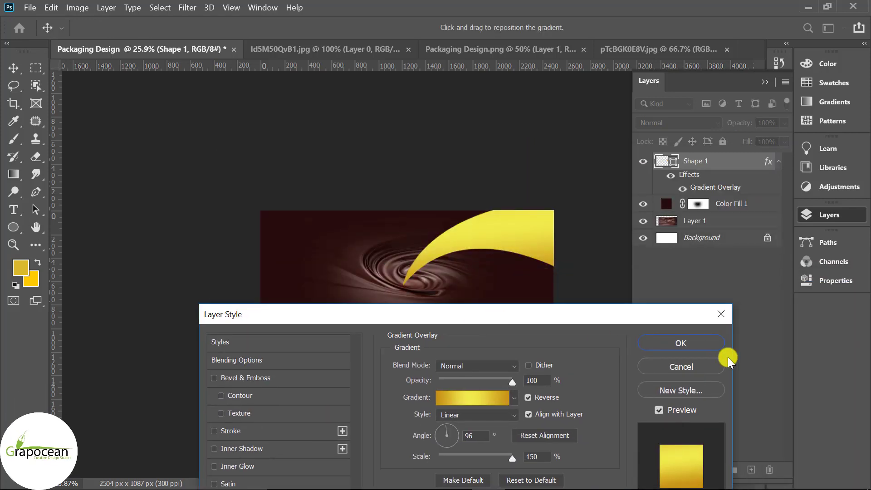
{"action": "left_click", "coordinate": [702, 345]}
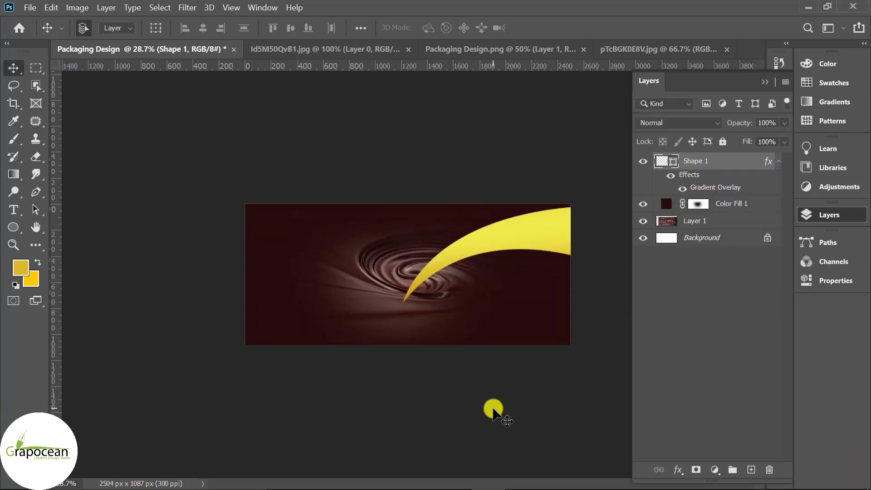
{"action": "left_click", "coordinate": [468, 48]}
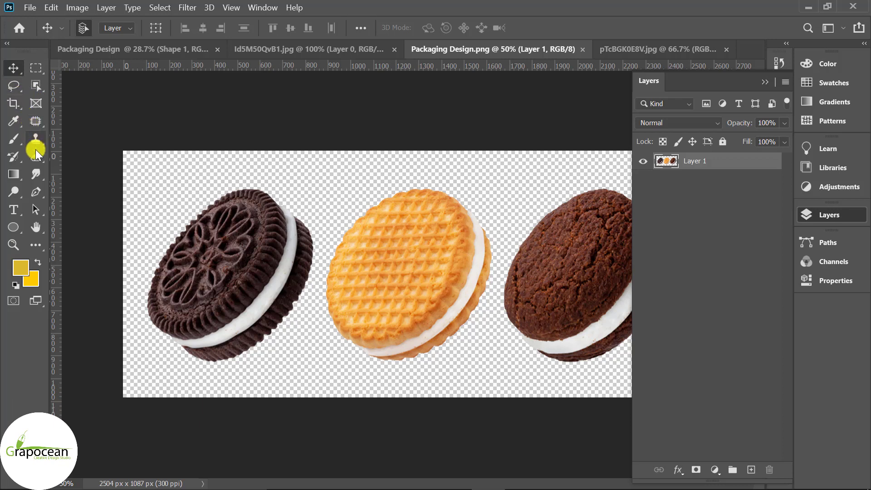
- Select and copy the middle waffle cookie from the cookies image
{"action": "left_click", "coordinate": [35, 67]}
{"action": "mouse_move", "coordinate": [321, 171]}
{"action": "left_mouse_down"}
{"action": "mouse_move", "coordinate": [489, 387]}
{"action": "mouse_move", "coordinate": [501, 387]}
{"action": "left_mouse_up"}
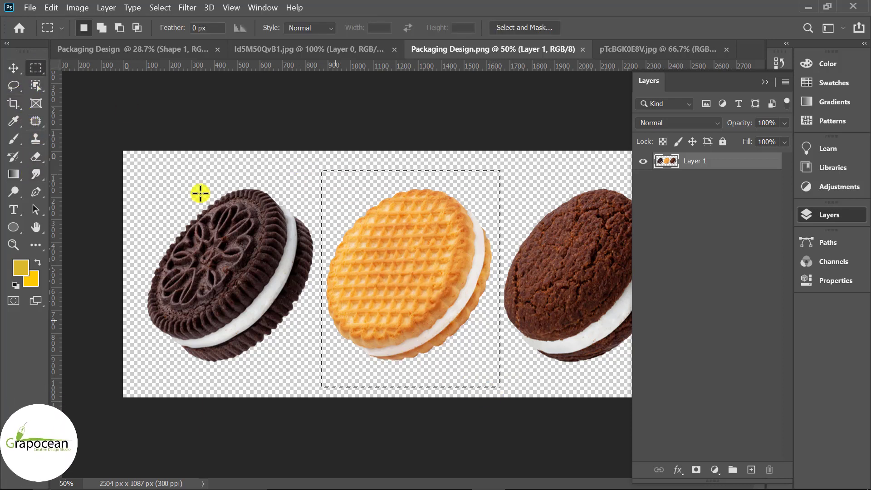
{"action": "left_click", "coordinate": [52, 8]}
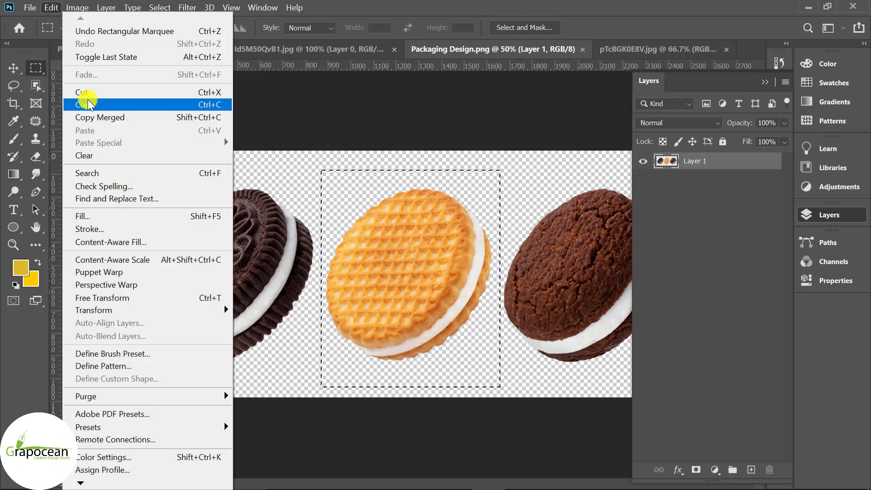
{"action": "left_click", "coordinate": [103, 59]}
- Paste the cookie into the banner as Layer 2, scaled to 87.67% over the swirl centre
{"action": "left_click", "coordinate": [31, 5]}
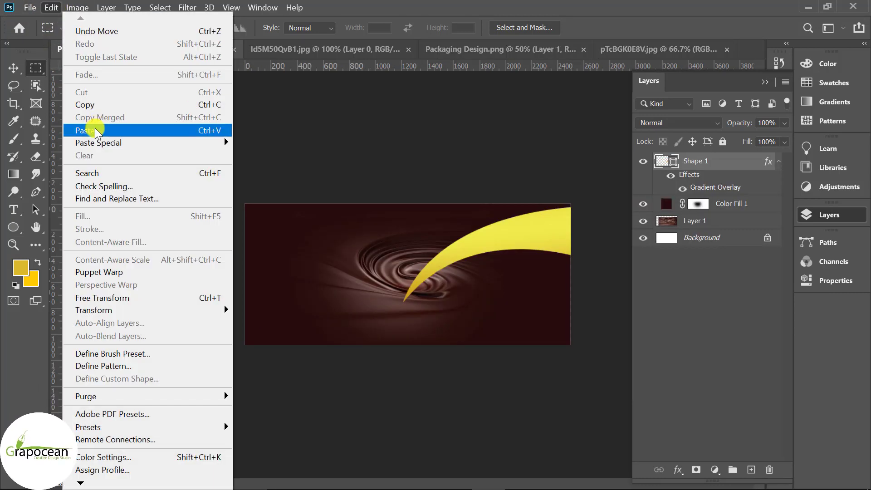
{"action": "left_click", "coordinate": [109, 130]}
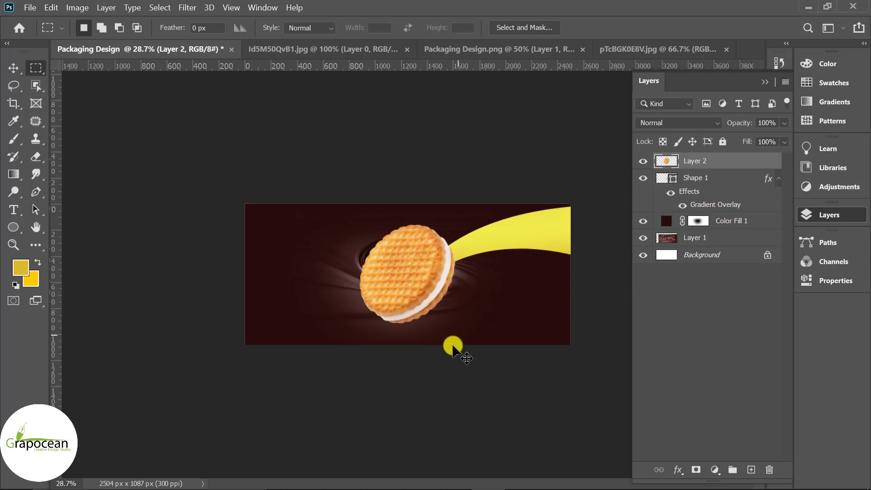
{"action": "key", "text": "ctrl+t"}
{"action": "mouse_move", "coordinate": [454, 324]}
{"action": "left_mouse_down"}
{"action": "mouse_move", "coordinate": [417, 321]}
{"action": "mouse_move", "coordinate": [422, 328]}
{"action": "left_mouse_up"}
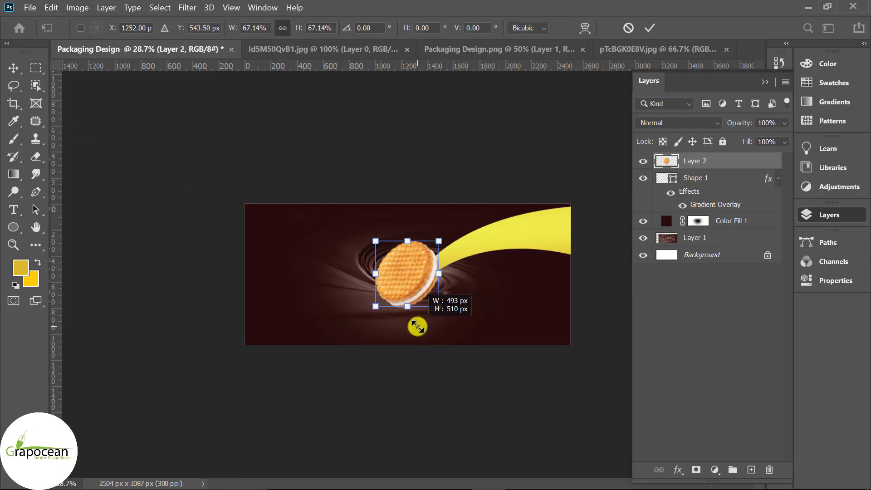
{"action": "left_click_drag", "start_coordinate": [405, 291], "coordinate": [410, 282]}
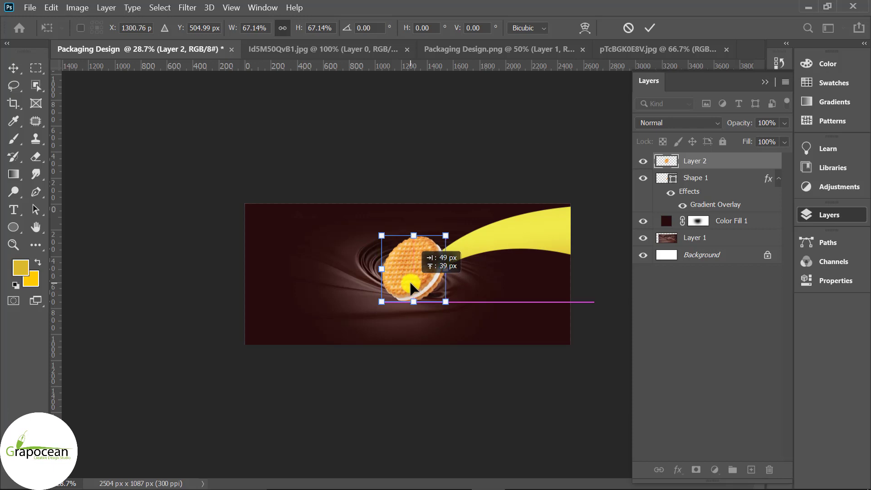
{"action": "left_click_drag", "start_coordinate": [442, 305], "coordinate": [455, 316]}
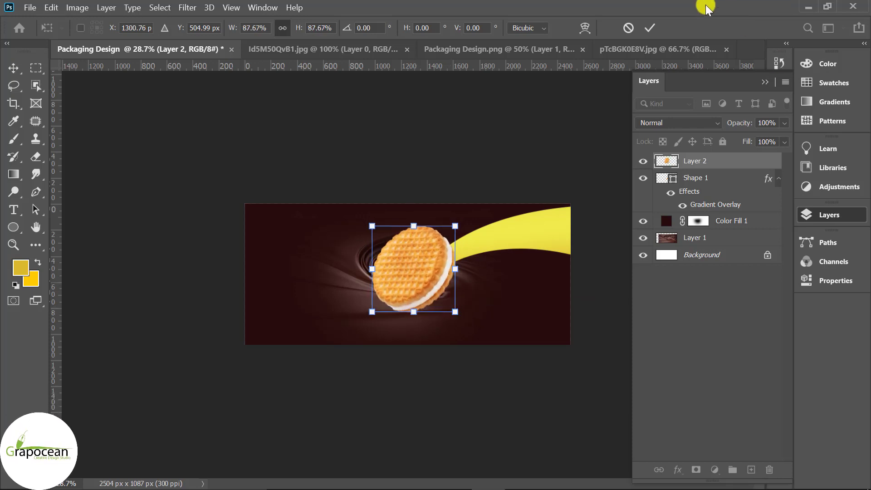
{"action": "left_click", "coordinate": [653, 28]}
{"action": "left_click", "coordinate": [709, 237]}
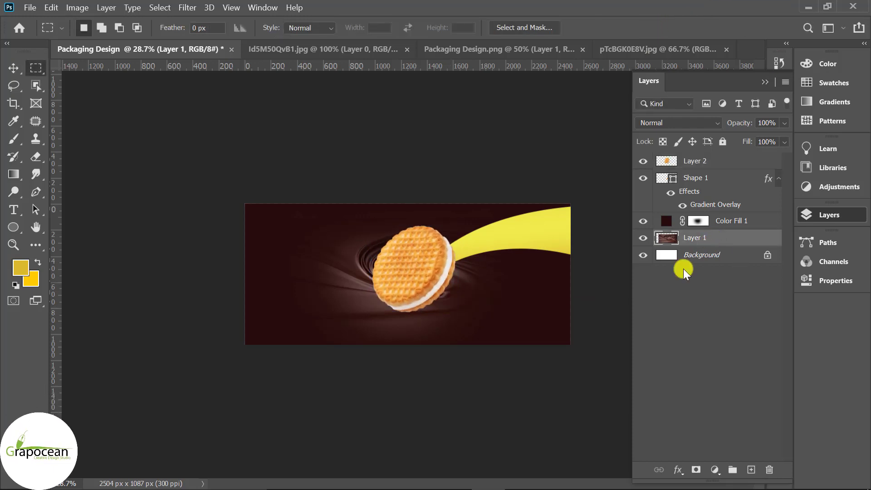
- Select the dark sandwich cookie in Packaging Design.png and drag it into the banner
{"action": "left_click", "coordinate": [489, 48]}
{"action": "left_click", "coordinate": [36, 68]}
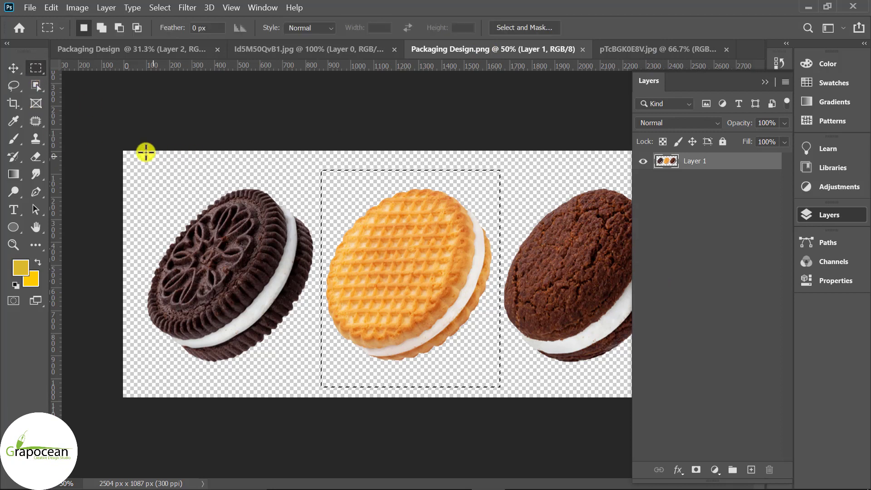
{"action": "mouse_move", "coordinate": [134, 160]}
{"action": "left_mouse_down"}
{"action": "mouse_move", "coordinate": [289, 385]}
{"action": "mouse_move", "coordinate": [315, 396]}
{"action": "left_mouse_up"}
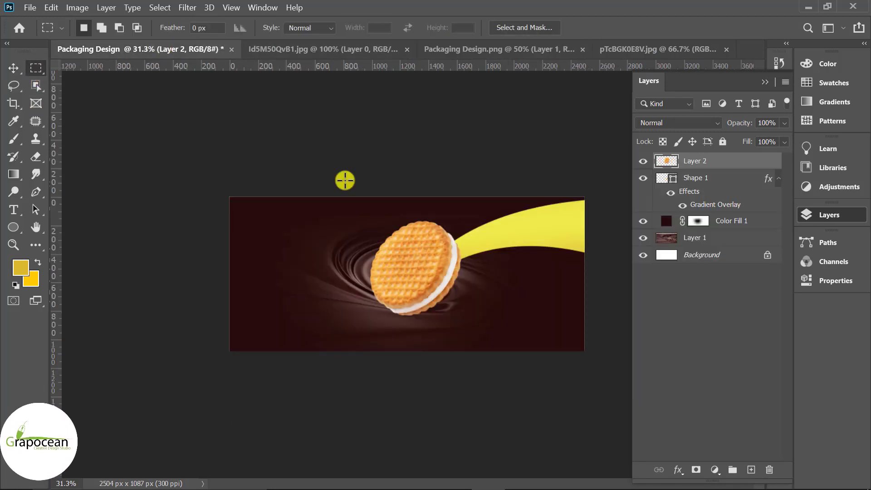
{"action": "left_click_drag", "start_coordinate": [326, 90], "coordinate": [459, 313]}
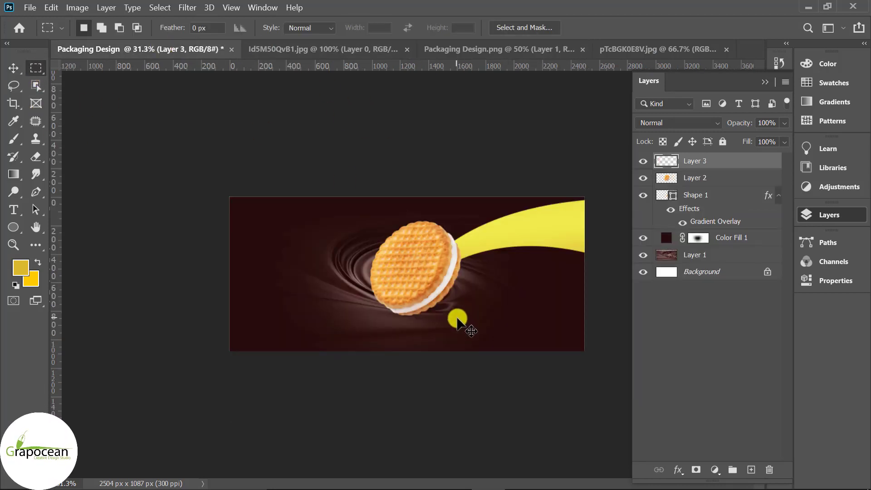
- Shrink the cookie to about 79%, nudge it into place, and hide the orange cookie on Layer 2
{"action": "left_click", "coordinate": [16, 68]}
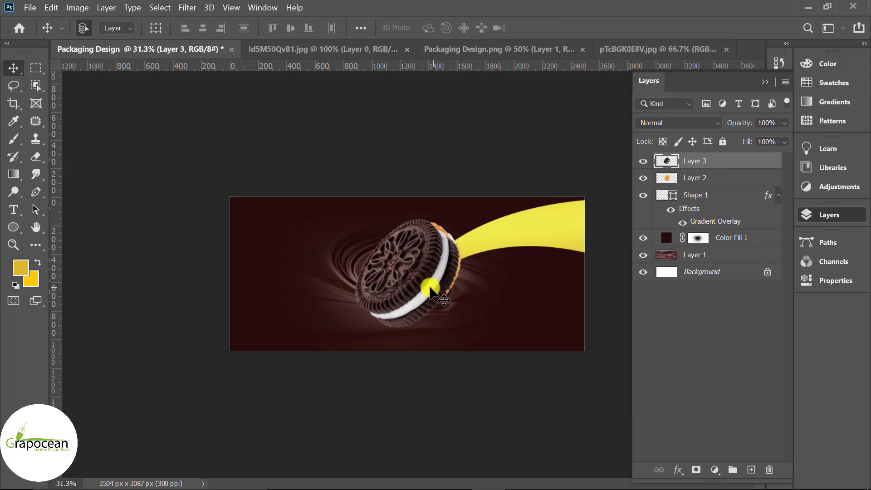
{"action": "left_click_drag", "start_coordinate": [433, 286], "coordinate": [418, 273]}
{"action": "mouse_move", "coordinate": [477, 309]}
{"action": "left_mouse_down"}
{"action": "mouse_move", "coordinate": [486, 317]}
{"action": "mouse_move", "coordinate": [428, 314]}
{"action": "left_mouse_up"}
{"action": "key", "text": "ctrl+t"}
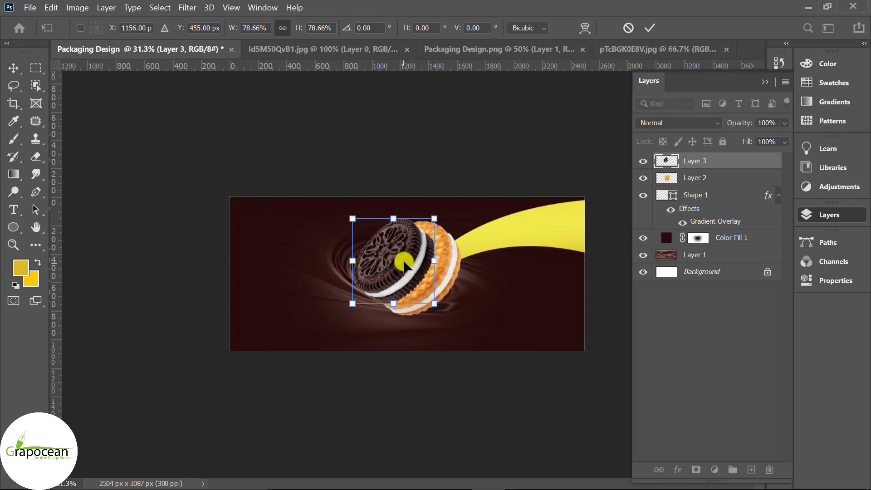
{"action": "left_click_drag", "start_coordinate": [399, 259], "coordinate": [407, 266]}
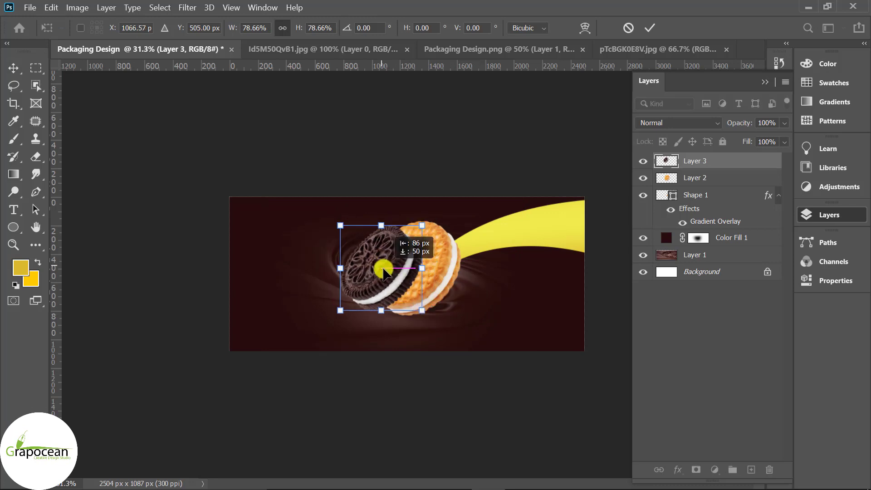
{"action": "left_click", "coordinate": [650, 28]}
{"action": "left_click", "coordinate": [714, 179]}
{"action": "left_click", "coordinate": [643, 179]}
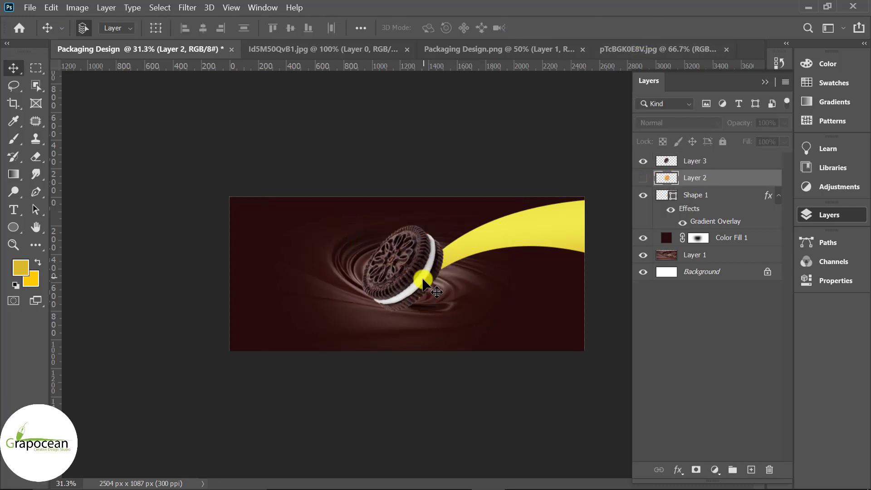
- Enlarge the dark cookie on Layer 3 to about 125% and slant it slightly
{"action": "left_click", "coordinate": [417, 278]}
{"action": "key", "text": "ctrl+t"}
{"action": "left_click_drag", "start_coordinate": [454, 313], "coordinate": [462, 325]}
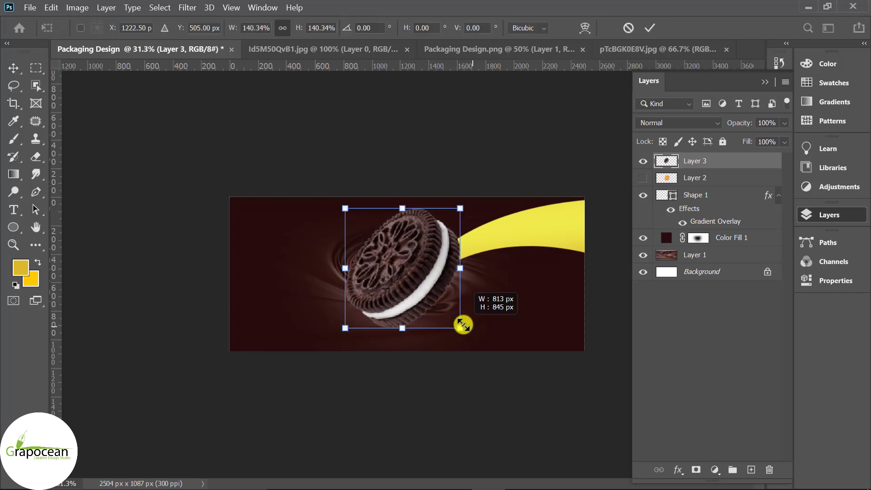
{"action": "left_click_drag", "start_coordinate": [348, 205], "coordinate": [329, 201]}
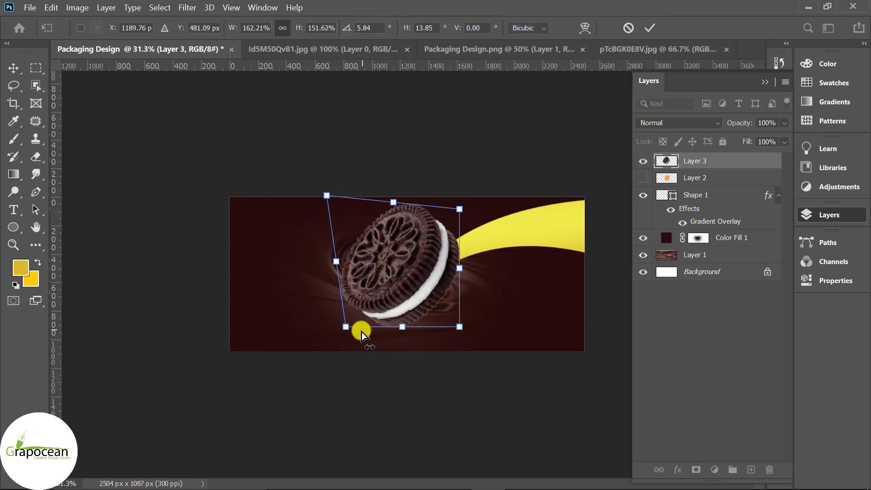
{"action": "left_click_drag", "start_coordinate": [361, 332], "coordinate": [348, 331]}
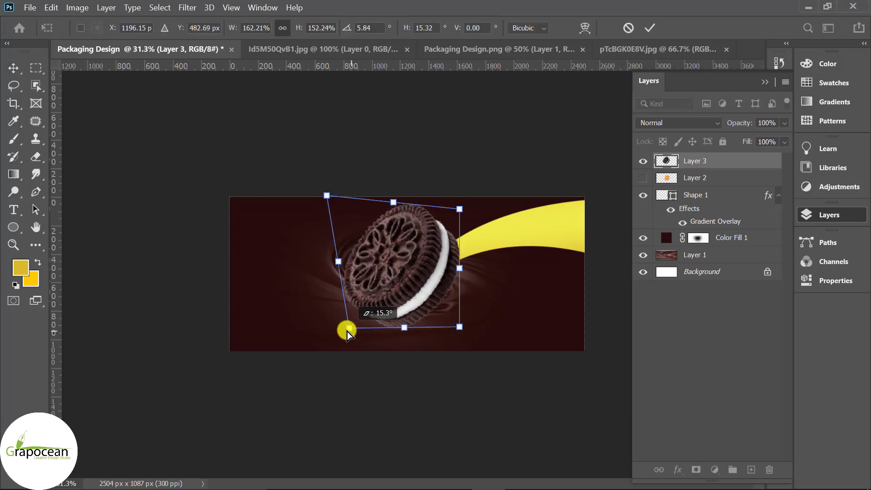
{"action": "left_click_drag", "start_coordinate": [328, 197], "coordinate": [336, 204]}
{"action": "left_click_drag", "start_coordinate": [460, 327], "coordinate": [447, 322]}
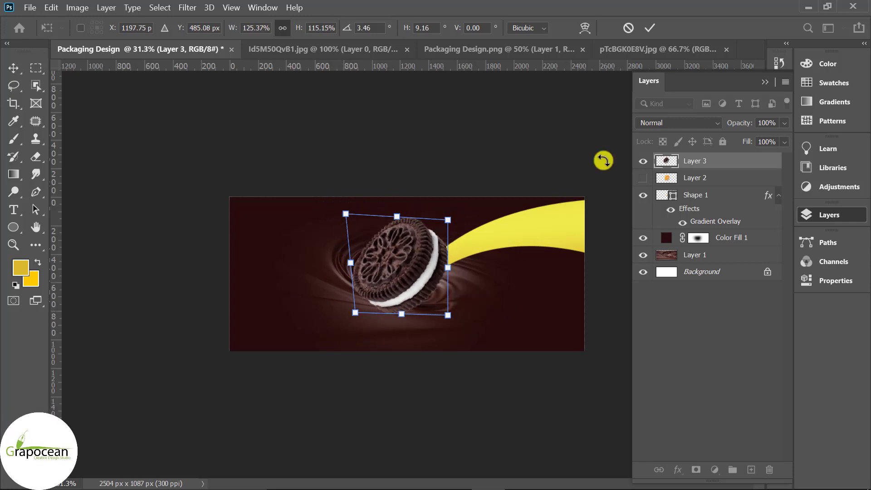
{"action": "left_click", "coordinate": [650, 27]}
- Duplicate the Layer 1 swirl, move the copy to the top, and give it an inverted mask
{"action": "left_click", "coordinate": [550, 234]}
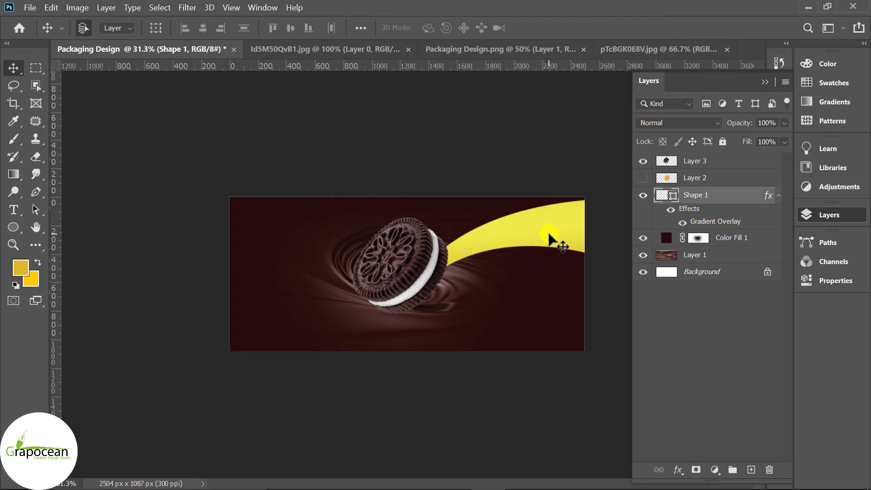
{"action": "left_click", "coordinate": [724, 256]}
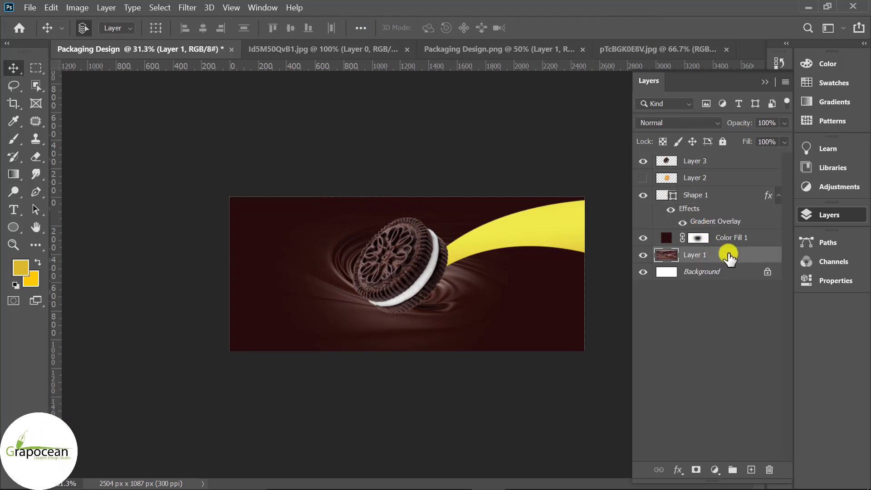
{"action": "key", "text": "ctrl+j"}
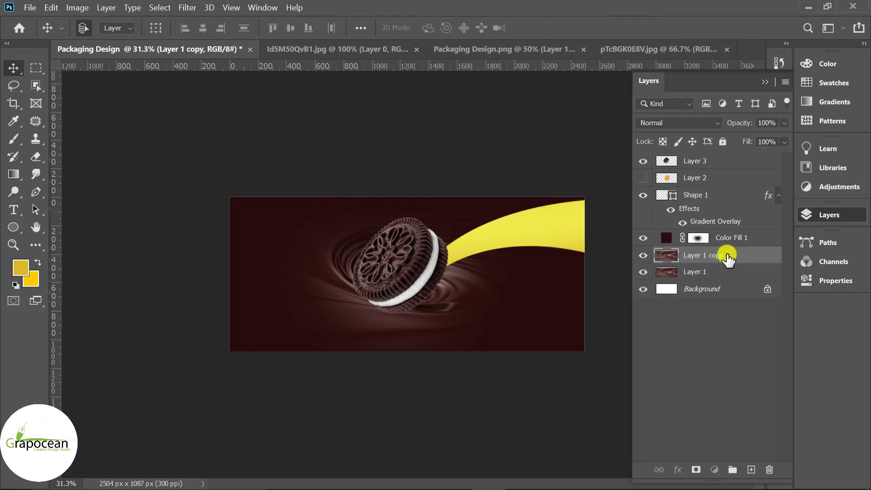
{"action": "left_click_drag", "start_coordinate": [728, 255], "coordinate": [726, 154]}
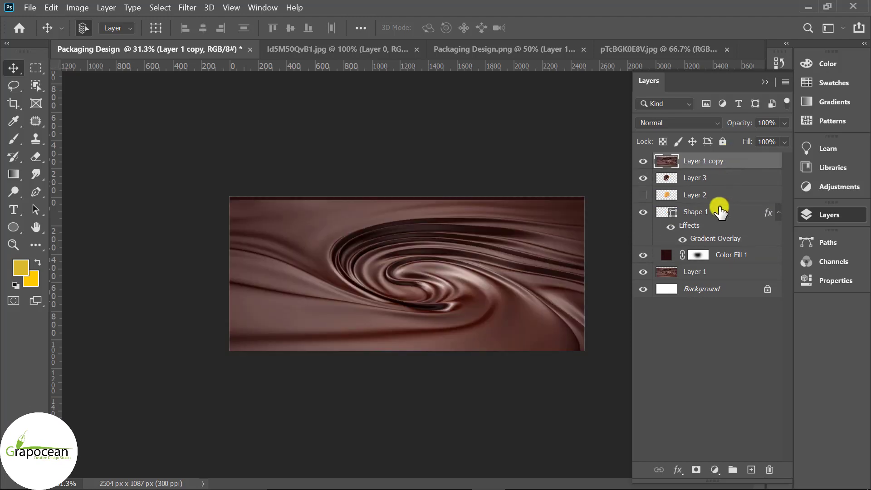
{"action": "left_click", "coordinate": [696, 470]}
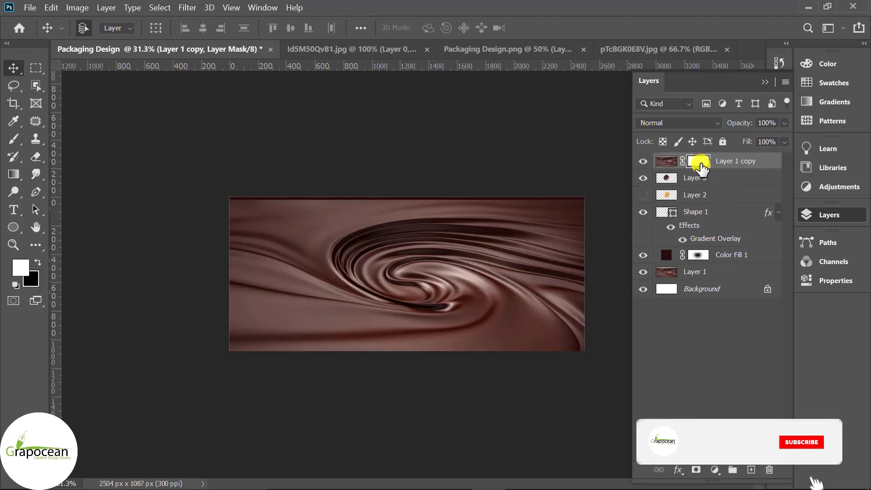
{"action": "key", "text": "ctrl+i"}
- Paint the mask around the cookie's base with the brush, reducing its size to 200
{"action": "left_click", "coordinate": [14, 139]}
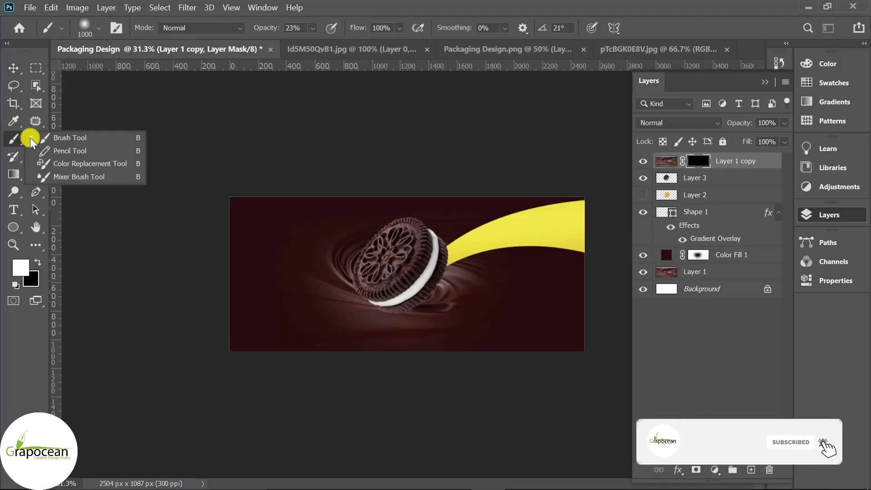
{"action": "mouse_move", "coordinate": [411, 319]}
{"action": "left_mouse_down"}
{"action": "mouse_move", "coordinate": [389, 301]}
{"action": "mouse_move", "coordinate": [360, 312]}
{"action": "mouse_move", "coordinate": [396, 308]}
{"action": "mouse_move", "coordinate": [405, 317]}
{"action": "mouse_move", "coordinate": [389, 312]}
{"action": "left_mouse_up"}
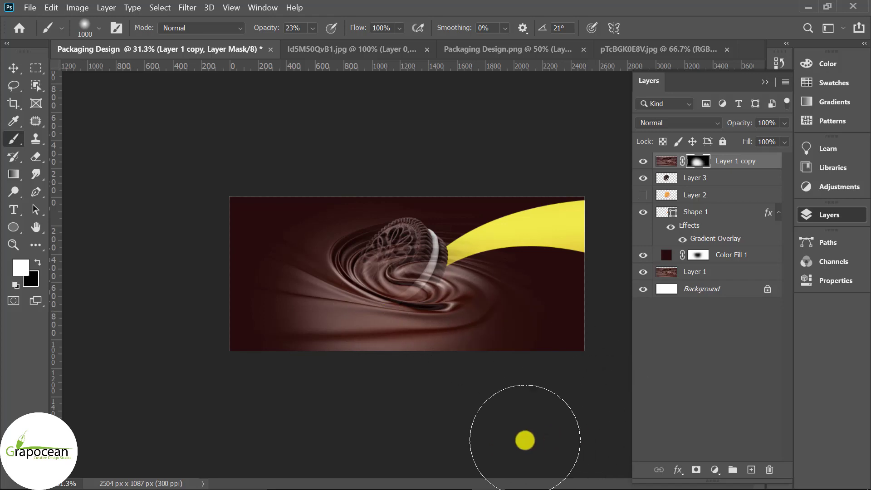
{"action": "scroll", "coordinate": [498, 433], "scroll_direction": "up", "scroll_amount": 1}
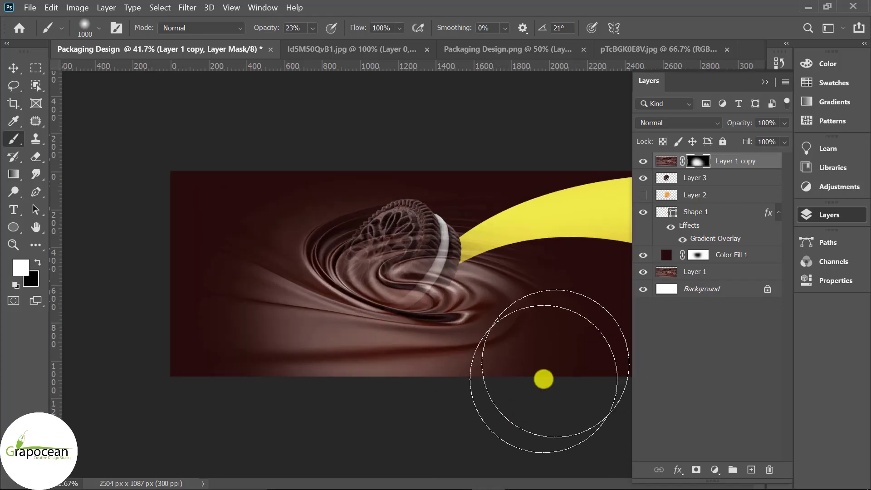
{"action": "left_click", "coordinate": [36, 263]}
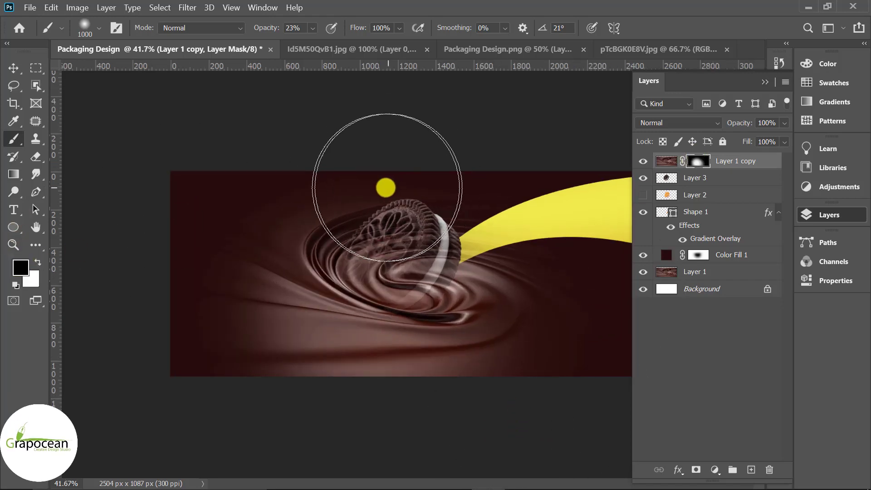
{"action": "key", "text": "bracketleft"}
{"action": "key", "text": "bracketleft"}
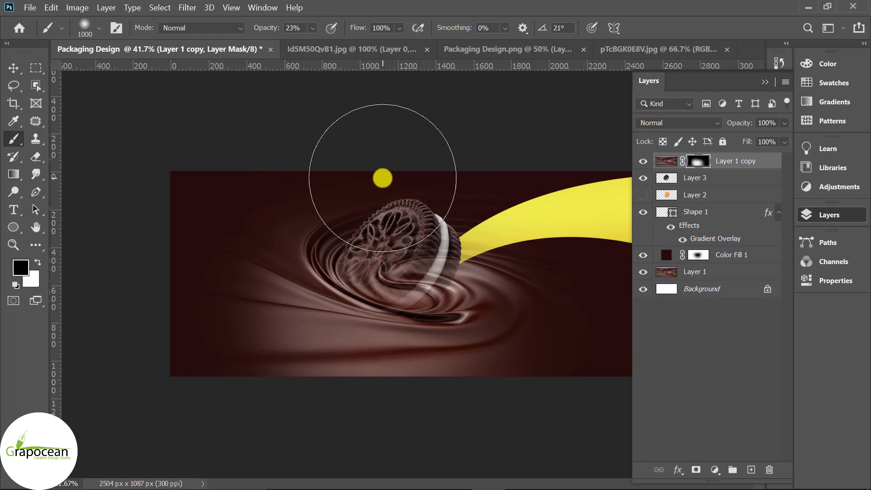
{"action": "key", "text": "bracketleft"}
{"action": "key", "text": "bracketleft"}
{"action": "key", "text": "bracketleft"}
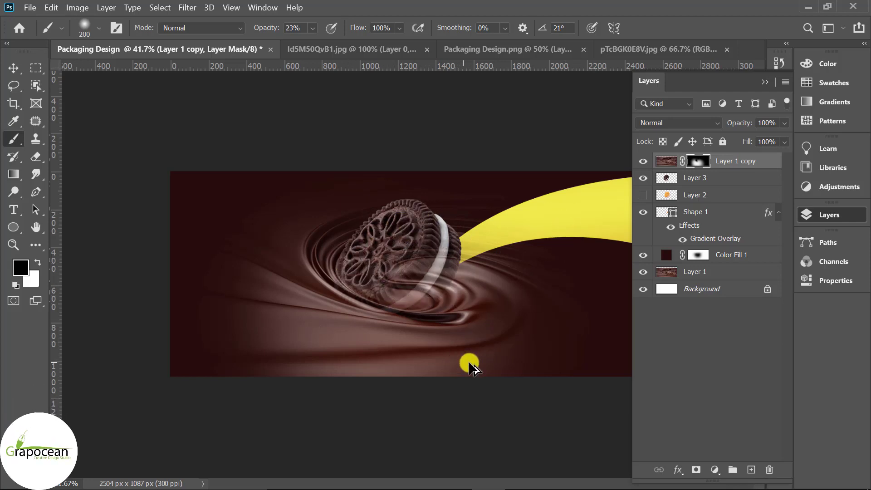
- Paint white on the mask to bring the swirl over the cookie's lower right
{"action": "scroll", "coordinate": [470, 365], "scroll_direction": "down", "scroll_amount": 3}
{"action": "scroll", "coordinate": [473, 366], "scroll_direction": "up", "scroll_amount": 5}
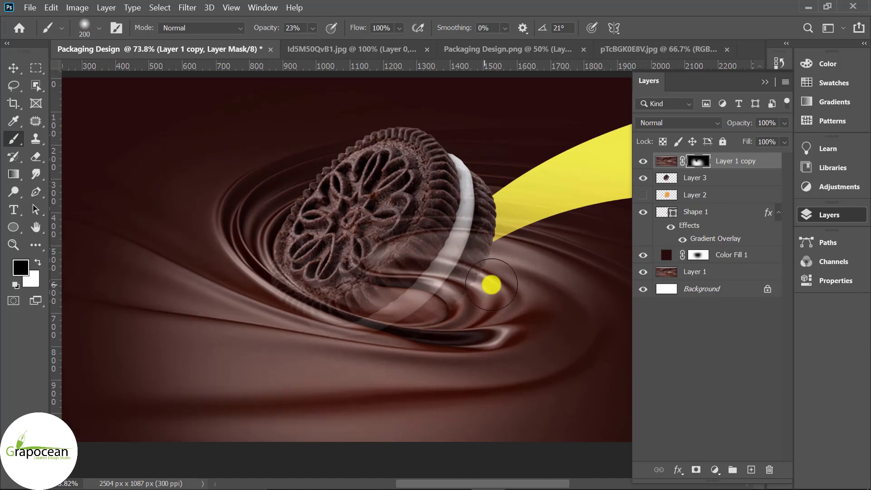
{"action": "left_click", "coordinate": [37, 262]}
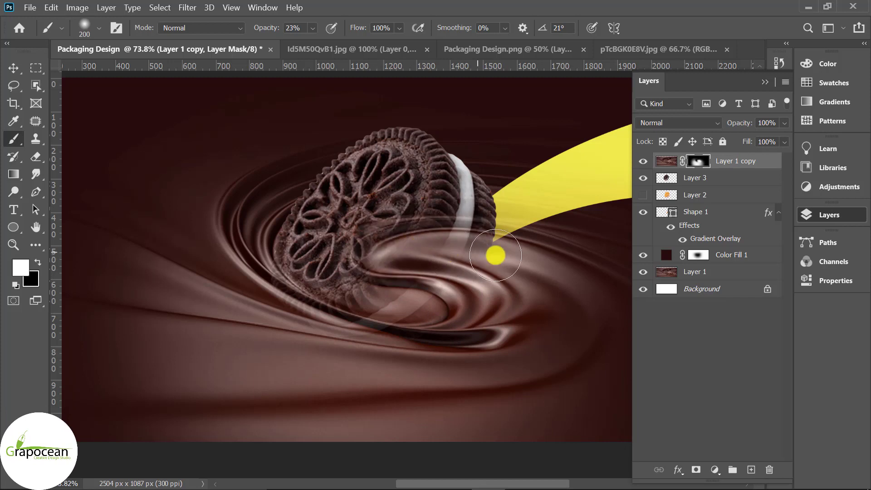
{"action": "left_click_drag", "start_coordinate": [496, 255], "coordinate": [601, 288]}
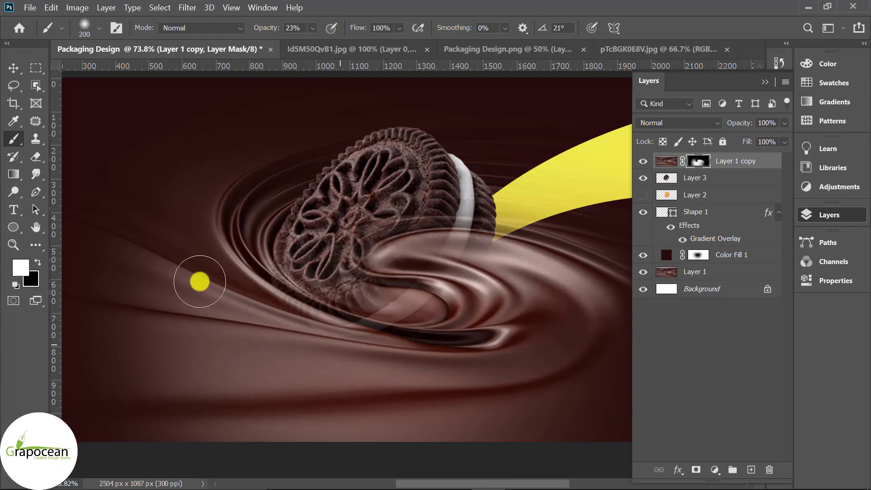
{"action": "scroll", "coordinate": [421, 360], "scroll_direction": "down", "scroll_amount": 2}
{"action": "scroll", "coordinate": [457, 360], "scroll_direction": "down", "scroll_amount": 2}
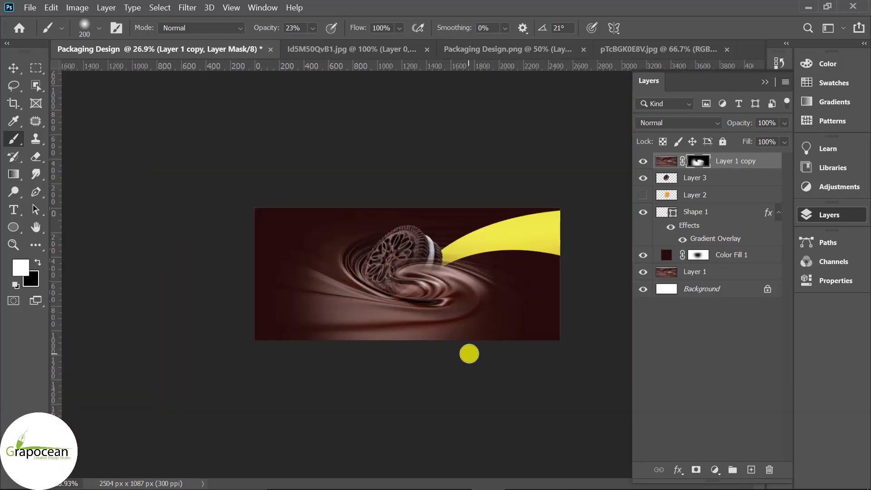
{"action": "scroll", "coordinate": [469, 352], "scroll_direction": "up", "scroll_amount": 4}
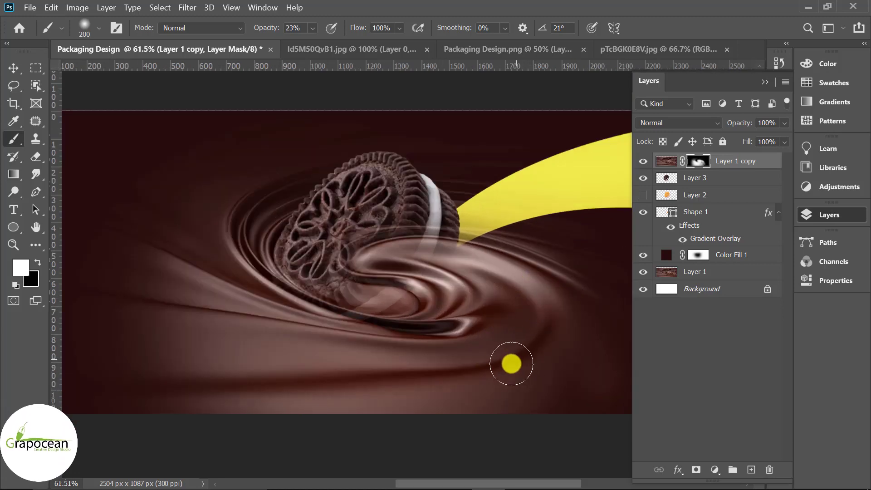
{"action": "scroll", "coordinate": [426, 420], "scroll_direction": "down", "scroll_amount": 3}
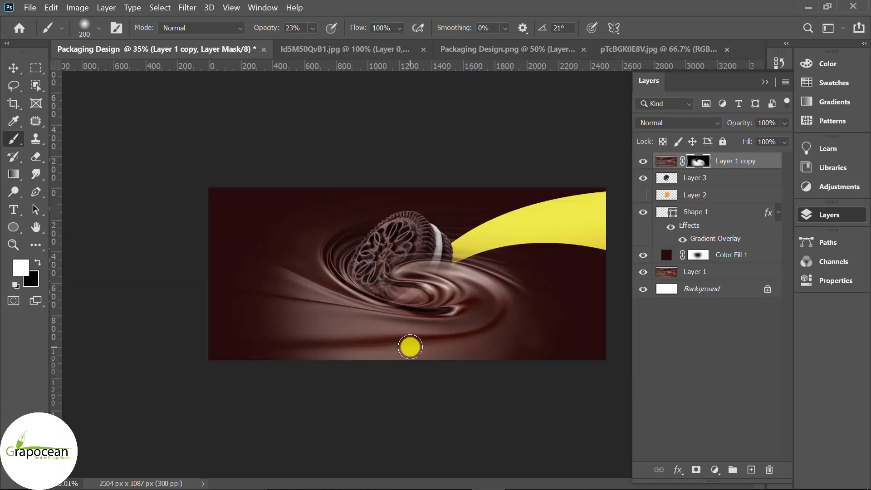
- Duplicate the top-right ribbon layer Shape 1
{"action": "left_click", "coordinate": [13, 68]}
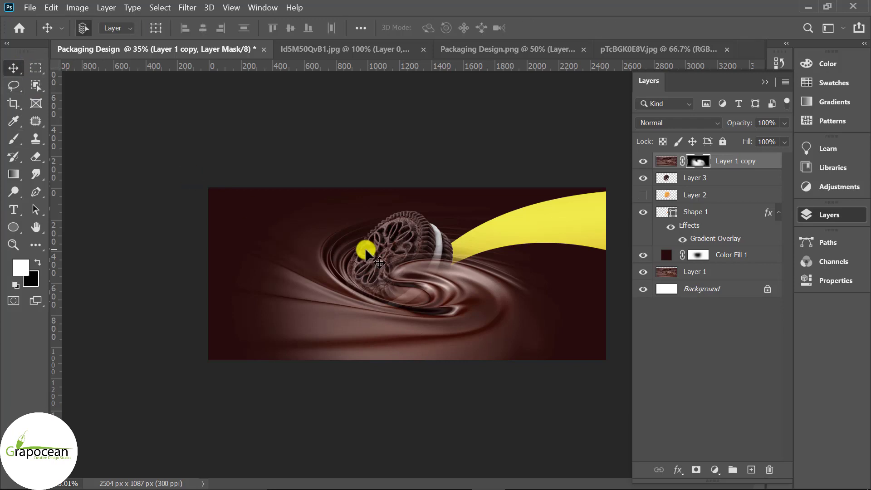
{"action": "scroll", "coordinate": [450, 331], "scroll_direction": "down", "scroll_amount": 3}
{"action": "scroll", "coordinate": [473, 346], "scroll_direction": "up", "scroll_amount": 2}
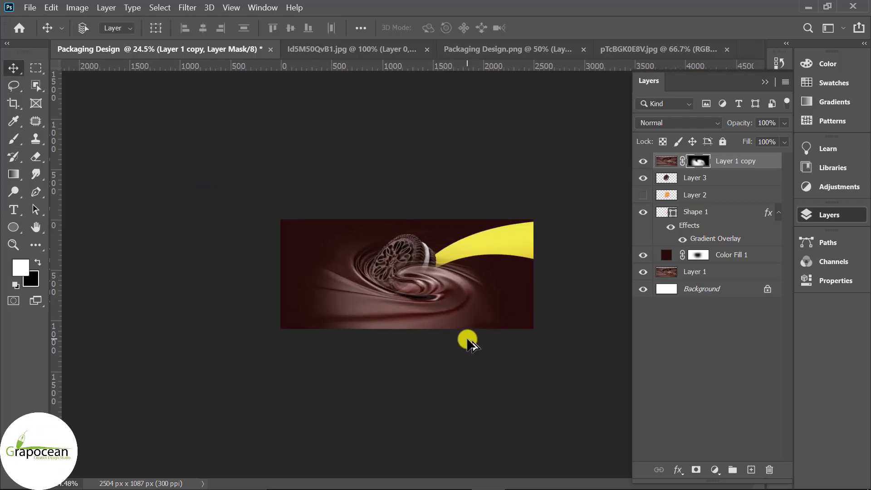
{"action": "left_click", "coordinate": [534, 233]}
{"action": "left_click_drag", "start_coordinate": [749, 213], "coordinate": [752, 470]}
- Flip the ribbon copy horizontally and vertically and place it along the lower-left edge
{"action": "key", "text": "ctrl+t"}
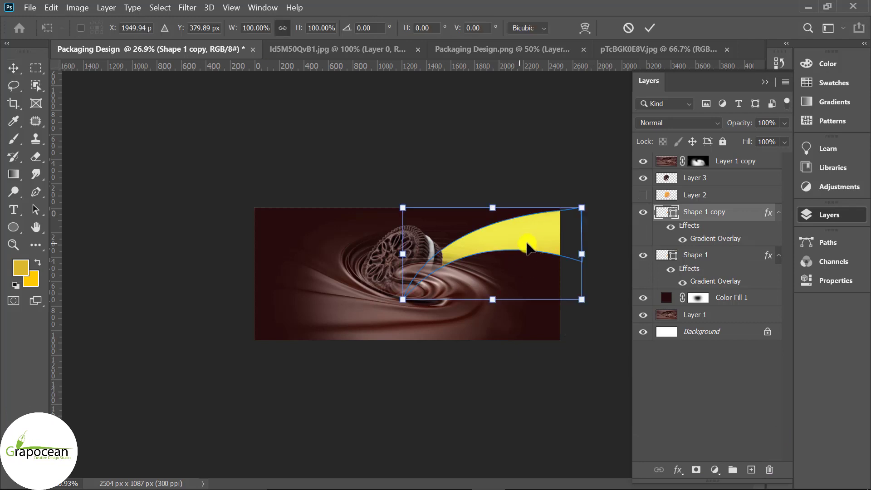
{"action": "right_click", "coordinate": [519, 235]}
{"action": "left_click", "coordinate": [556, 469]}
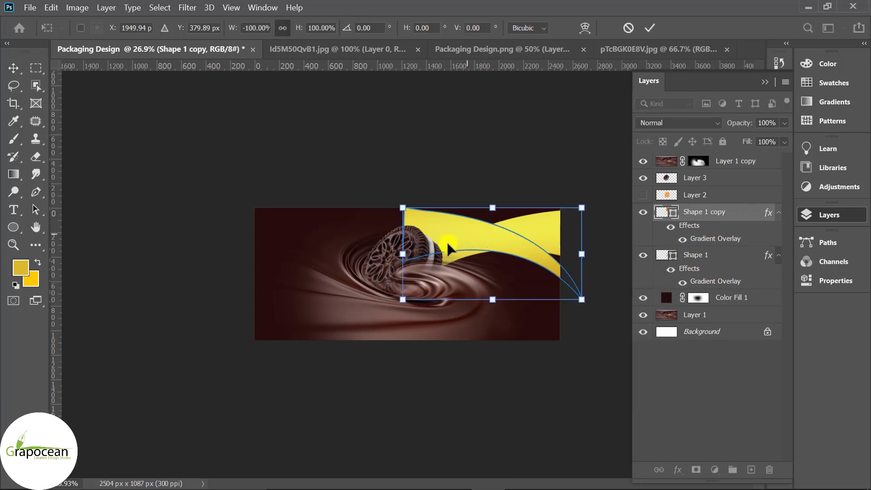
{"action": "left_click_drag", "start_coordinate": [448, 249], "coordinate": [272, 270]}
{"action": "right_click", "coordinate": [272, 272]}
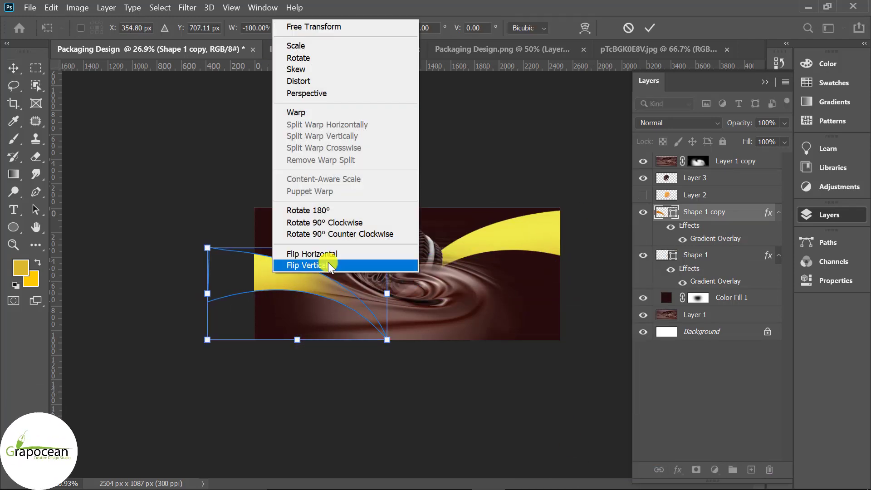
{"action": "left_click", "coordinate": [328, 265]}
{"action": "left_click_drag", "start_coordinate": [280, 324], "coordinate": [327, 329]}
{"action": "left_click", "coordinate": [655, 28]}
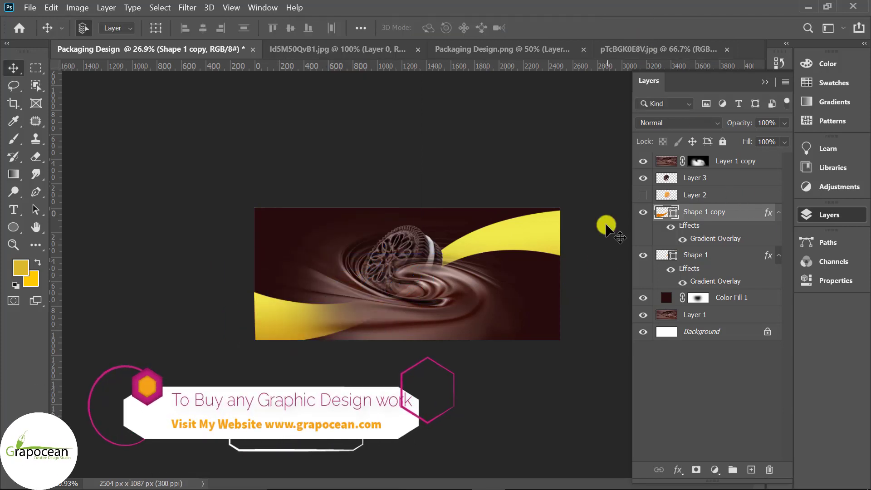
{"action": "mouse_move", "coordinate": [261, 324]}
{"action": "left_mouse_down"}
{"action": "mouse_move", "coordinate": [266, 317]}
{"action": "mouse_move", "coordinate": [258, 318]}
{"action": "mouse_move", "coordinate": [292, 325]}
{"action": "left_mouse_up"}
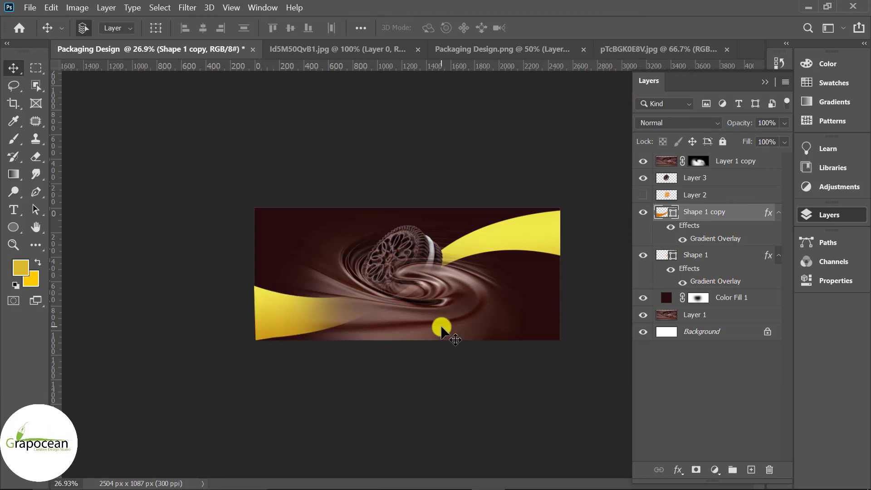
{"action": "left_click", "coordinate": [414, 258]}
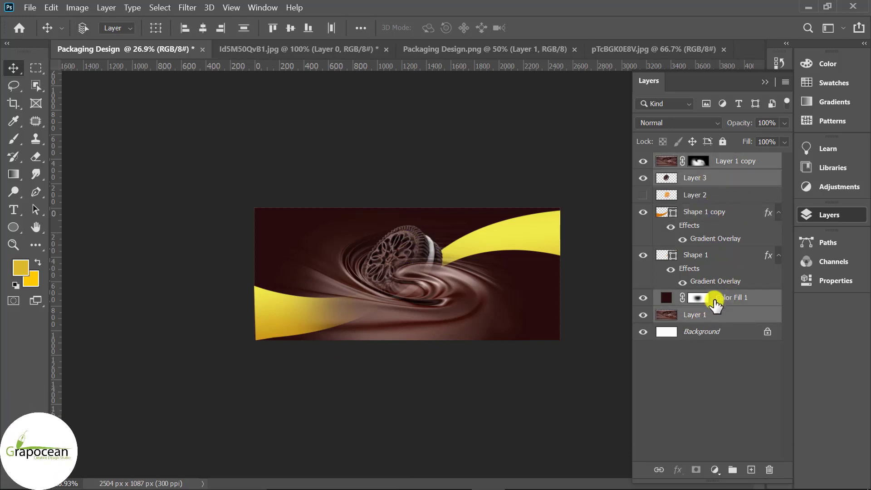
- Try shrinking the swirl photo to about 76%, then cancel the transform
{"action": "key", "text": "ctrl+t"}
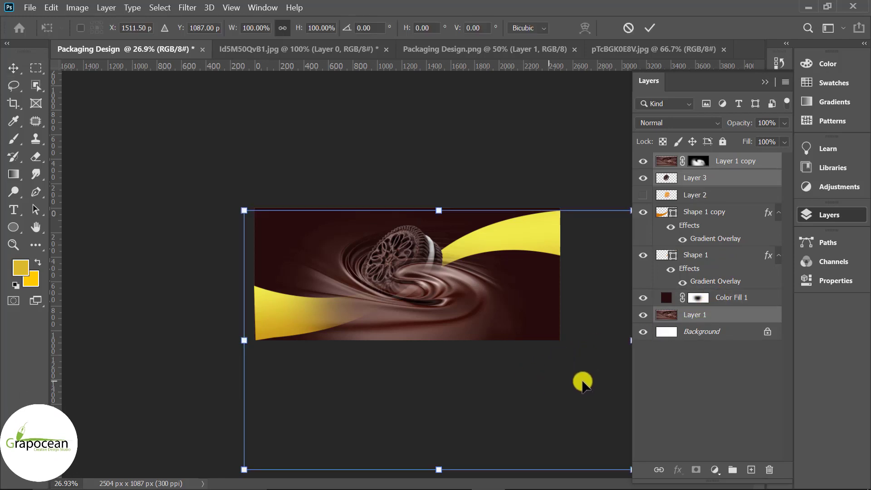
{"action": "key", "text": "ctrl+minus"}
{"action": "left_click_drag", "start_coordinate": [578, 476], "coordinate": [542, 419]}
{"action": "left_click_drag", "start_coordinate": [428, 365], "coordinate": [424, 358]}
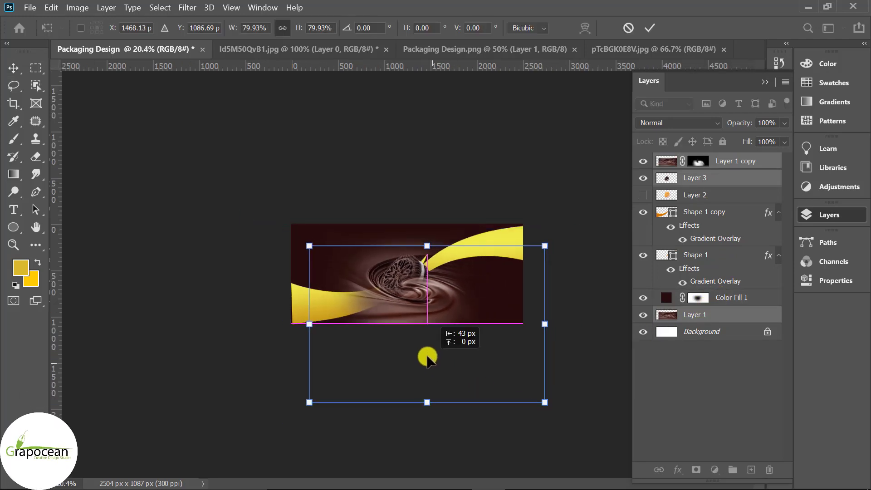
{"action": "left_click_drag", "start_coordinate": [545, 396], "coordinate": [540, 388]}
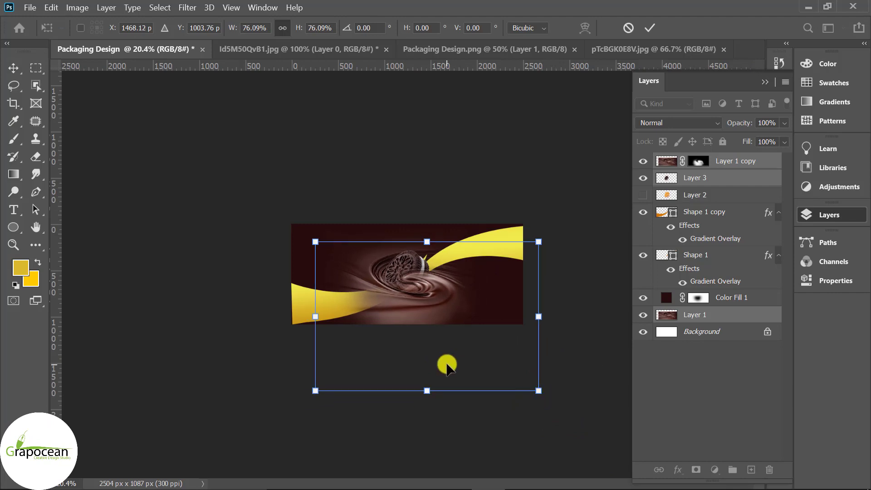
{"action": "left_click_drag", "start_coordinate": [451, 375], "coordinate": [447, 360]}
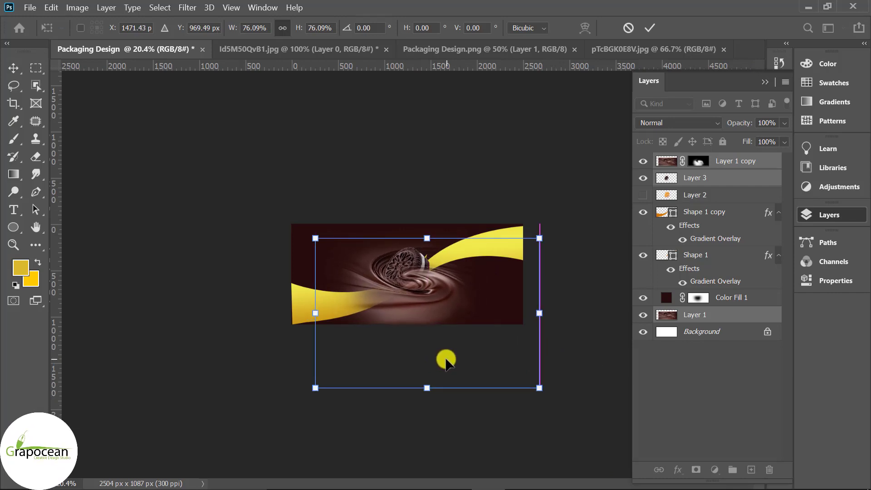
{"action": "left_click", "coordinate": [628, 28]}
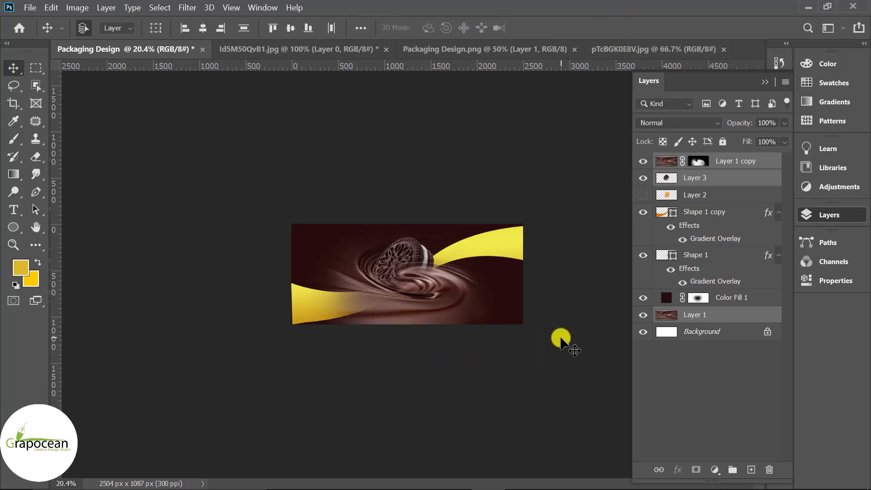
- Scale the swirl photo to 94.47% and shift it right within the banner
{"action": "key", "text": "ctrl+t"}
{"action": "left_click_drag", "start_coordinate": [579, 424], "coordinate": [567, 416]}
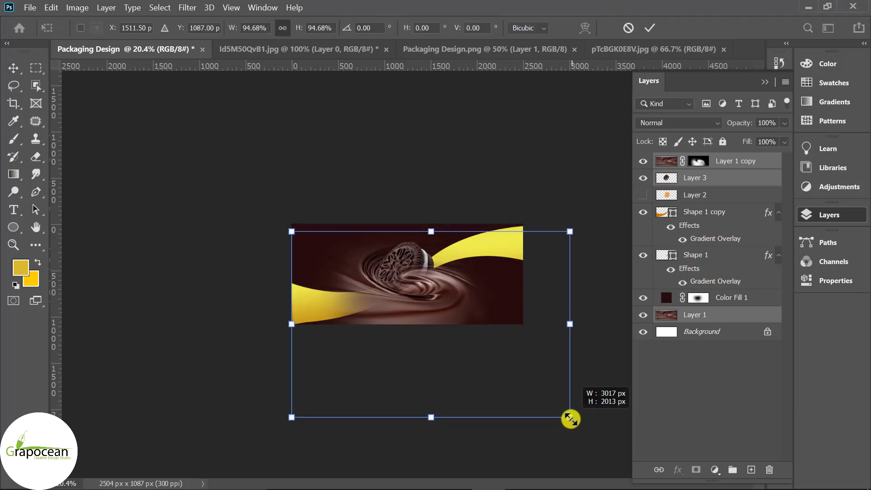
{"action": "mouse_move", "coordinate": [457, 353]}
{"action": "left_mouse_down"}
{"action": "mouse_move", "coordinate": [425, 349]}
{"action": "mouse_move", "coordinate": [492, 357]}
{"action": "left_mouse_up"}
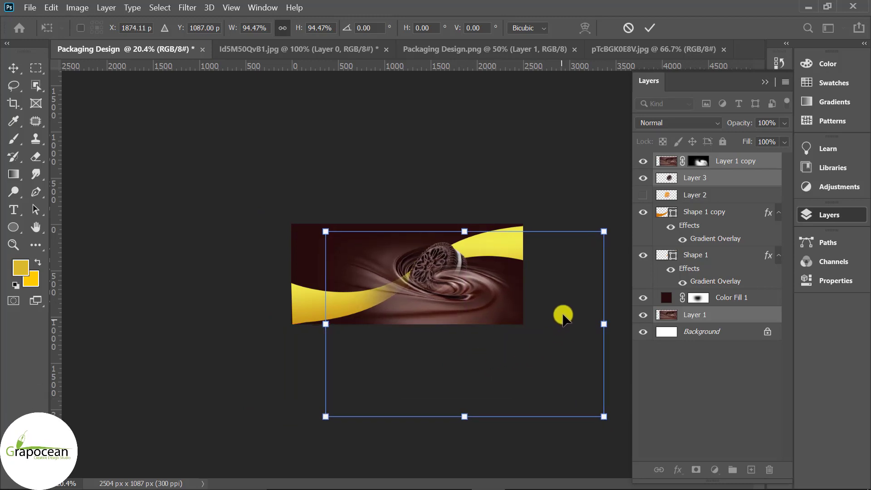
{"action": "left_click", "coordinate": [651, 29]}
{"action": "scroll", "coordinate": [422, 313], "scroll_direction": "up", "scroll_amount": 2}
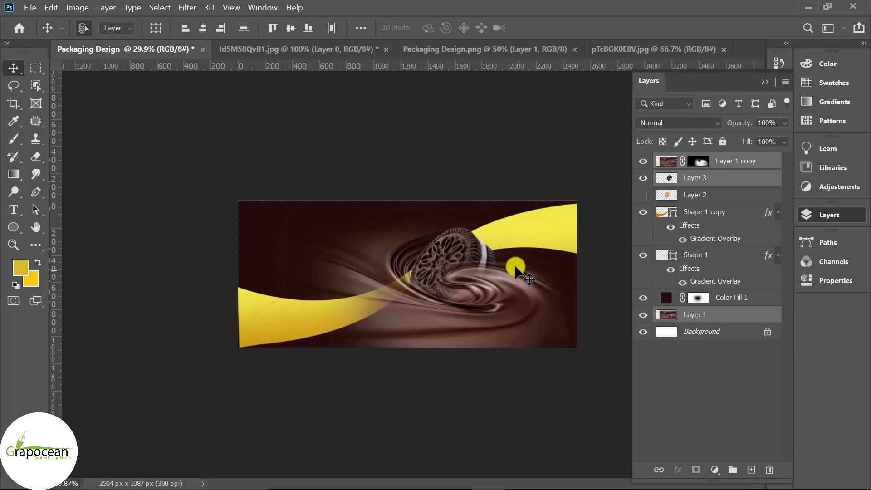
- Open the Gradient Overlay settings in Shape 1's Blending Options
{"action": "left_click", "coordinate": [521, 240]}
{"action": "left_click", "coordinate": [643, 256]}
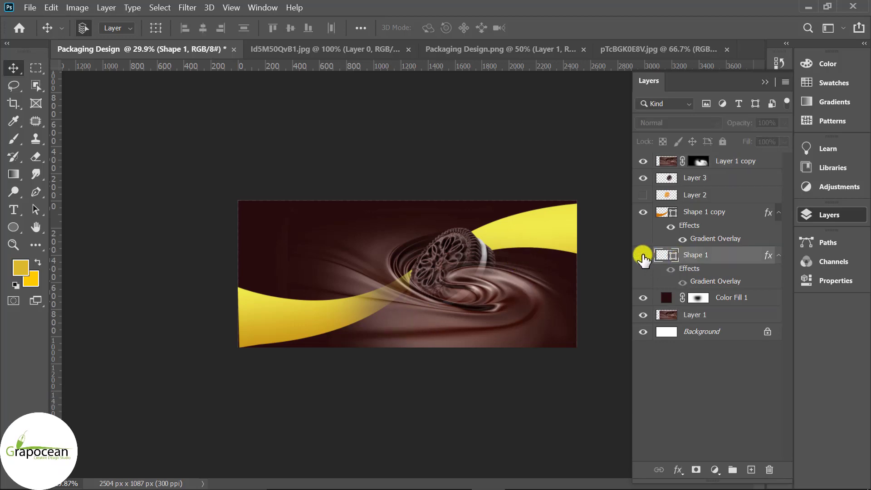
{"action": "right_click", "coordinate": [712, 259]}
{"action": "left_click", "coordinate": [579, 24]}
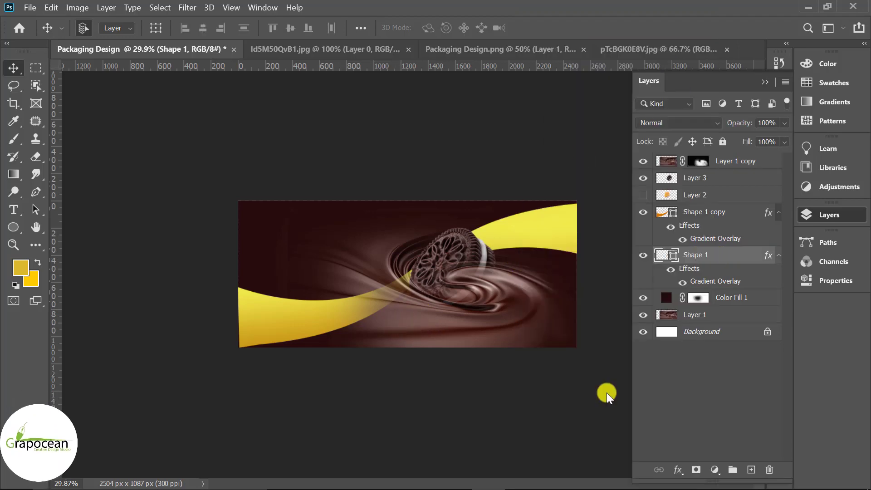
{"action": "left_click", "coordinate": [288, 362]}
{"action": "mouse_move", "coordinate": [418, 161]}
{"action": "left_mouse_down"}
{"action": "mouse_move", "coordinate": [796, 243]}
{"action": "mouse_move", "coordinate": [722, 228]}
{"action": "left_mouse_up"}
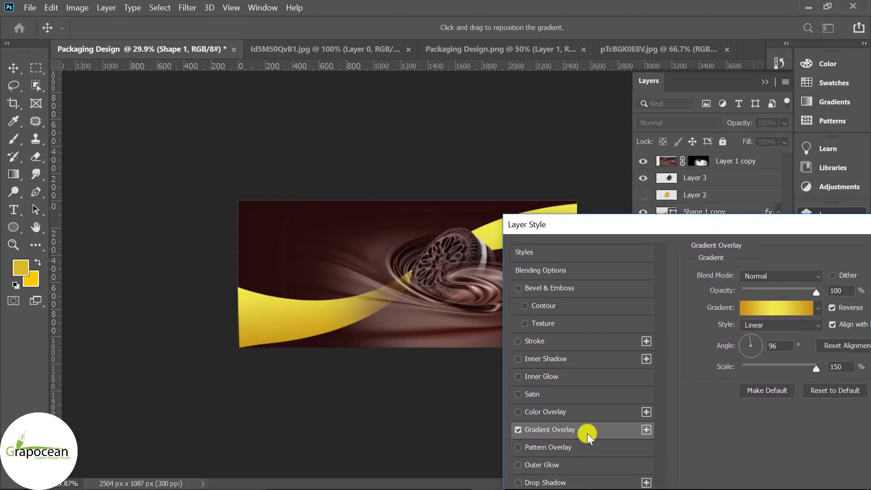
- Apply the orange-purple gradient preset to the ribbon's Gradient Overlay
{"action": "left_click", "coordinate": [518, 429]}
{"action": "mouse_move", "coordinate": [606, 227]}
{"action": "left_mouse_down"}
{"action": "mouse_move", "coordinate": [750, 372]}
{"action": "mouse_move", "coordinate": [633, 271]}
{"action": "mouse_move", "coordinate": [542, 226]}
{"action": "left_mouse_up"}
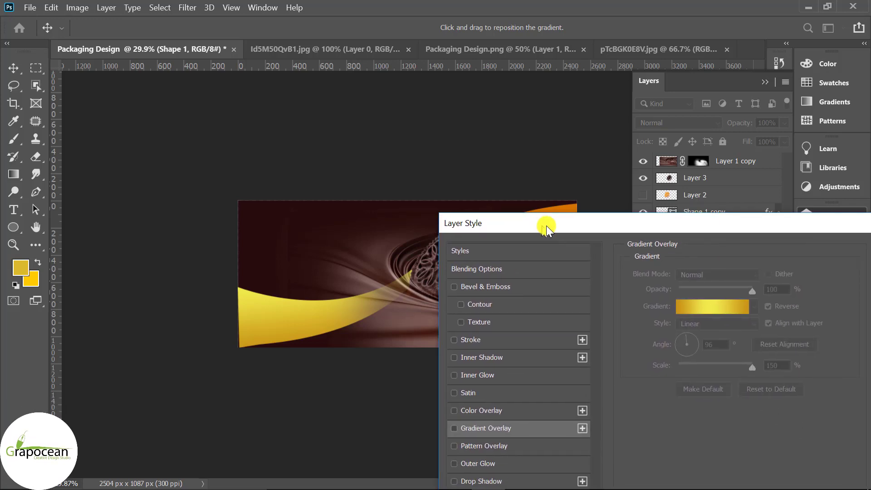
{"action": "left_click", "coordinate": [535, 424]}
{"action": "left_click", "coordinate": [797, 302]}
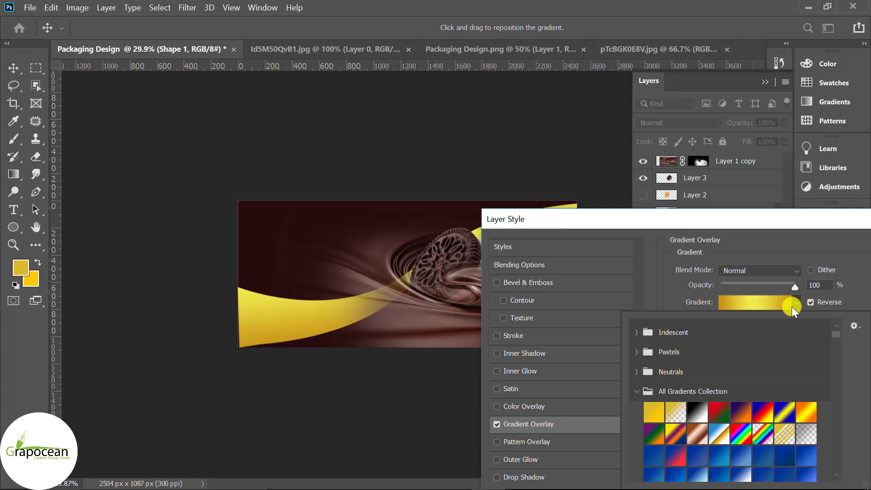
{"action": "left_click", "coordinate": [741, 412]}
{"action": "left_click_drag", "start_coordinate": [637, 234], "coordinate": [326, 297]}
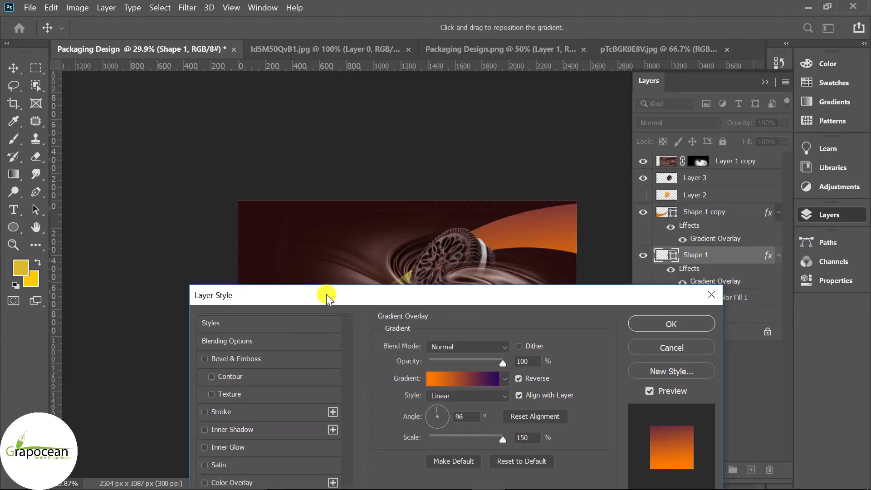
{"action": "left_click", "coordinate": [670, 334]}
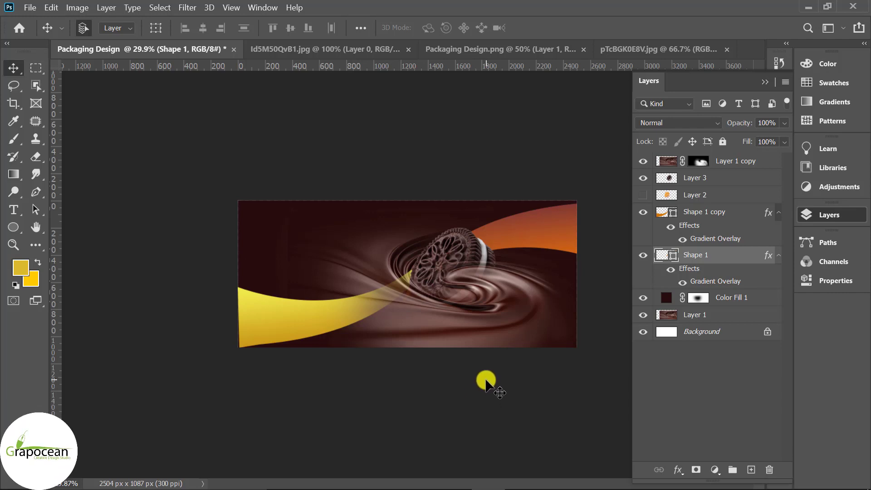
- Add a new layer over the lower-left ribbon and sample dark brown from the canvas as the brush colour
{"action": "left_click", "coordinate": [297, 329]}
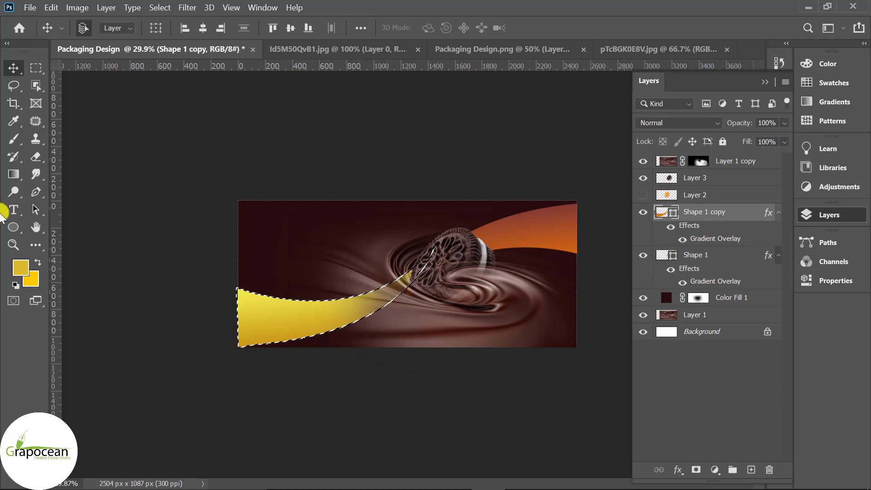
{"action": "right_click", "coordinate": [14, 139]}
{"action": "left_click", "coordinate": [59, 137]}
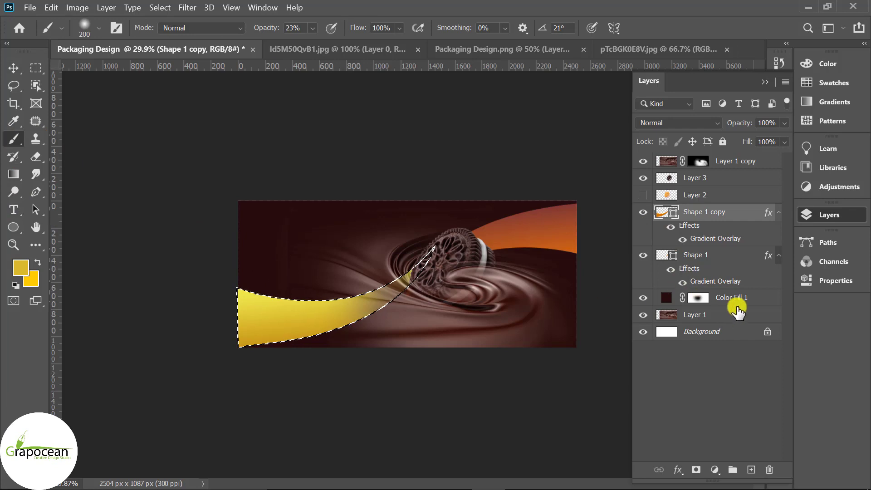
{"action": "left_click", "coordinate": [750, 470]}
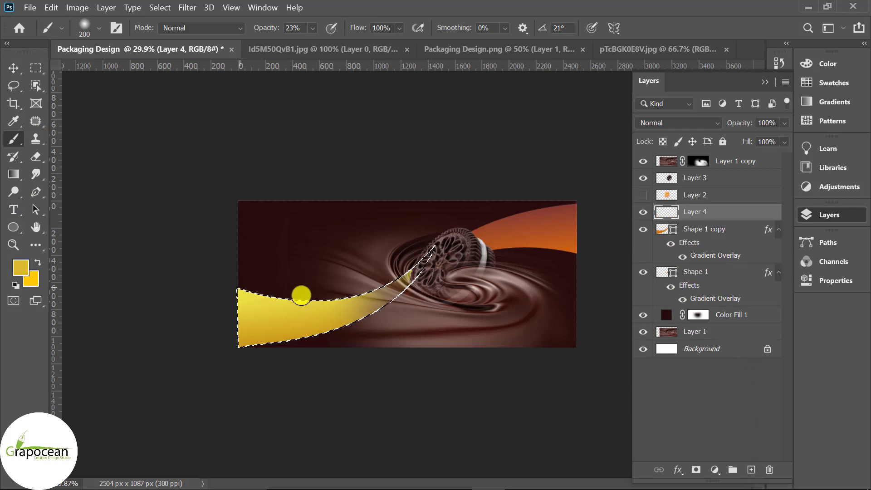
{"action": "left_click", "coordinate": [17, 266]}
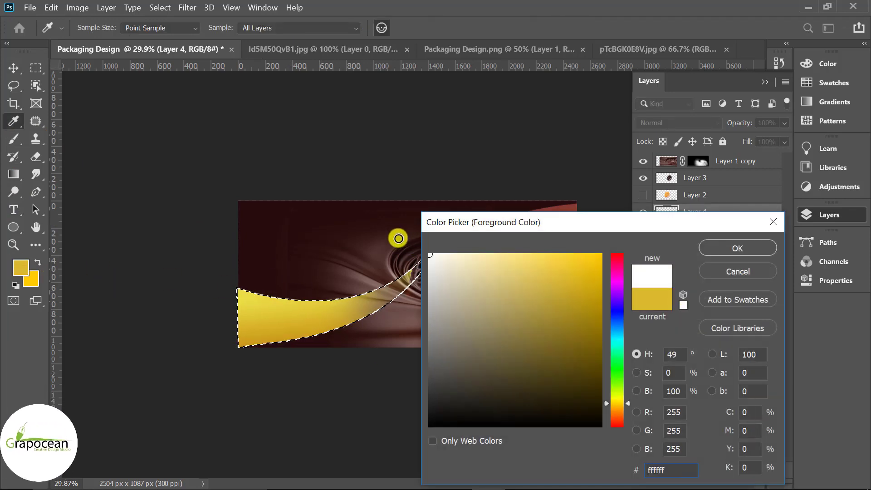
{"action": "left_click", "coordinate": [297, 248]}
{"action": "left_click", "coordinate": [748, 249]}
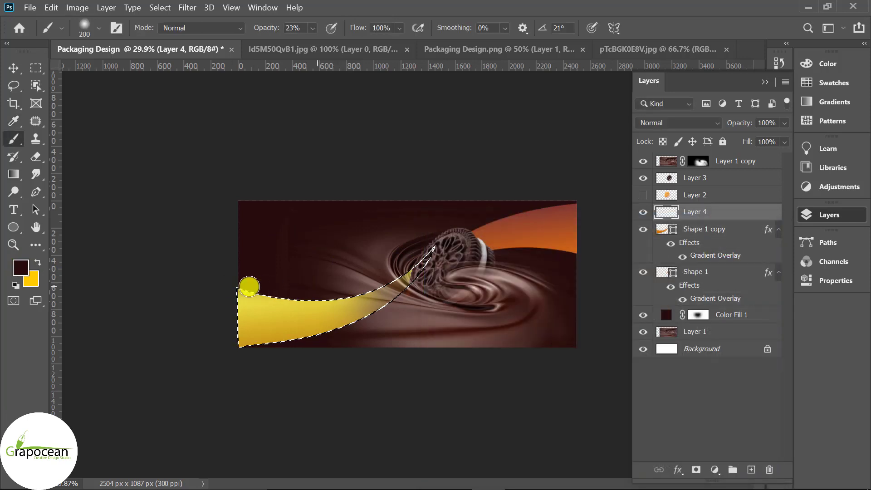
- Paint soft brown shading along the lower-left ribbon's top edge and clear the selection
{"action": "left_click_drag", "start_coordinate": [249, 286], "coordinate": [350, 291]}
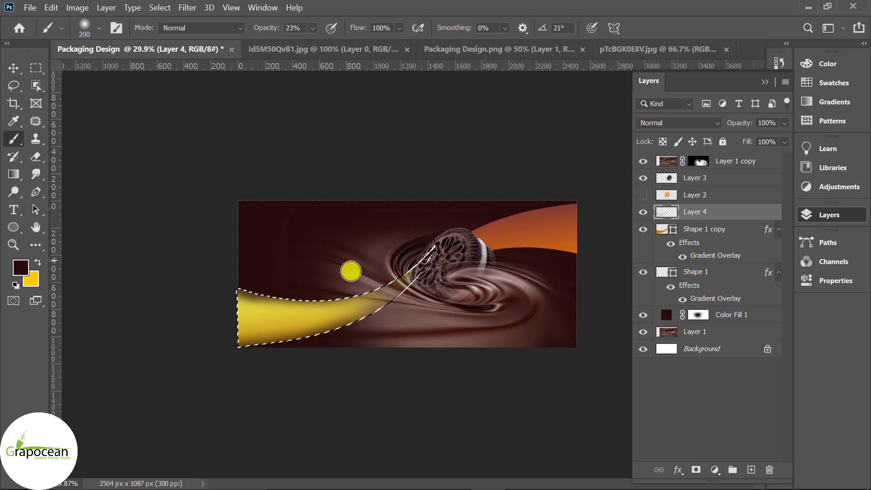
{"action": "left_click", "coordinate": [39, 72]}
{"action": "left_click", "coordinate": [435, 409]}
{"action": "scroll", "coordinate": [469, 399], "scroll_direction": "down", "scroll_amount": 2}
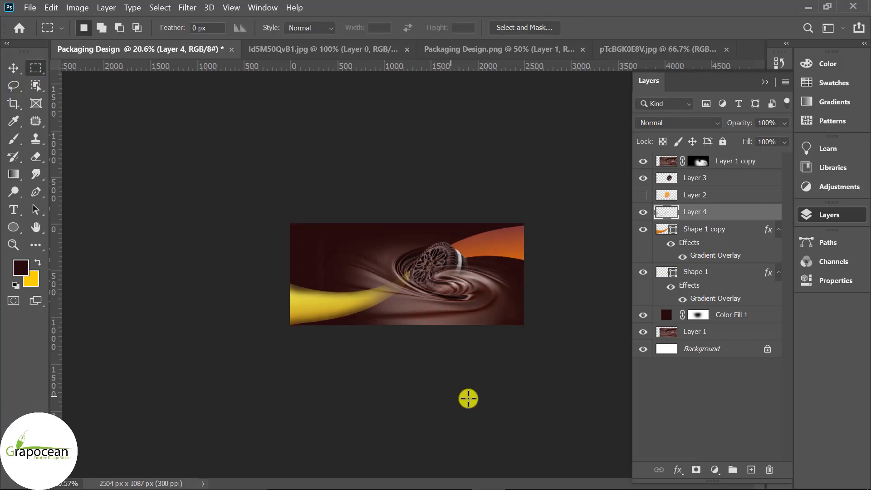
{"action": "scroll", "coordinate": [533, 243], "scroll_direction": "up", "scroll_amount": 2}
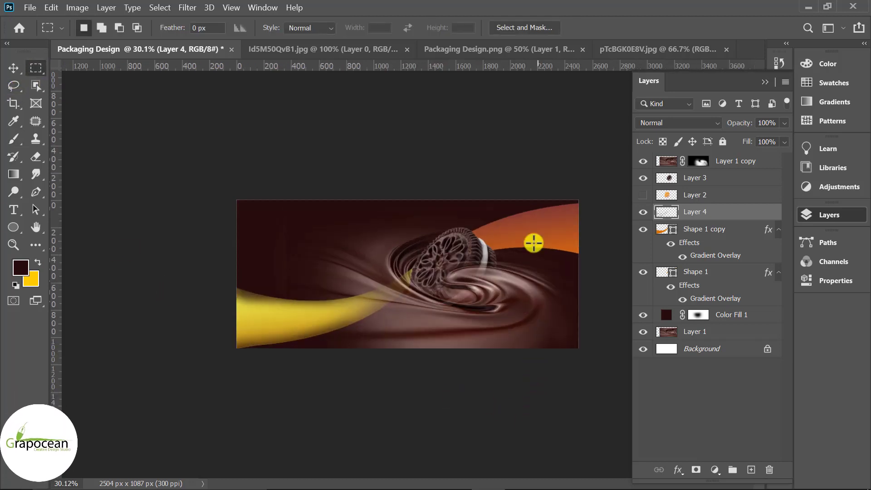
{"action": "left_click", "coordinate": [14, 69]}
- Load the upper ribbon's outline as a selection and add a new Layer 5 for soft brushing
{"action": "left_click", "coordinate": [529, 210], "text": "ctrl"}
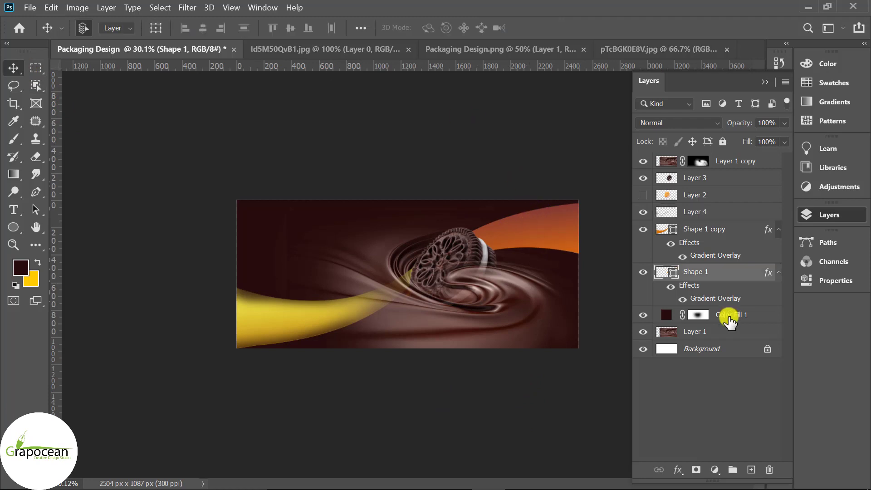
{"action": "left_click", "coordinate": [663, 273], "text": "ctrl"}
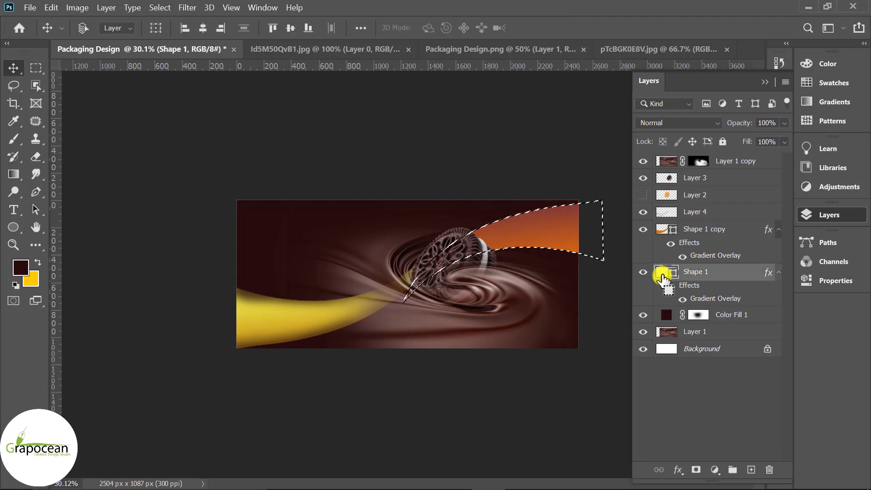
{"action": "right_click", "coordinate": [14, 139]}
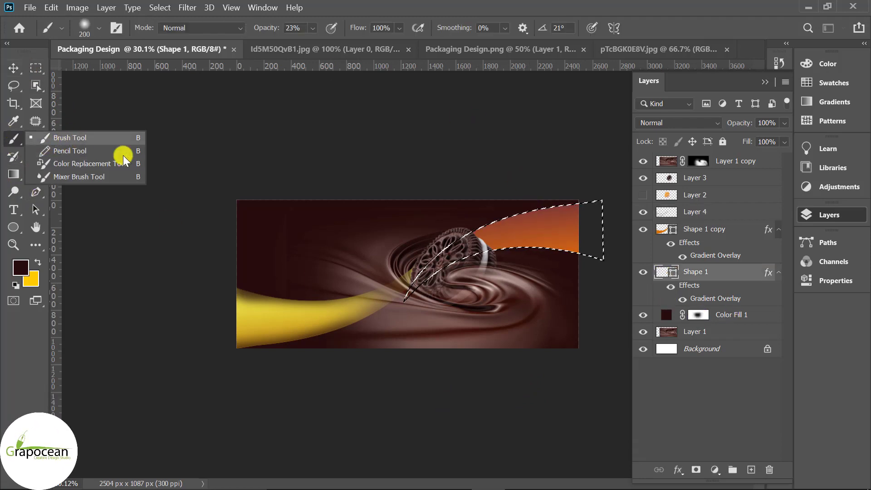
{"action": "left_click", "coordinate": [91, 138]}
{"action": "left_click", "coordinate": [753, 471]}
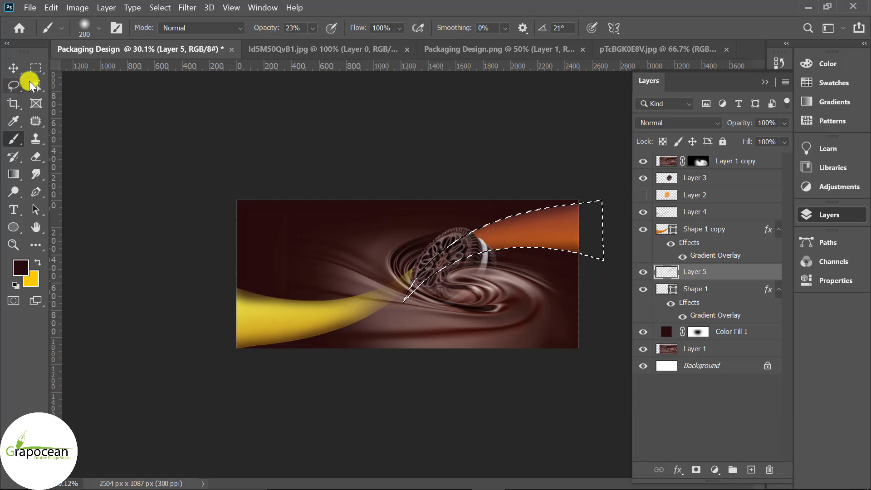
- Clear the ribbon selection, adjust the zoom, and make Layer 1 copy the active layer
{"action": "left_click", "coordinate": [36, 68]}
{"action": "left_click", "coordinate": [258, 317]}
{"action": "key", "text": "ctrl+minus"}
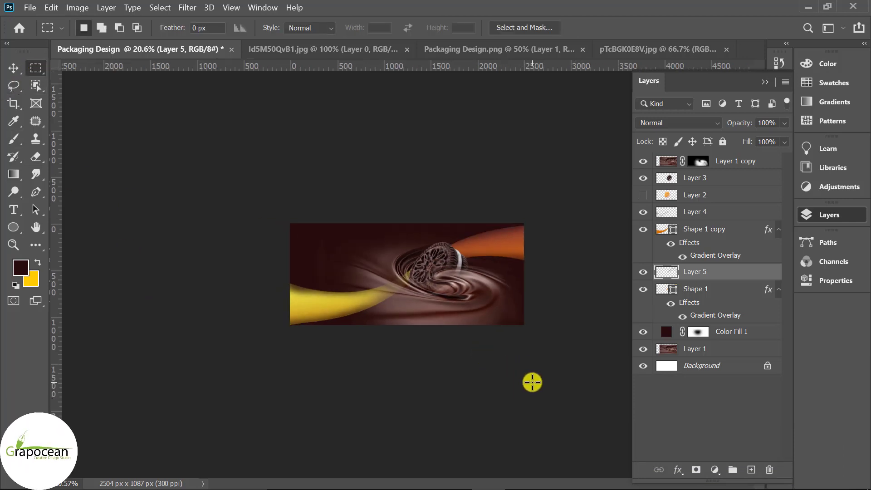
{"action": "key", "text": "ctrl+plus"}
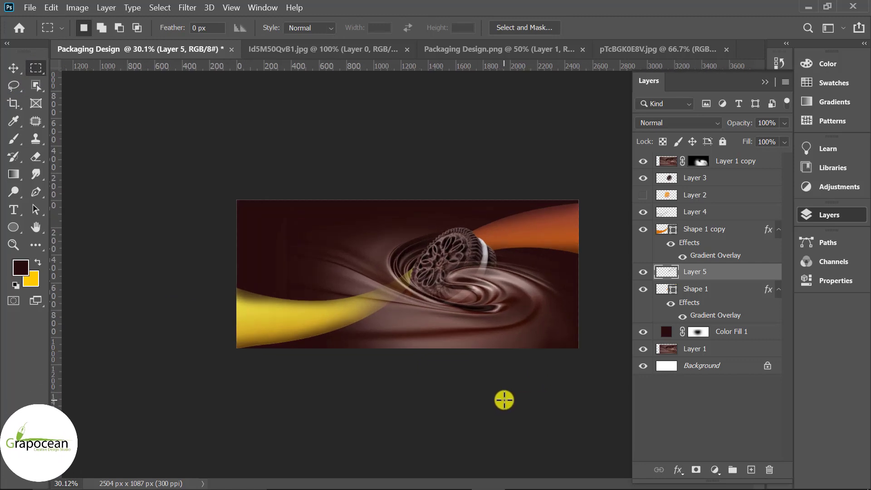
{"action": "key", "text": "ctrl+plus"}
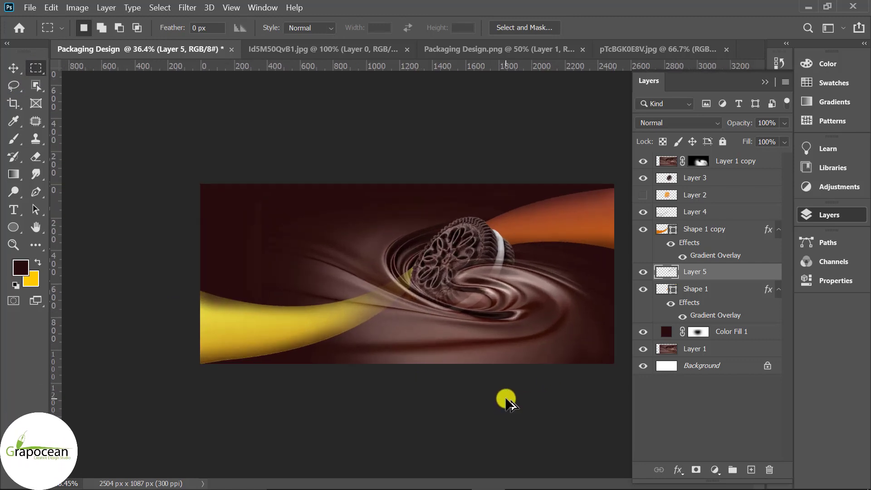
{"action": "left_click", "coordinate": [18, 211]}
{"action": "left_click", "coordinate": [728, 161]}
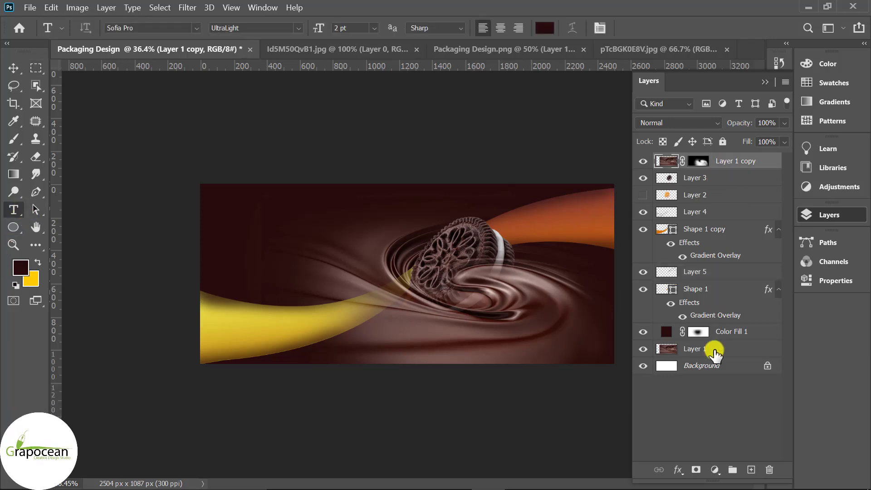
{"action": "key", "text": "v"}
{"action": "scroll", "coordinate": [468, 345], "scroll_direction": "down", "scroll_amount": 4}
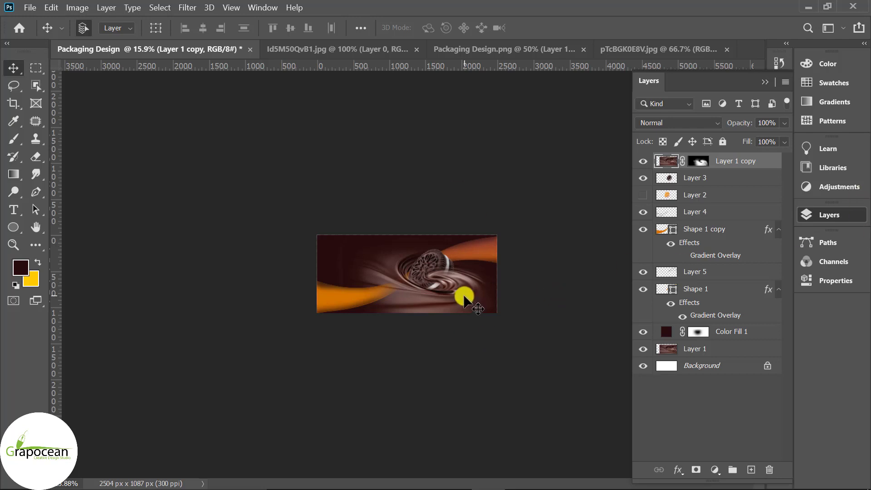
- Type a 'Packaging' title on the banner in Source Code Variable
{"action": "left_click", "coordinate": [18, 211]}
{"action": "left_click", "coordinate": [348, 265]}
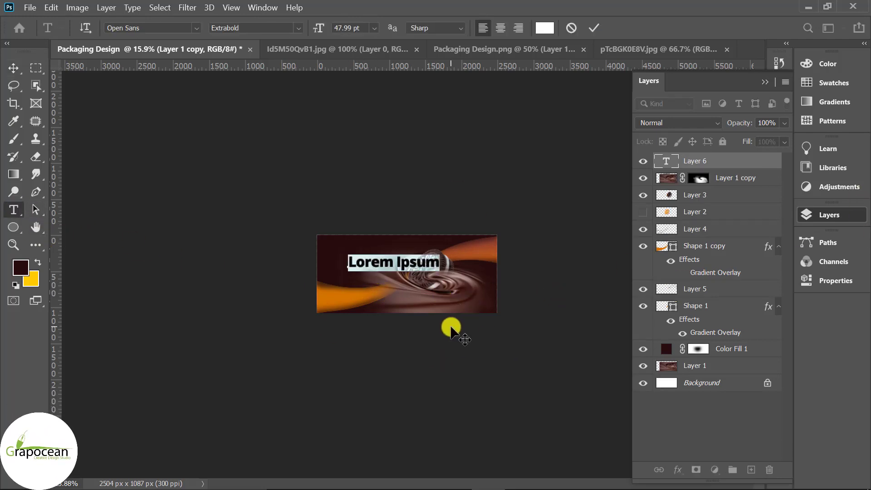
{"action": "type", "text": "Packa"}
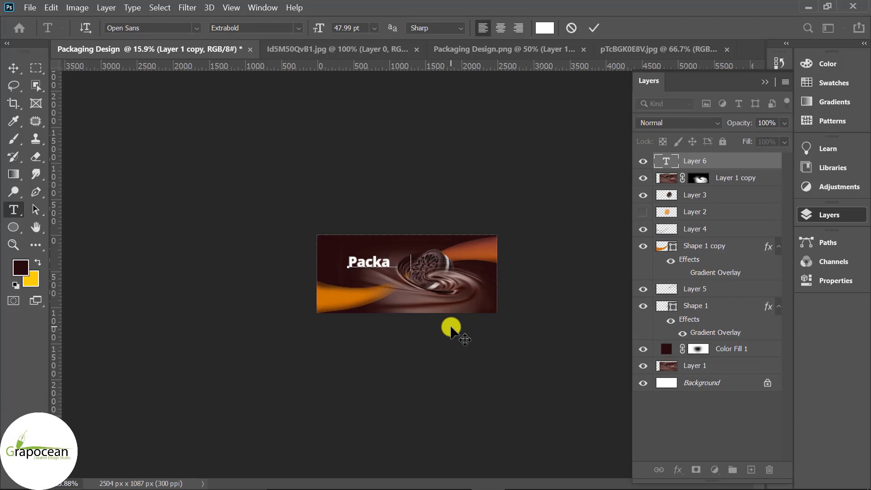
{"action": "type", "text": "ging"}
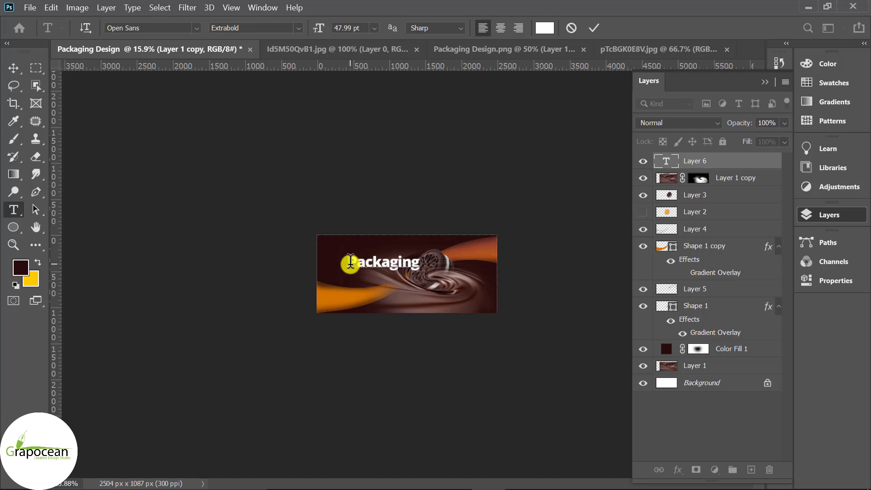
{"action": "left_click", "coordinate": [196, 28]}
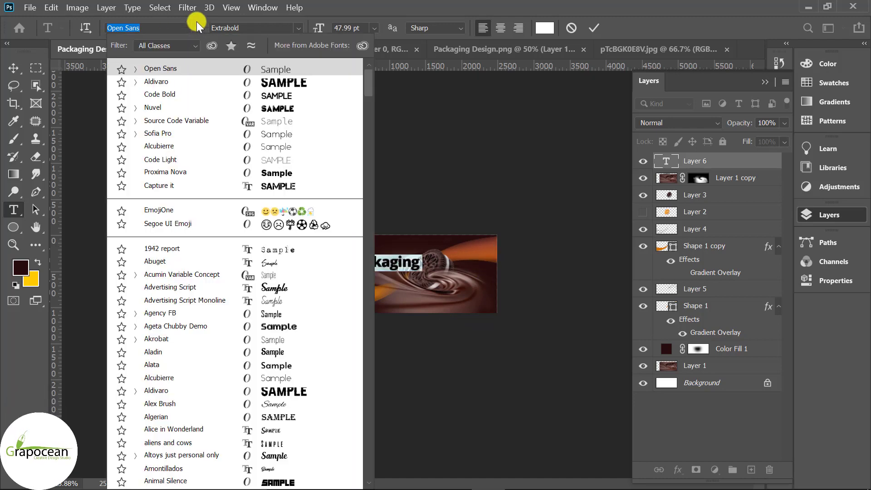
{"action": "left_click", "coordinate": [273, 121]}
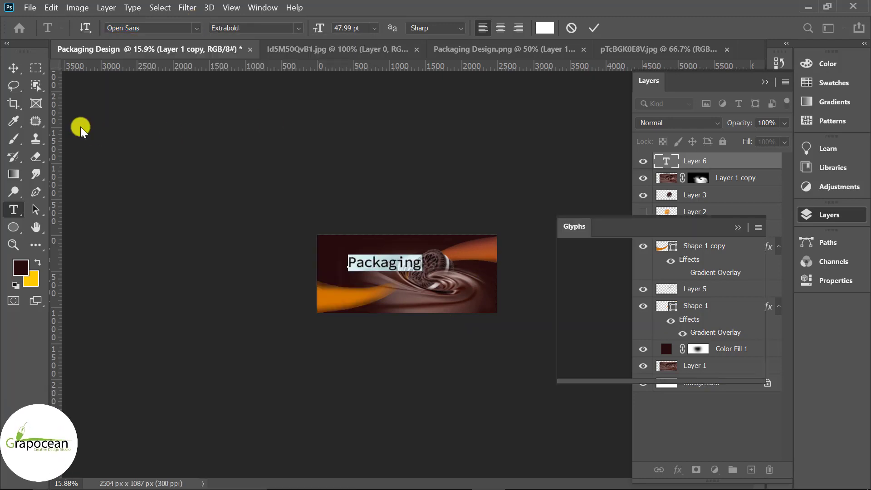
{"action": "key", "text": "ctrl+Return"}
{"action": "key", "text": "v"}
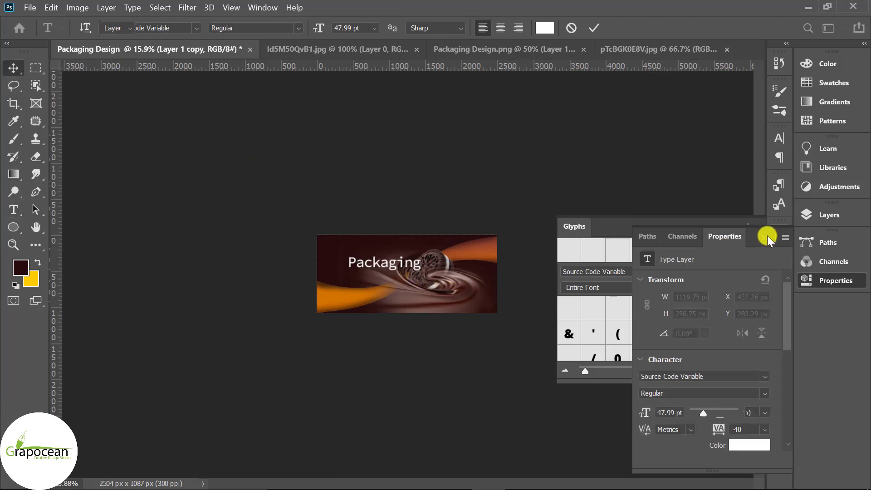
- Move the Packaging title to the upper left and tighten its letter spacing
{"action": "left_click", "coordinate": [767, 237]}
{"action": "left_click", "coordinate": [741, 227]}
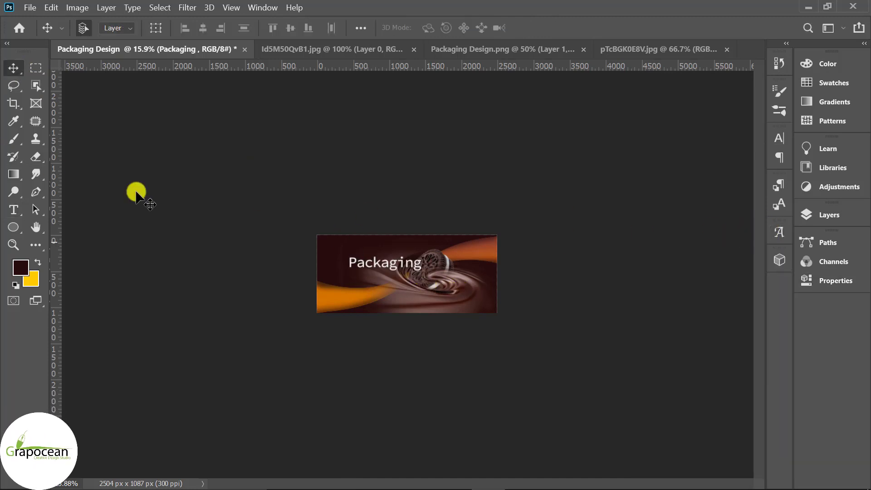
{"action": "scroll", "coordinate": [366, 278], "scroll_direction": "up", "scroll_amount": 3}
{"action": "mouse_move", "coordinate": [361, 267]}
{"action": "left_mouse_down"}
{"action": "mouse_move", "coordinate": [335, 238]}
{"action": "mouse_move", "coordinate": [282, 256]}
{"action": "left_mouse_up"}
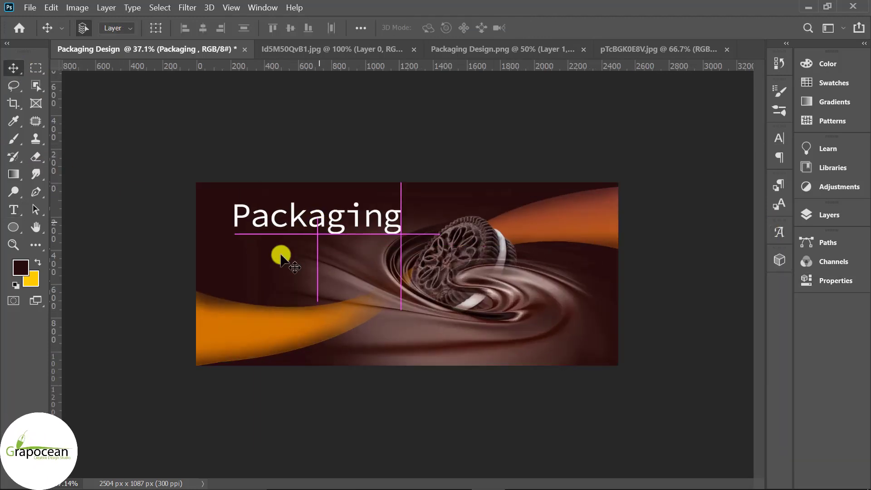
{"action": "left_click", "coordinate": [13, 209]}
{"action": "left_click_drag", "start_coordinate": [398, 222], "coordinate": [206, 198]}
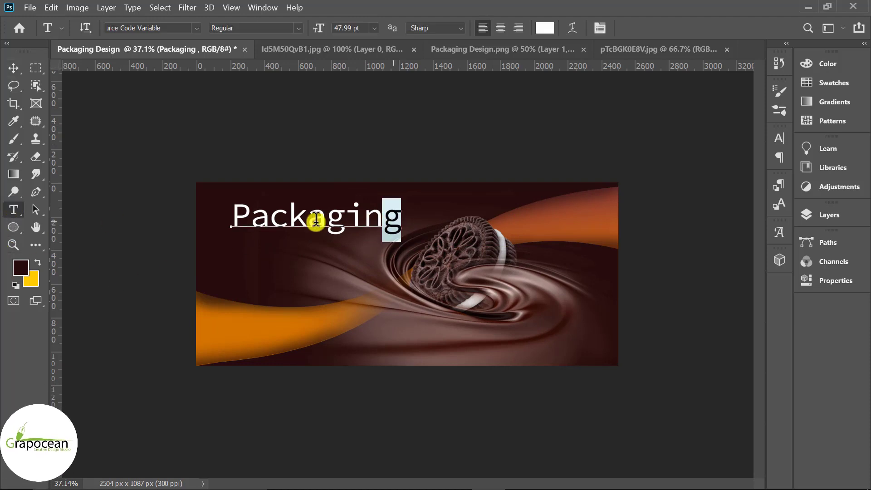
{"action": "key", "text": "alt+Left"}
{"action": "key", "text": "alt+Left"}
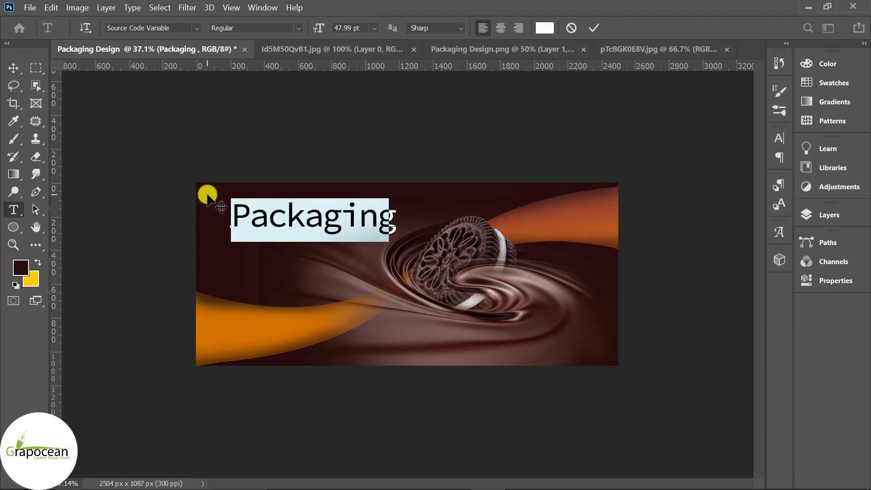
{"action": "key", "text": "alt+Left"}
{"action": "key", "text": "alt+Left"}
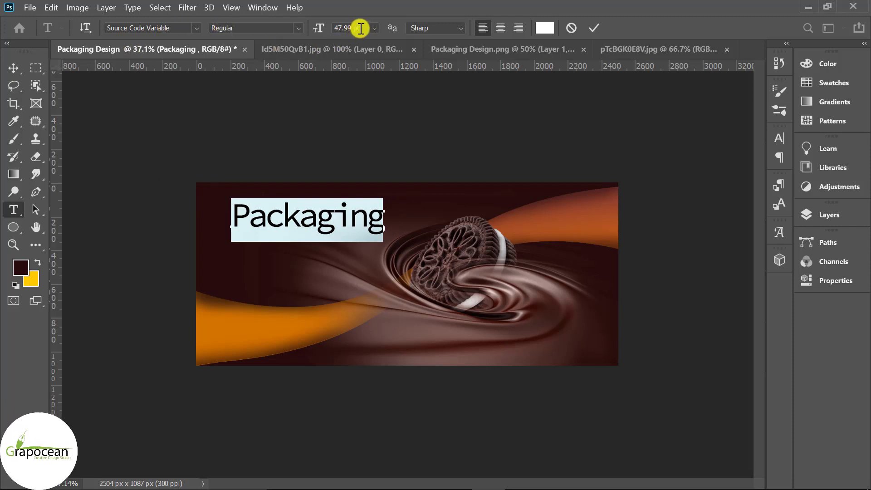
- Duplicate the title just below and retype it as 'Professional Packaging Design'
{"action": "left_click", "coordinate": [14, 67]}
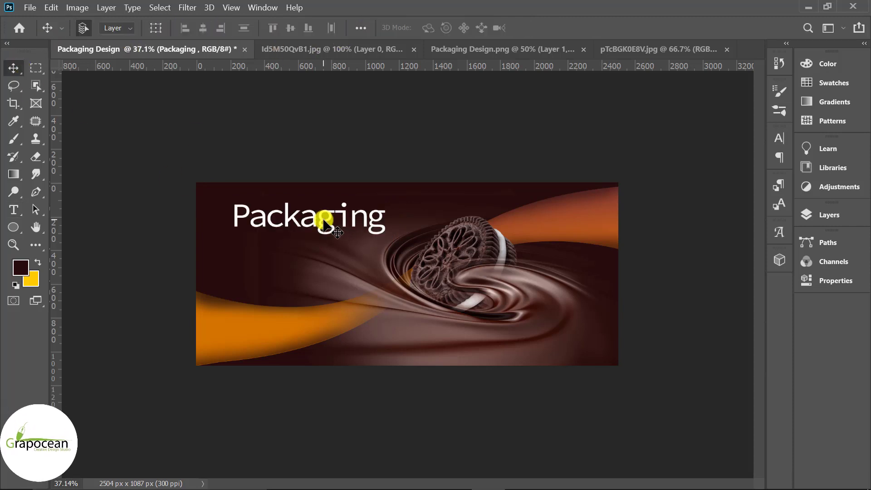
{"action": "left_click_drag", "start_coordinate": [325, 221], "coordinate": [318, 255]}
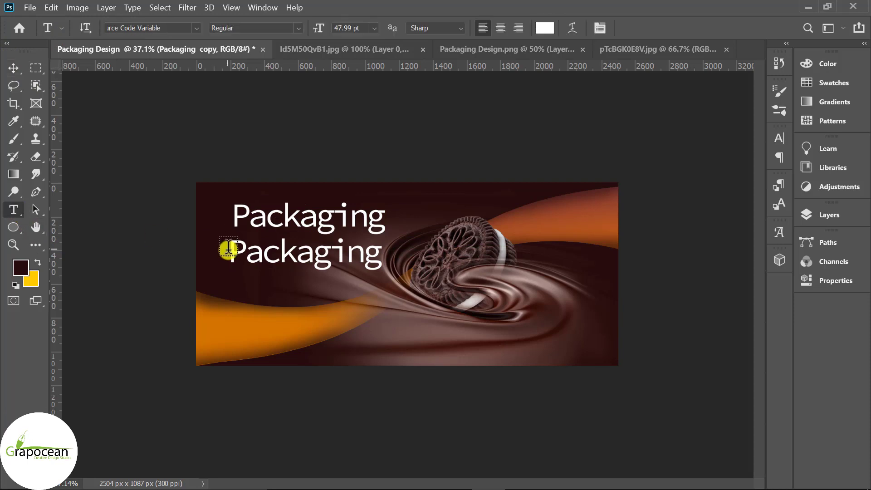
{"action": "left_click_drag", "start_coordinate": [230, 250], "coordinate": [409, 270]}
{"action": "key", "text": "BackSpace"}
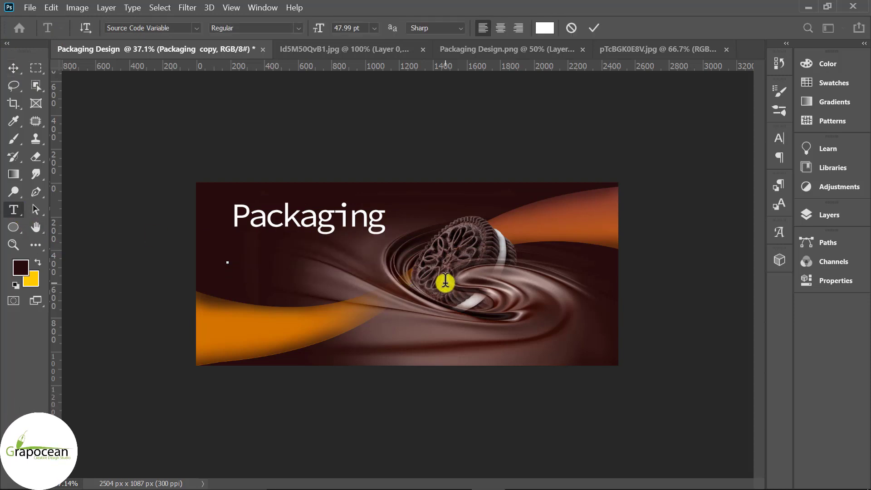
{"action": "type", "text": "Desgin"}
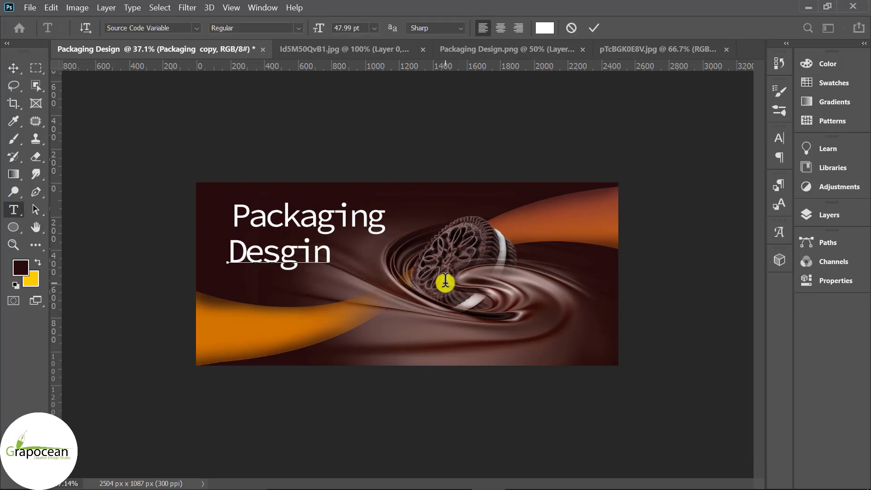
{"action": "key", "text": "BackSpace"}
{"action": "key", "text": "BackSpace"}
{"action": "key", "text": "BackSpace"}
{"action": "type", "text": "Profe"}
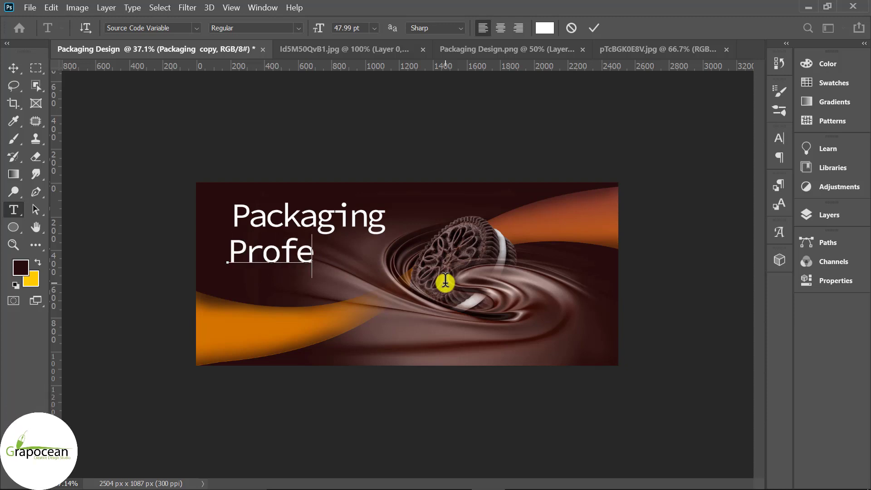
{"action": "type", "text": "ssional Pac"}
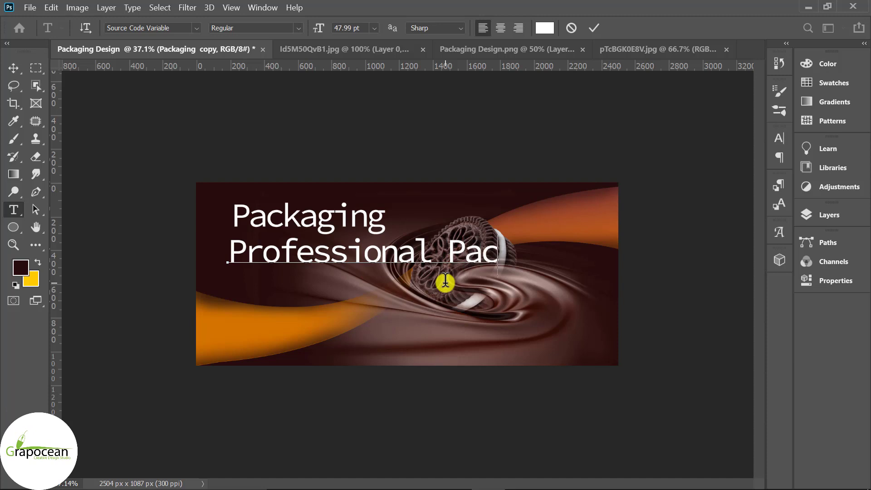
{"action": "type", "text": "kaging"}
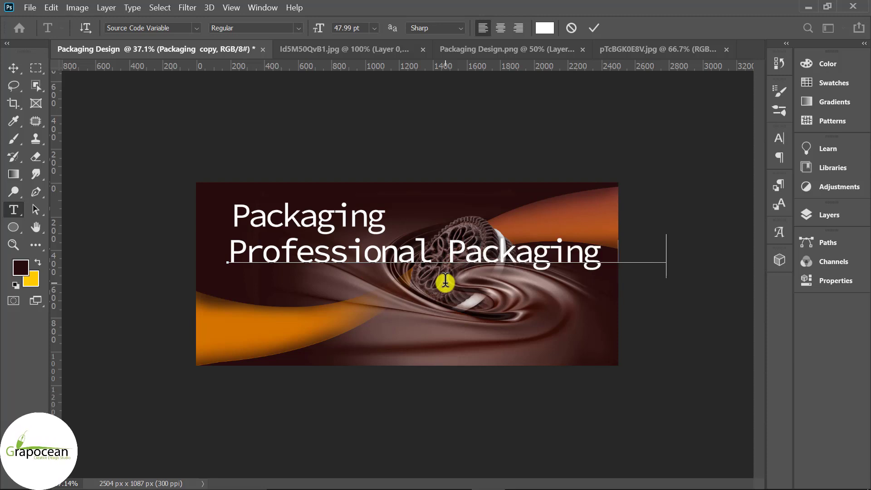
- Set the subtitle to 7 pt, then enter 7*1.61 as its font size
{"action": "triple_click", "coordinate": [223, 266]}
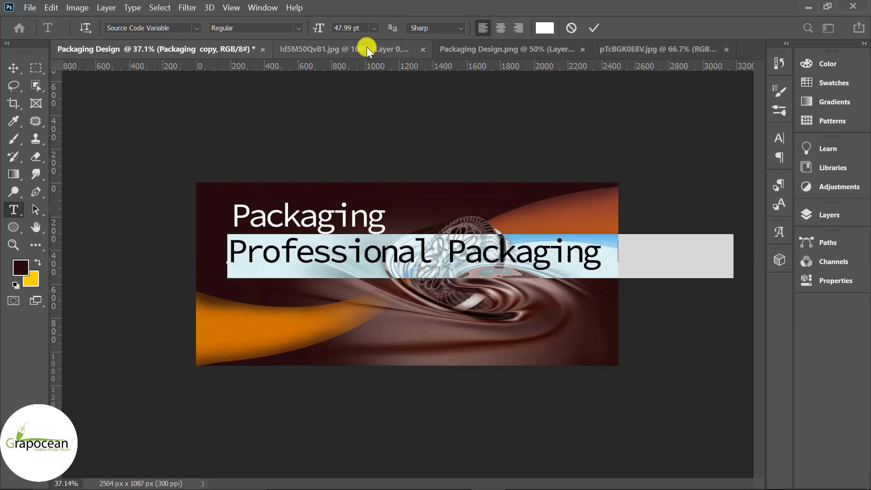
{"action": "type", "text": "7"}
{"action": "key", "text": "Return"}
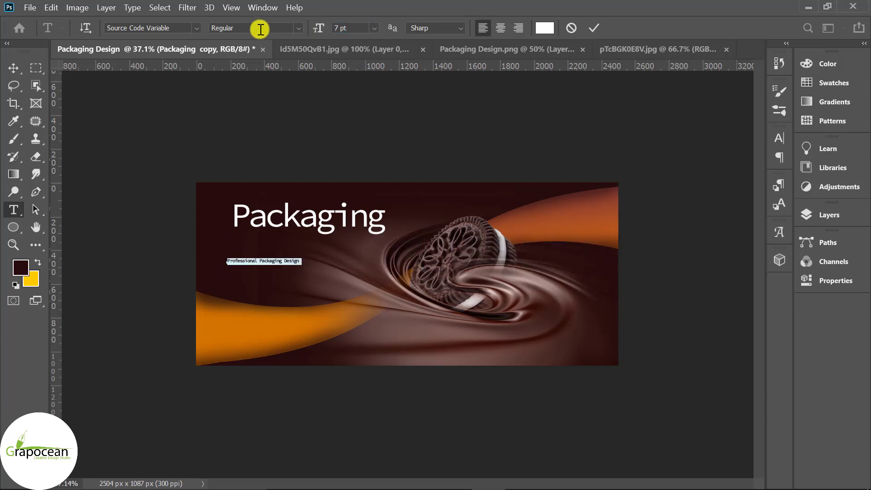
{"action": "left_click", "coordinate": [341, 28]}
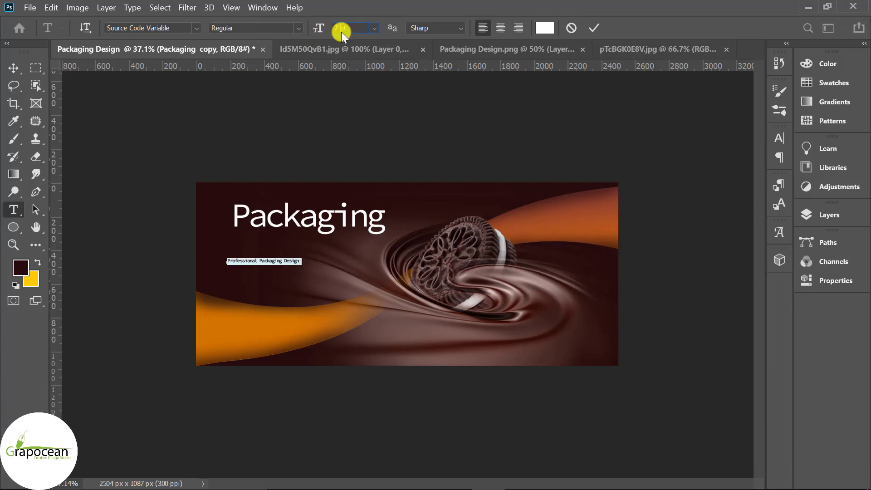
{"action": "type", "text": "*1.61"}
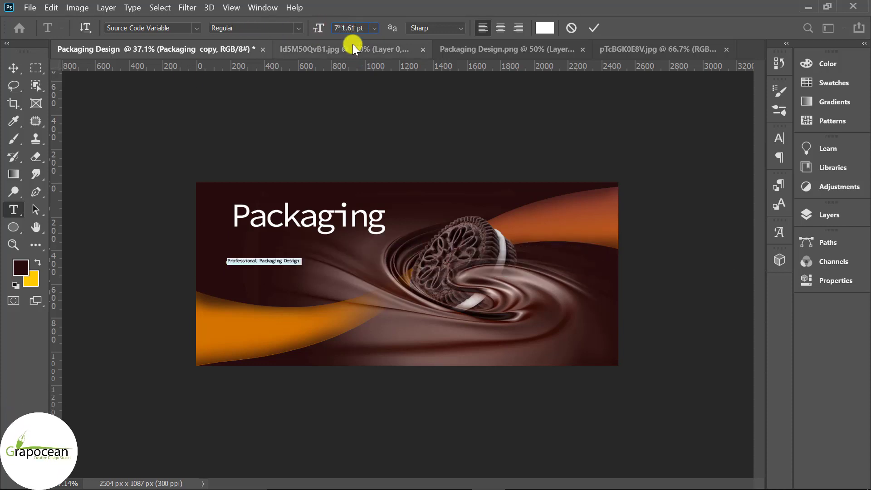
- Move the subtitle up and left-align it beneath the Packaging title
{"action": "left_click", "coordinate": [14, 68]}
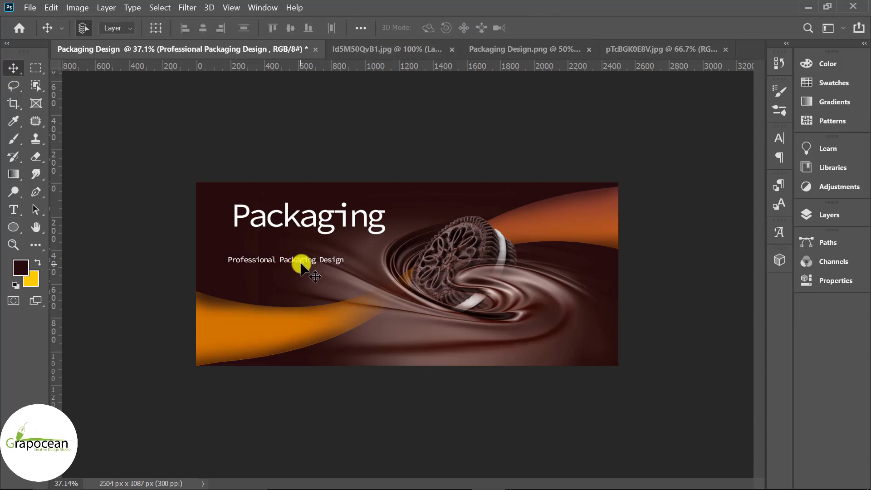
{"action": "mouse_move", "coordinate": [301, 264]}
{"action": "left_mouse_down"}
{"action": "mouse_move", "coordinate": [301, 245]}
{"action": "mouse_move", "coordinate": [310, 244]}
{"action": "left_mouse_up"}
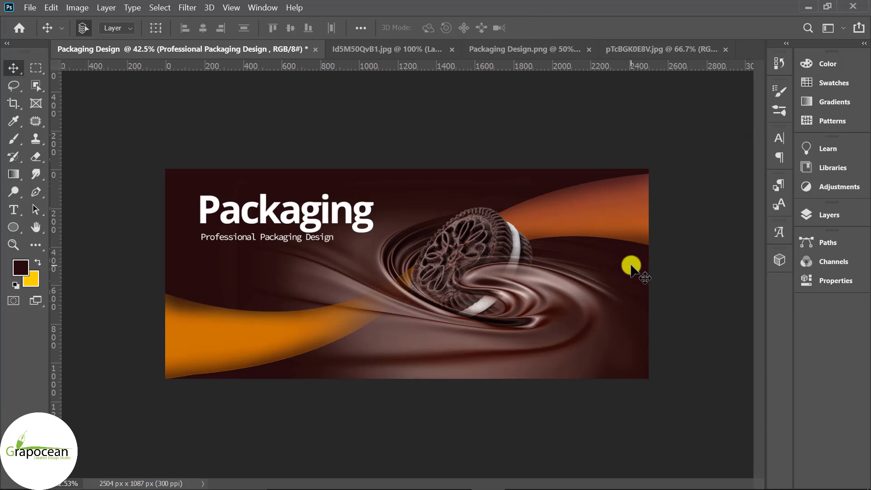
{"action": "mouse_move", "coordinate": [307, 236]}
{"action": "left_mouse_down"}
{"action": "mouse_move", "coordinate": [273, 241]}
{"action": "mouse_move", "coordinate": [280, 241]}
{"action": "left_mouse_up"}
- Recolour the Packaging title chocolate brown #a24b27, sampled from the image
{"action": "left_click", "coordinate": [13, 209]}
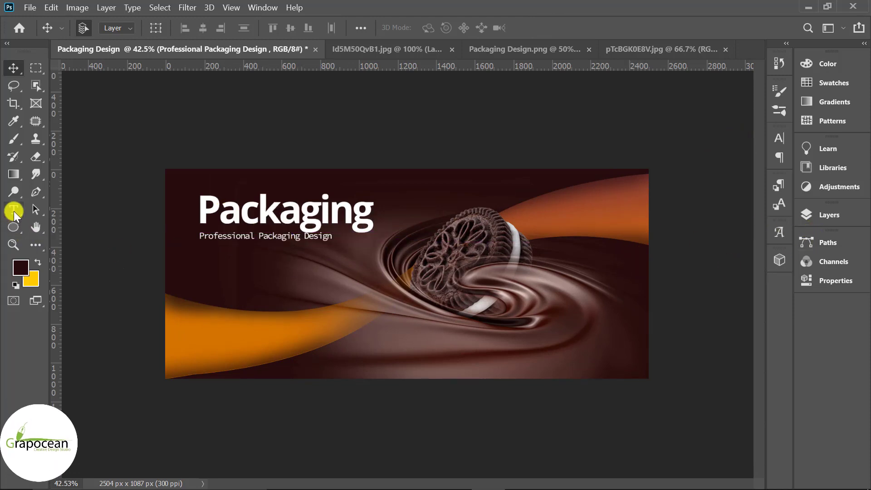
{"action": "left_click_drag", "start_coordinate": [204, 206], "coordinate": [416, 207]}
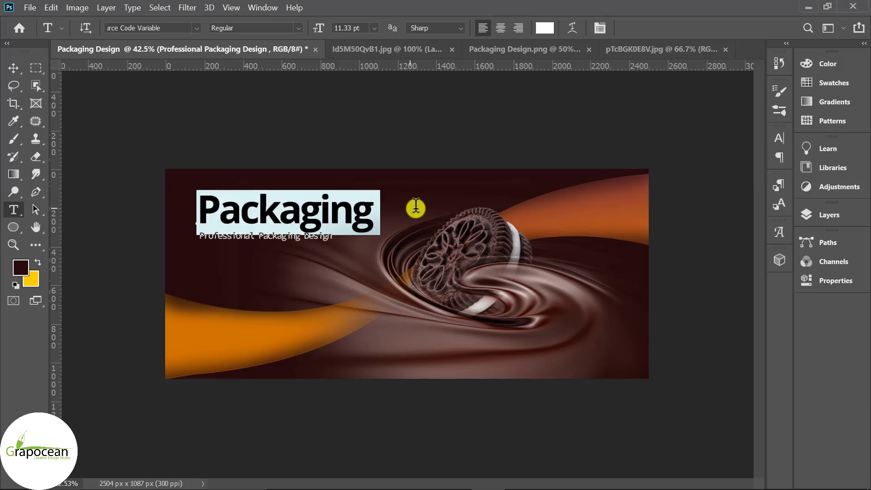
{"action": "left_click", "coordinate": [545, 28]}
{"action": "left_click", "coordinate": [602, 203]}
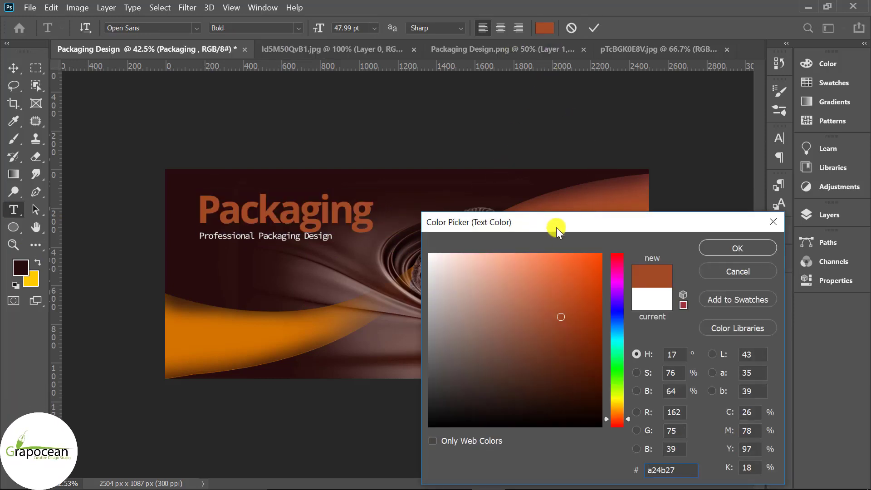
{"action": "mouse_move", "coordinate": [557, 230]}
{"action": "left_mouse_down"}
{"action": "mouse_move", "coordinate": [755, 299]}
{"action": "mouse_move", "coordinate": [614, 187]}
{"action": "mouse_move", "coordinate": [600, 147]}
{"action": "left_mouse_up"}
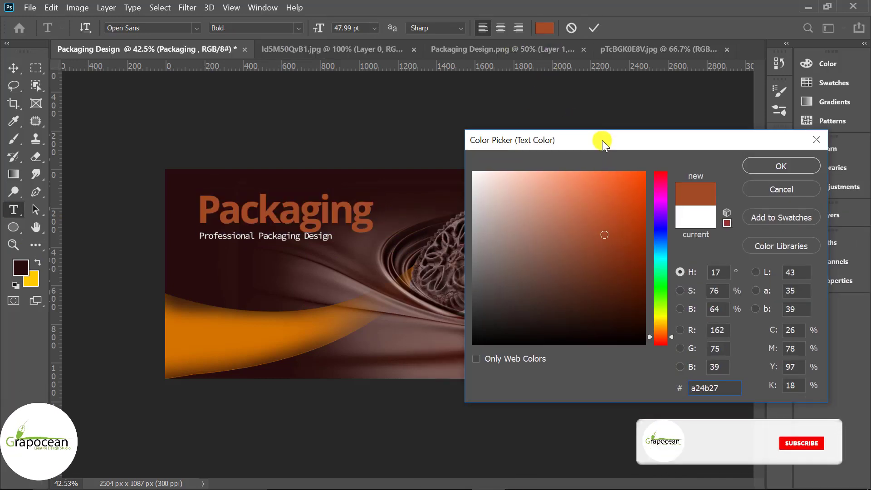
{"action": "left_click", "coordinate": [769, 165]}
{"action": "left_click", "coordinate": [35, 76]}
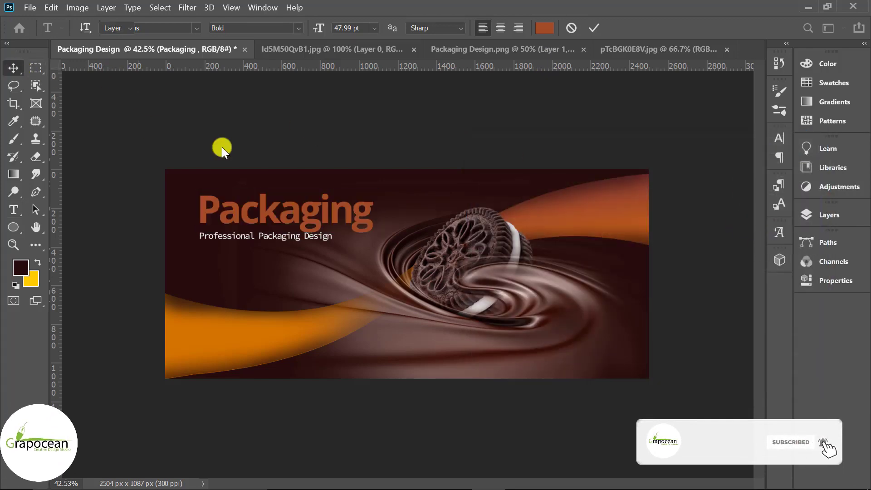
{"action": "left_click", "coordinate": [843, 216]}
- Give the Packaging title layer a Bevel & Emboss with 511% depth
{"action": "right_click", "coordinate": [751, 179]}
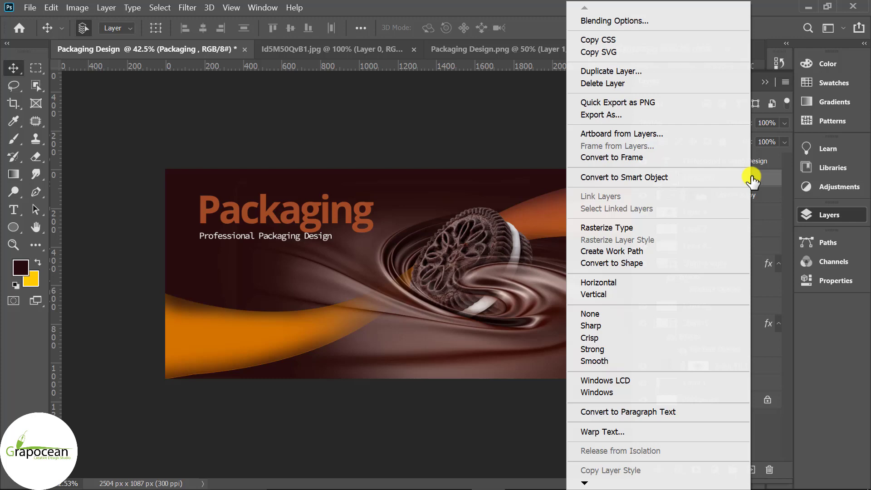
{"action": "left_click", "coordinate": [622, 23]}
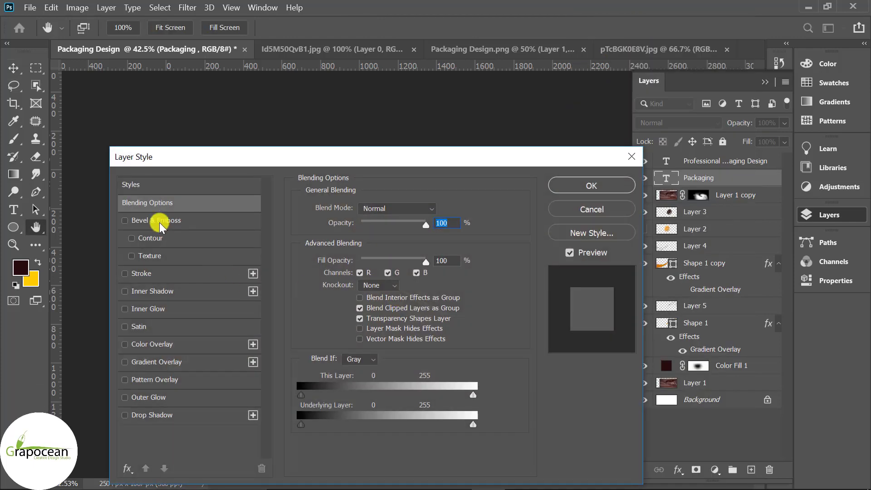
{"action": "left_click", "coordinate": [160, 223]}
{"action": "left_click_drag", "start_coordinate": [279, 162], "coordinate": [629, 119]}
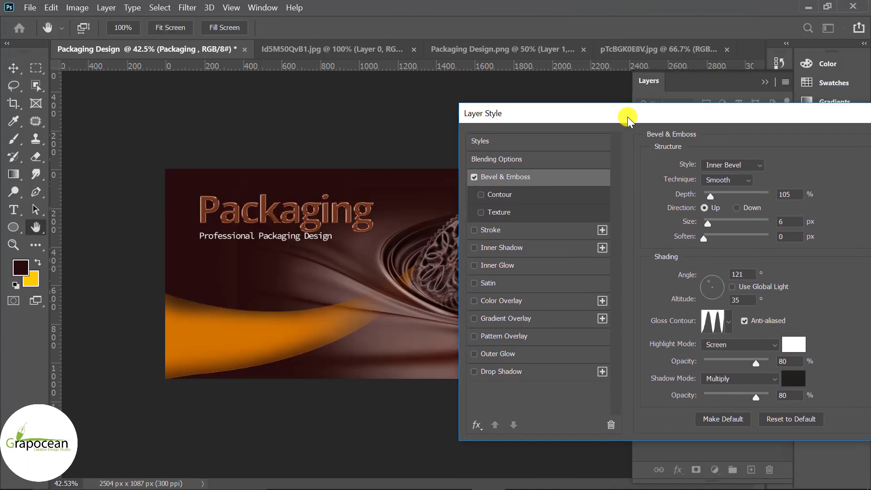
{"action": "left_click_drag", "start_coordinate": [713, 195], "coordinate": [737, 193]}
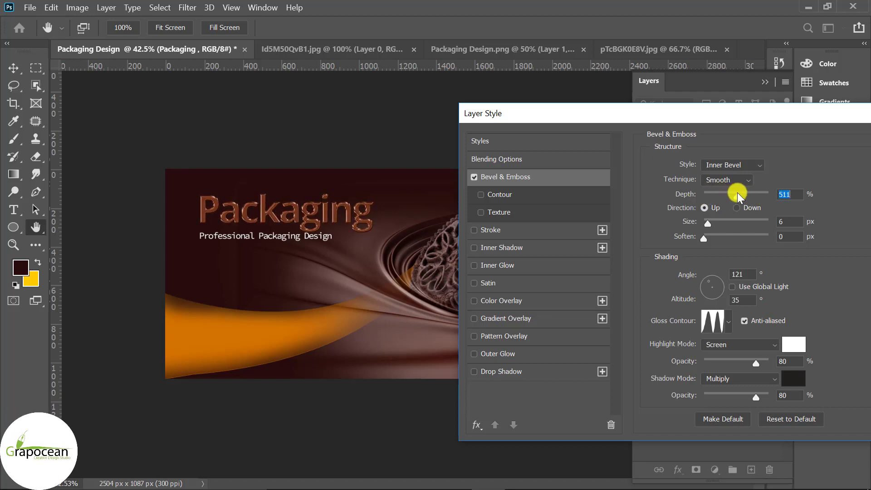
{"action": "left_click_drag", "start_coordinate": [704, 239], "coordinate": [702, 238]}
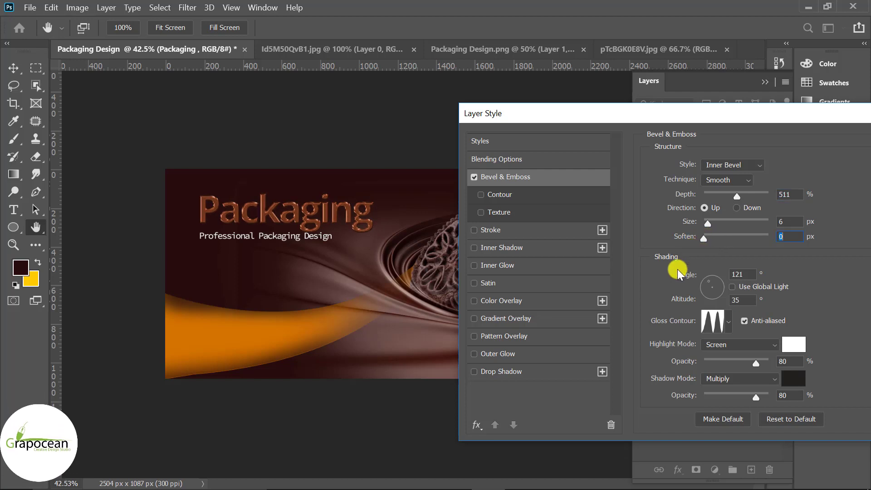
- Add a drop shadow (distance 11, size 16) to the title, leaving stroke off
{"action": "left_click", "coordinate": [527, 376]}
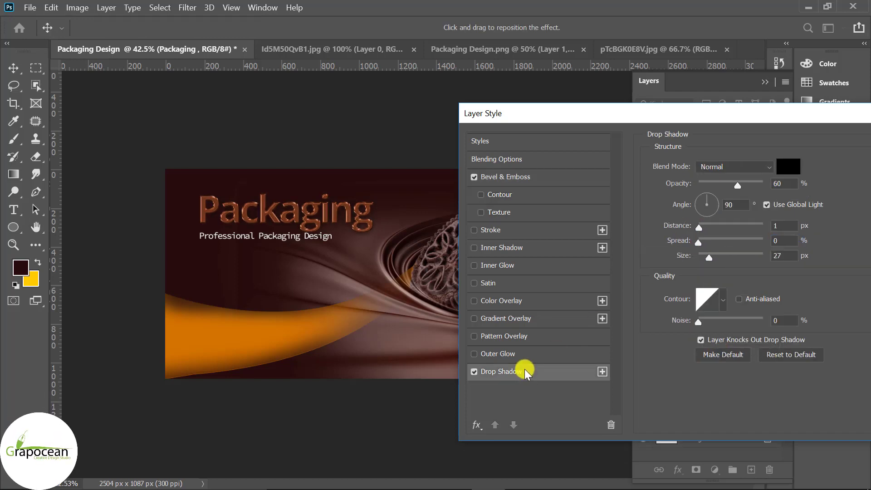
{"action": "mouse_move", "coordinate": [699, 226]}
{"action": "left_mouse_down"}
{"action": "mouse_move", "coordinate": [729, 230]}
{"action": "mouse_move", "coordinate": [748, 264]}
{"action": "left_mouse_up"}
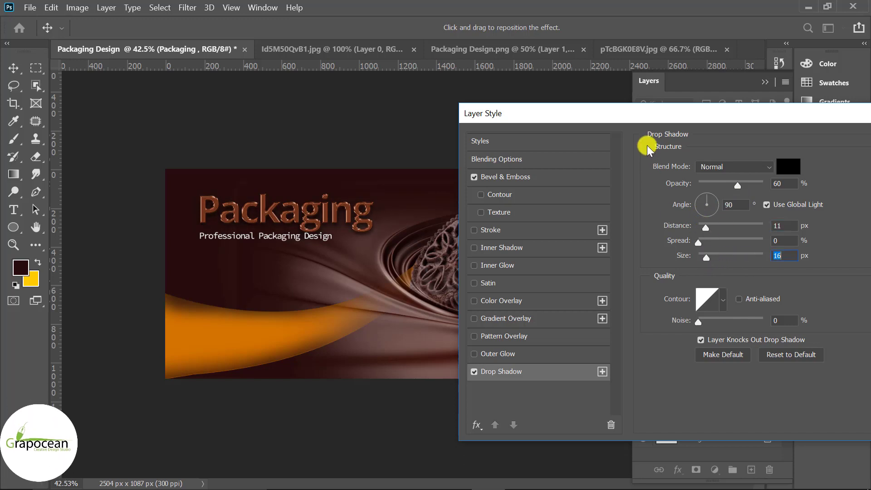
{"action": "left_click_drag", "start_coordinate": [627, 113], "coordinate": [637, 133]}
{"action": "left_click", "coordinate": [512, 249]}
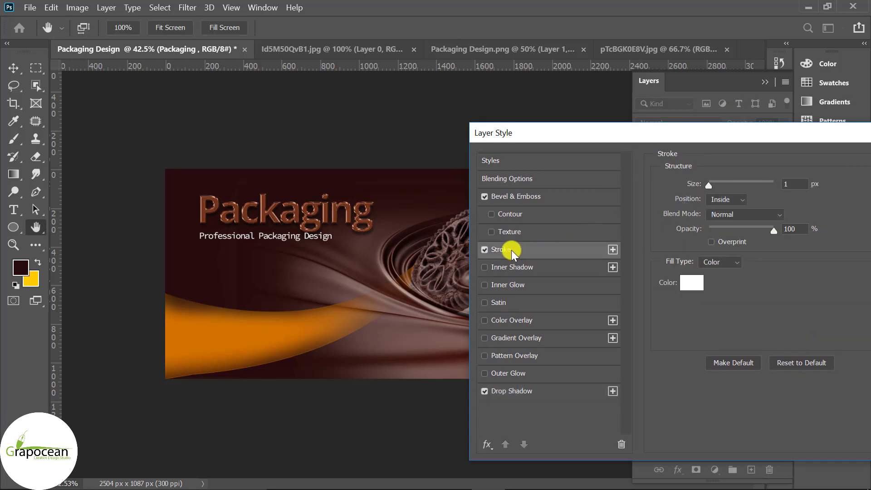
{"action": "left_click", "coordinate": [485, 249]}
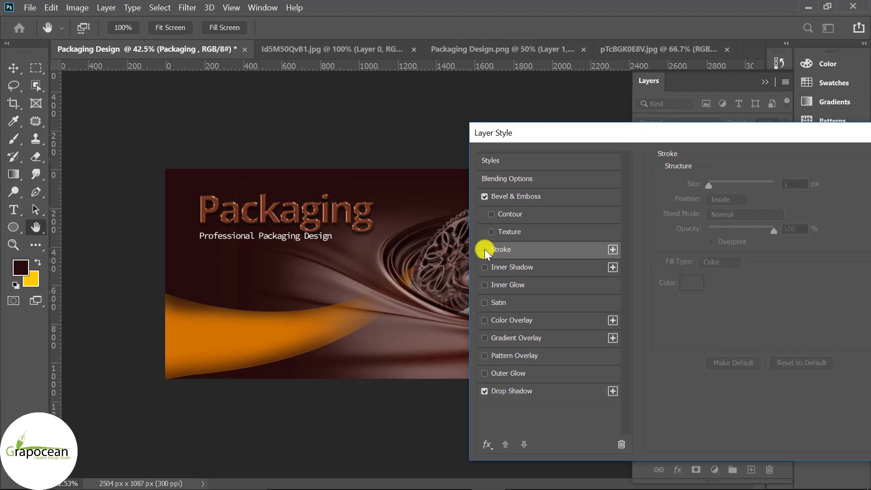
{"action": "mouse_move", "coordinate": [740, 133]}
{"action": "left_mouse_down"}
{"action": "mouse_move", "coordinate": [778, 253]}
{"action": "mouse_move", "coordinate": [778, 340]}
{"action": "mouse_move", "coordinate": [259, 290]}
{"action": "left_mouse_up"}
{"action": "left_click", "coordinate": [554, 309]}
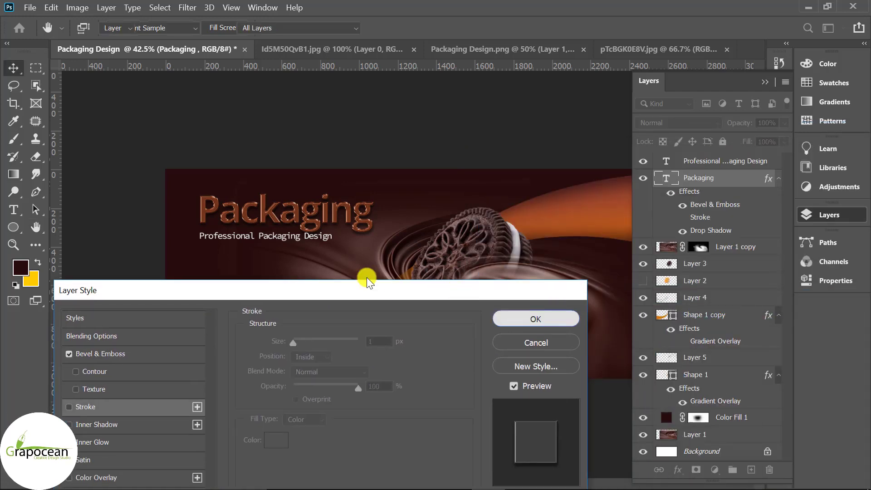
- Bring the halftone dots into the Packaging Design banner and set them to Divide blending
{"action": "left_click", "coordinate": [616, 51]}
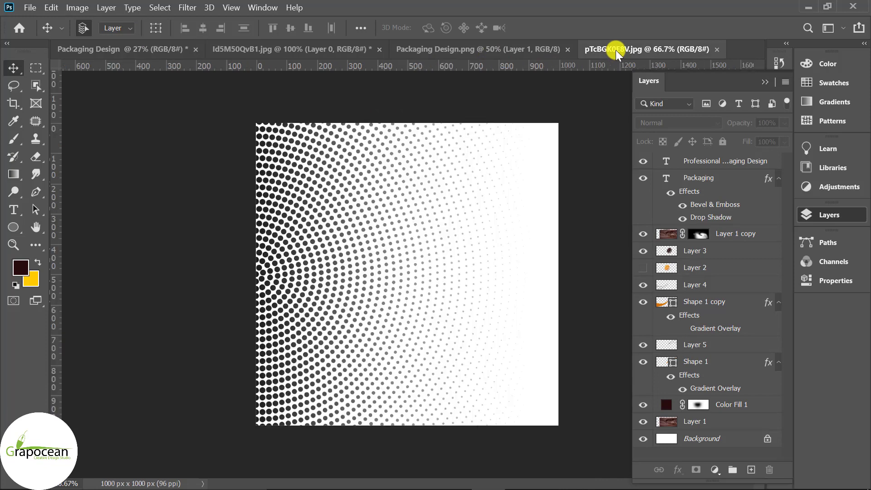
{"action": "left_click", "coordinate": [771, 175]}
{"action": "mouse_move", "coordinate": [358, 185]}
{"action": "left_mouse_down"}
{"action": "mouse_move", "coordinate": [99, 48]}
{"action": "mouse_move", "coordinate": [317, 327]}
{"action": "left_mouse_up"}
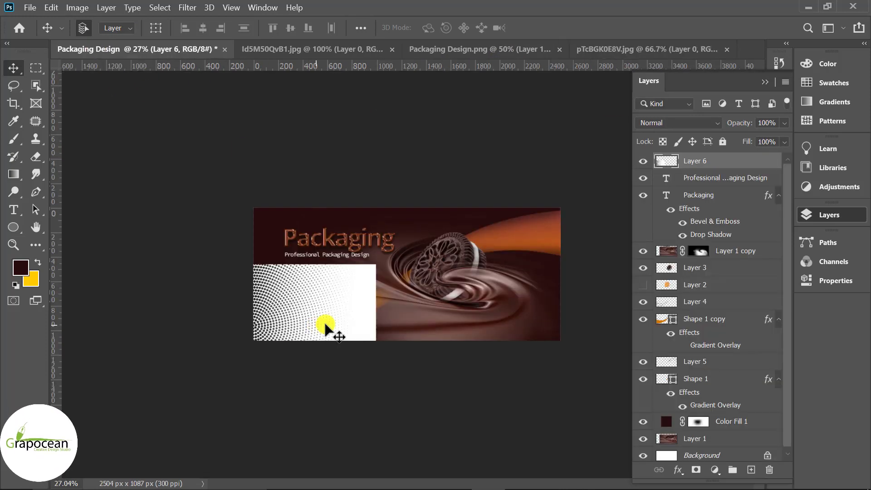
{"action": "left_click", "coordinate": [668, 127]}
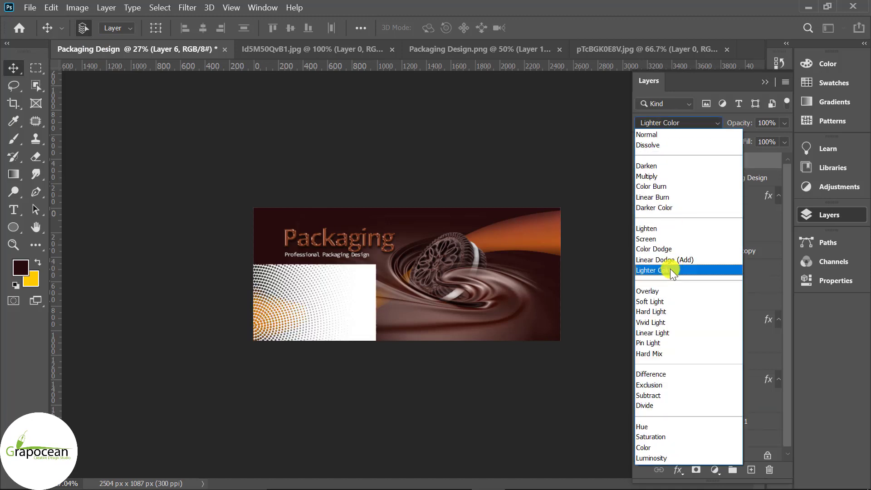
{"action": "left_click", "coordinate": [685, 407]}
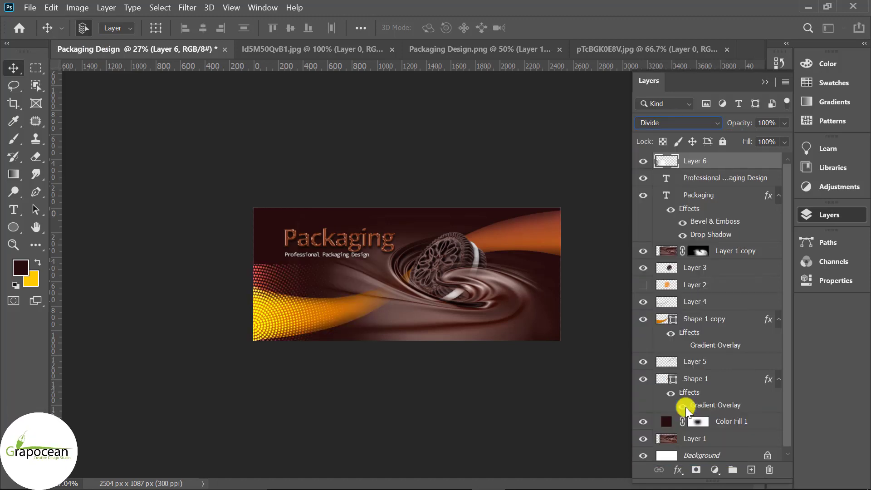
- Scale halftone Layer 6 to about 130%, place it top-left, and move it below Layer 4
{"action": "key", "text": "ctrl+t"}
{"action": "left_click_drag", "start_coordinate": [289, 345], "coordinate": [283, 288]}
{"action": "left_click_drag", "start_coordinate": [376, 332], "coordinate": [392, 348]}
{"action": "left_click_drag", "start_coordinate": [316, 331], "coordinate": [336, 338]}
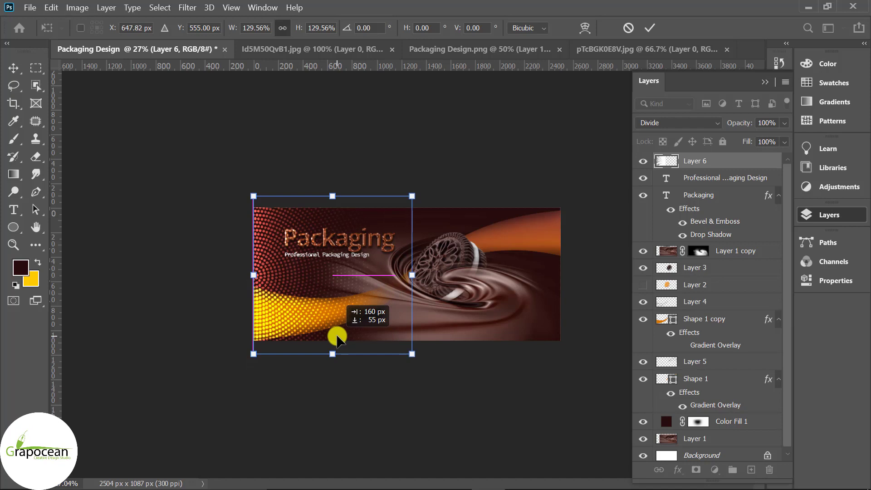
{"action": "left_click", "coordinate": [646, 29]}
{"action": "mouse_move", "coordinate": [749, 162]}
{"action": "left_mouse_down"}
{"action": "mouse_move", "coordinate": [734, 432]}
{"action": "mouse_move", "coordinate": [713, 345]}
{"action": "mouse_move", "coordinate": [716, 299]}
{"action": "left_mouse_up"}
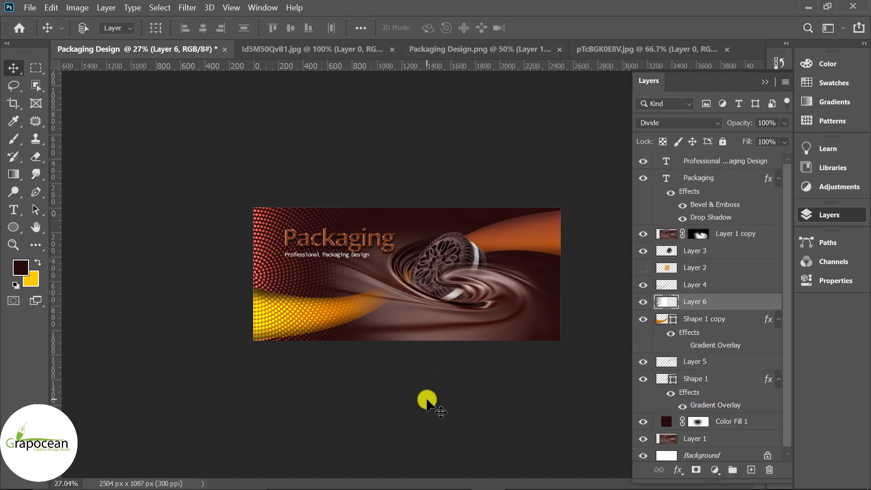
{"action": "key", "text": "ctrl+t"}
- Rotate the halftone dots about -18° and enlarge them to about 141%
{"action": "mouse_move", "coordinate": [442, 409]}
{"action": "left_mouse_down"}
{"action": "mouse_move", "coordinate": [473, 361]}
{"action": "mouse_move", "coordinate": [441, 346]}
{"action": "mouse_move", "coordinate": [475, 344]}
{"action": "left_mouse_up"}
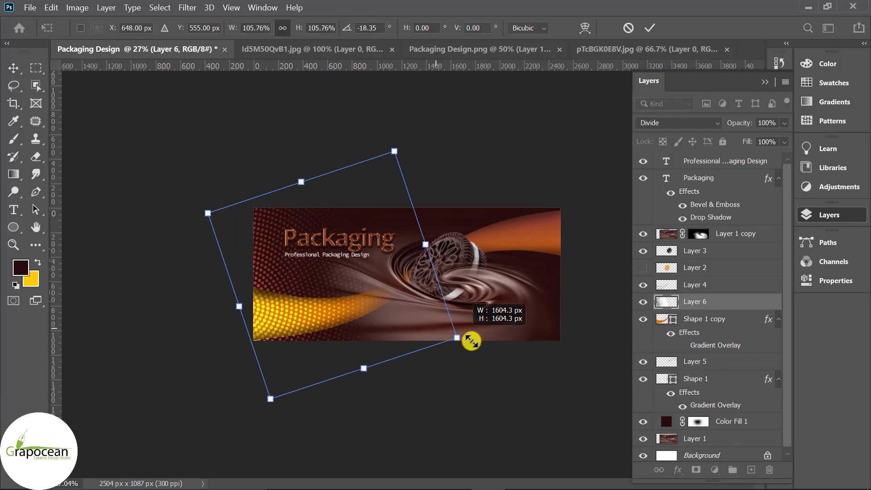
{"action": "left_click_drag", "start_coordinate": [342, 350], "coordinate": [327, 361]}
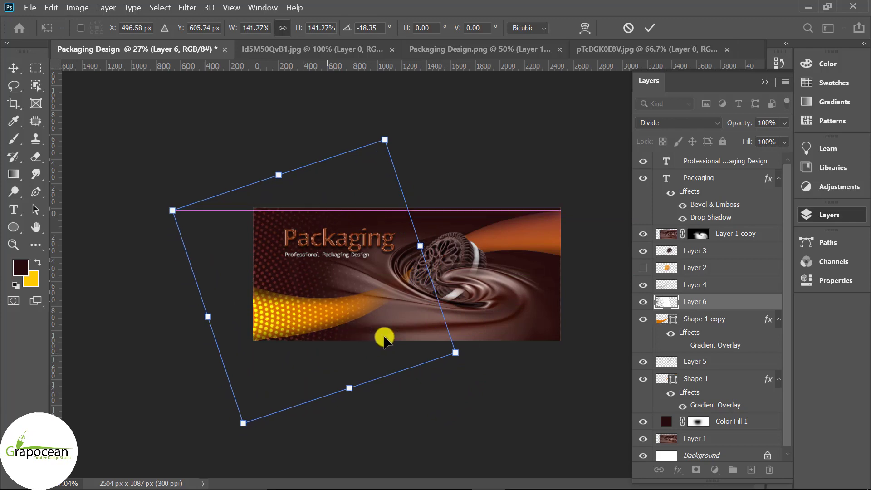
{"action": "left_click", "coordinate": [650, 28]}
- Move Layer 6 below Shape 1 copy so the lower-left ribbon shows solid orange
{"action": "scroll", "coordinate": [345, 277], "scroll_direction": "up", "scroll_amount": 3}
{"action": "scroll", "coordinate": [345, 276], "scroll_direction": "up", "scroll_amount": 1}
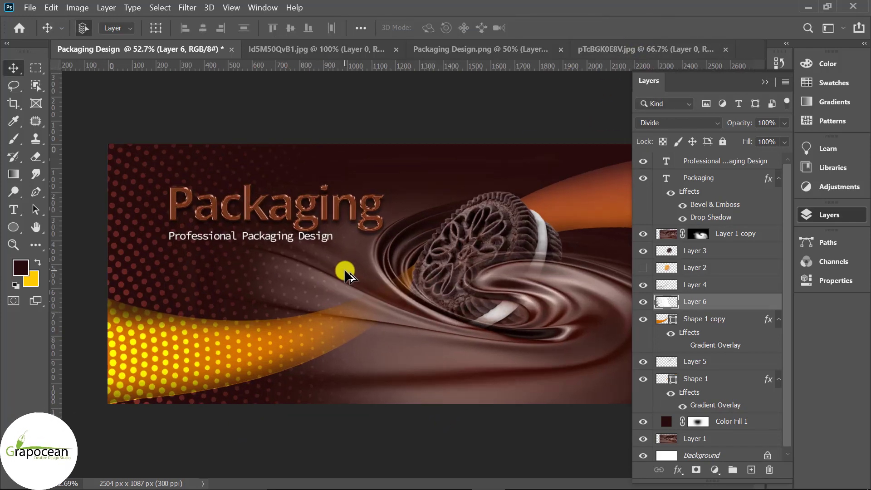
{"action": "scroll", "coordinate": [431, 327], "scroll_direction": "down", "scroll_amount": 2}
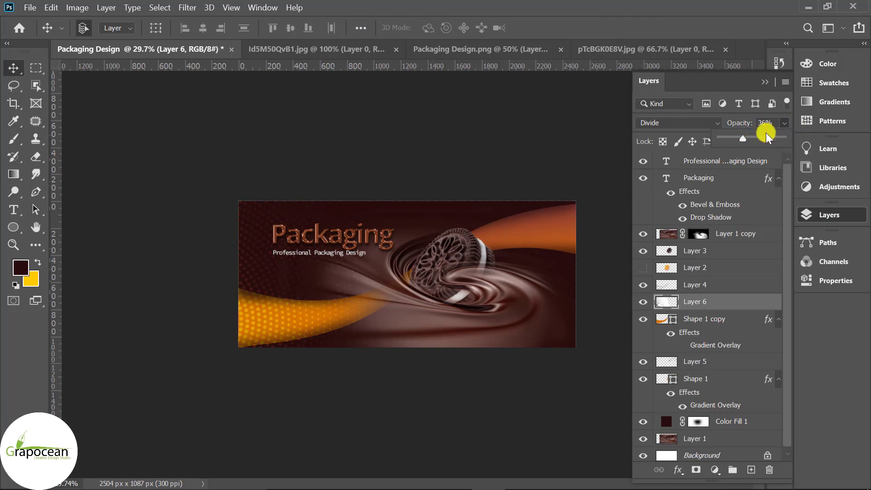
{"action": "left_click_drag", "start_coordinate": [726, 300], "coordinate": [717, 352]}
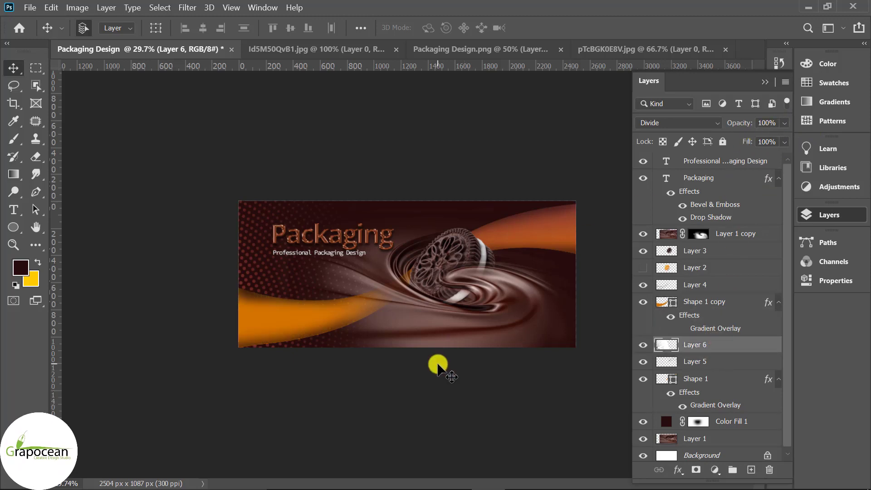
{"action": "scroll", "coordinate": [447, 365], "scroll_direction": "down", "scroll_amount": 3}
{"action": "scroll", "coordinate": [441, 370], "scroll_direction": "up", "scroll_amount": 2}
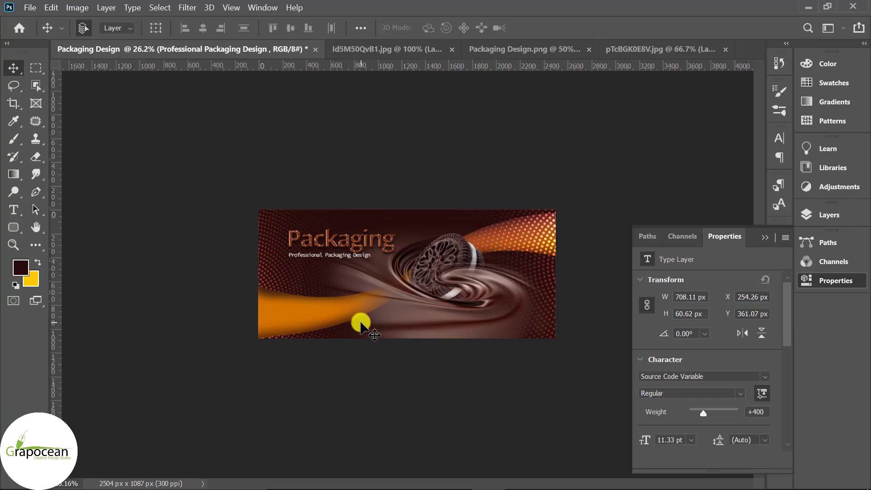
- Draw a rounded rectangle over the Packaging title, filled orange-brown
{"action": "left_click", "coordinate": [16, 230]}
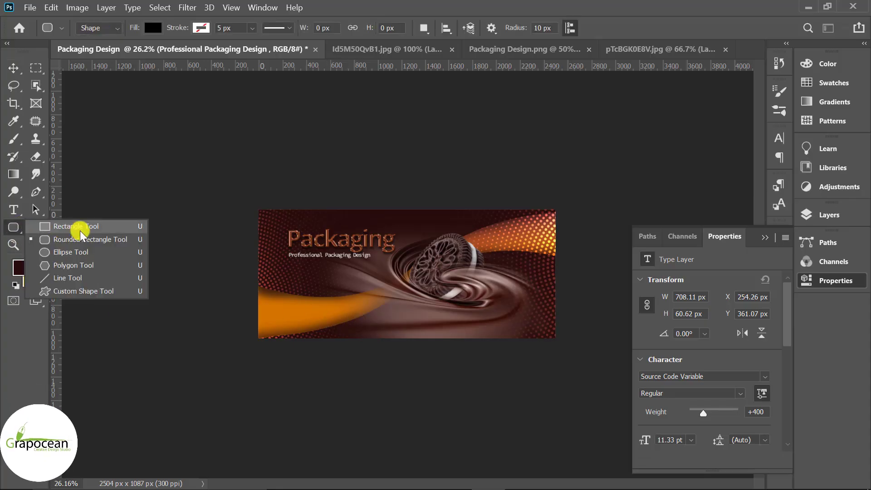
{"action": "left_click", "coordinate": [64, 226]}
{"action": "right_click", "coordinate": [28, 227]}
{"action": "left_click", "coordinate": [68, 236]}
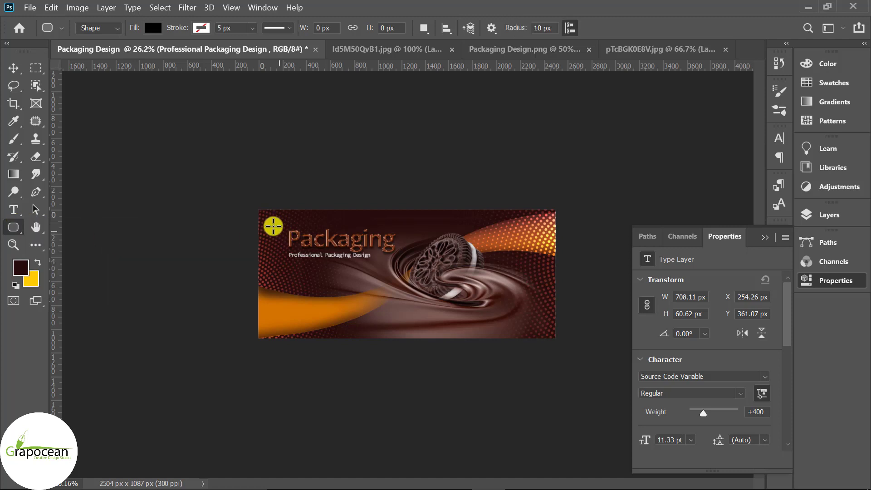
{"action": "left_click_drag", "start_coordinate": [281, 226], "coordinate": [396, 262]}
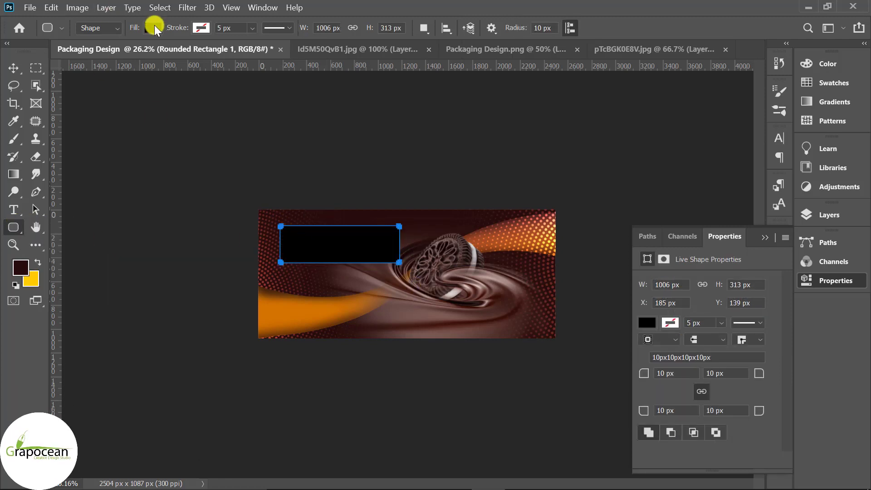
{"action": "left_click", "coordinate": [153, 27]}
{"action": "left_click", "coordinate": [70, 99]}
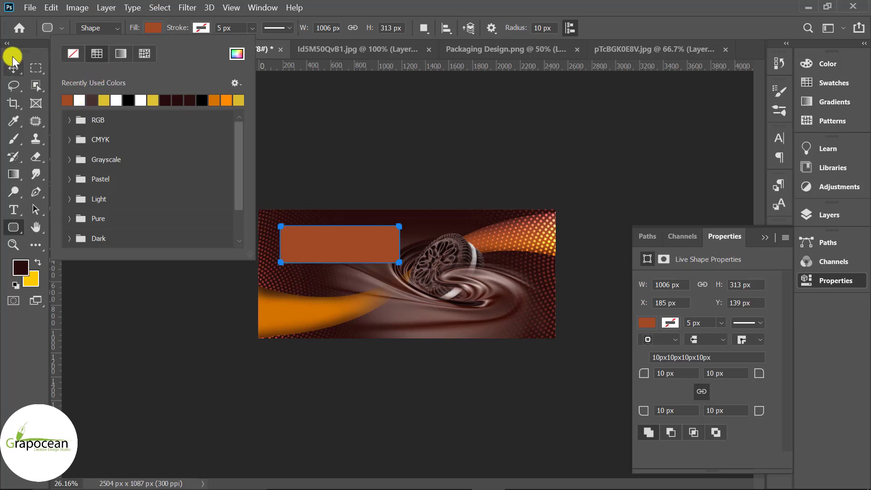
- Send the rounded panel behind the title text, then reposition and resize it
{"action": "left_click", "coordinate": [13, 68]}
{"action": "key", "text": "ctrl+bracketleft"}
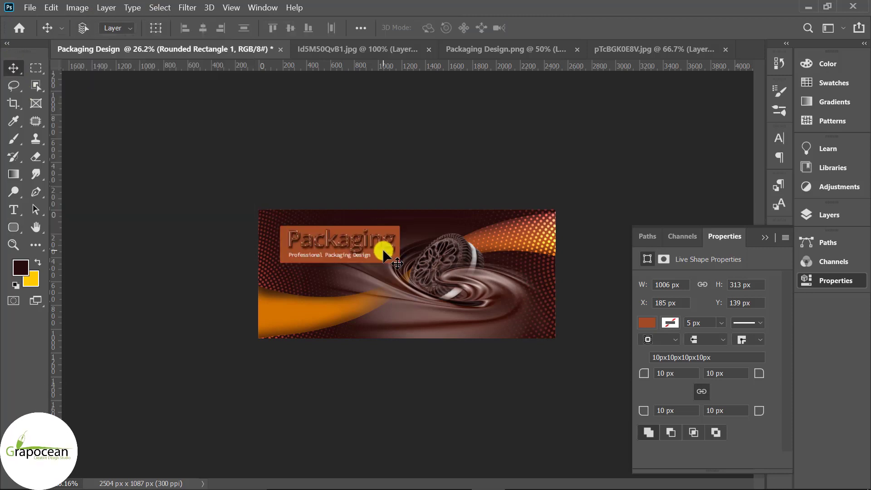
{"action": "scroll", "coordinate": [369, 272], "scroll_direction": "up", "scroll_amount": 3}
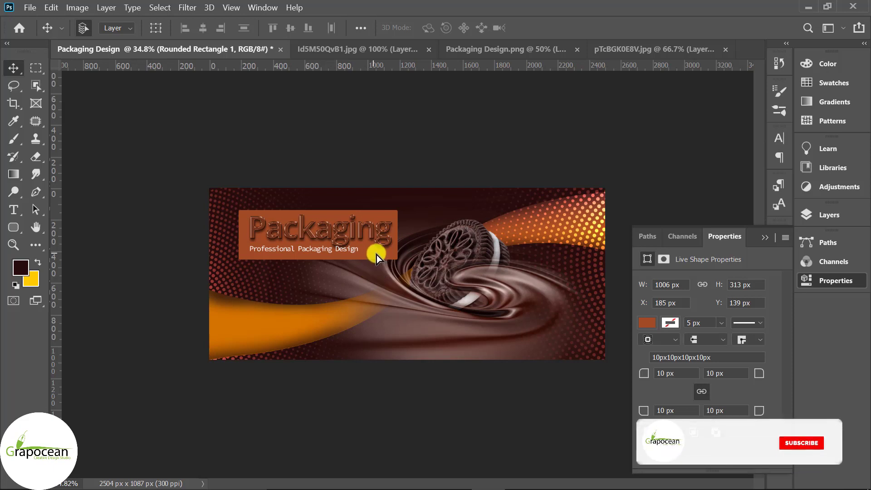
{"action": "left_click_drag", "start_coordinate": [377, 255], "coordinate": [505, 234]}
{"action": "key", "text": "ctrl+t"}
{"action": "mouse_move", "coordinate": [374, 263]}
{"action": "left_mouse_down"}
{"action": "mouse_move", "coordinate": [375, 274]}
{"action": "mouse_move", "coordinate": [334, 263]}
{"action": "left_mouse_up"}
{"action": "left_click", "coordinate": [650, 27]}
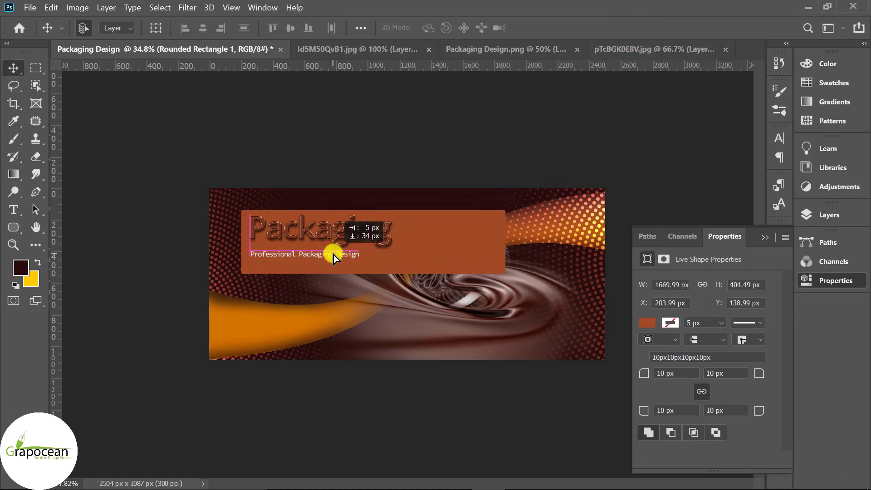
- Enlarge the title and subtitle together, shift them onto the panel, and nudge the subtitle up
{"action": "left_click", "coordinate": [380, 229]}
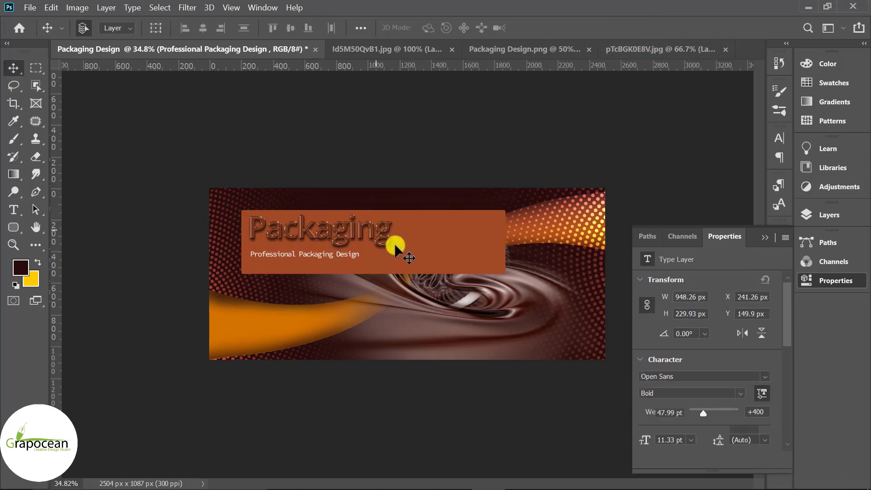
{"action": "left_click", "coordinate": [766, 238]}
{"action": "left_click", "coordinate": [812, 215]}
{"action": "left_click", "coordinate": [733, 161], "text": "shift"}
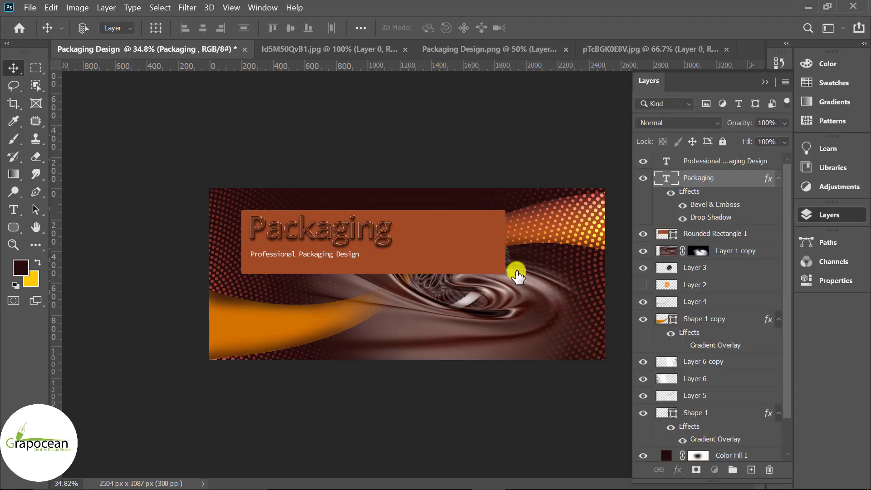
{"action": "key", "text": "ctrl+t"}
{"action": "left_click_drag", "start_coordinate": [395, 274], "coordinate": [405, 268]}
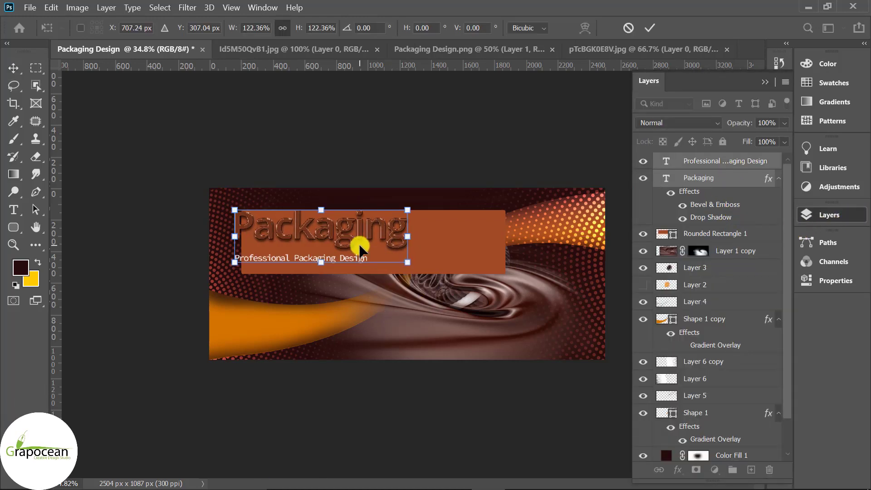
{"action": "left_click_drag", "start_coordinate": [359, 244], "coordinate": [380, 250]}
{"action": "left_click", "coordinate": [650, 35]}
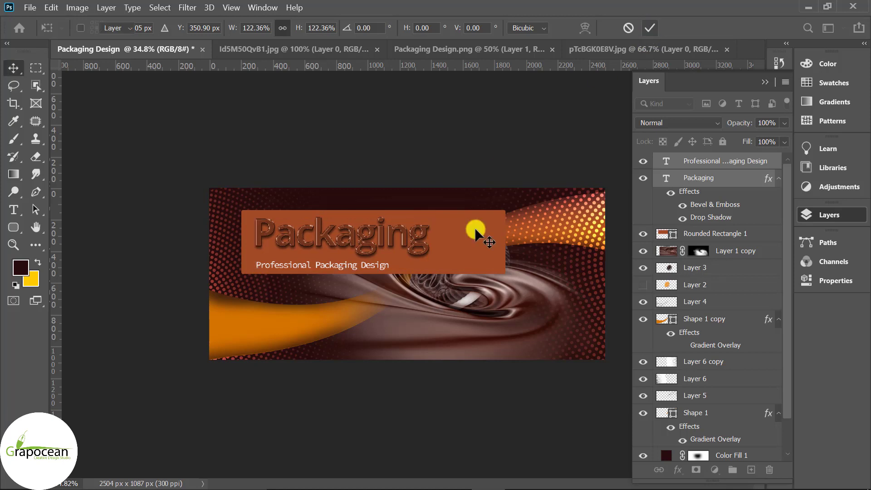
{"action": "left_click", "coordinate": [344, 261]}
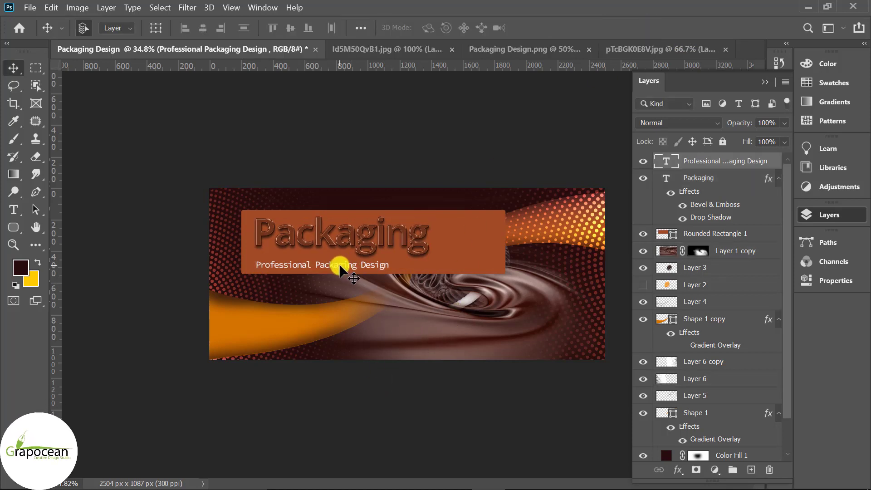
{"action": "key", "text": "shift+Up"}
{"action": "key", "text": "shift+Up"}
{"action": "key", "text": "shift+Up"}
{"action": "left_click", "coordinate": [487, 242]}
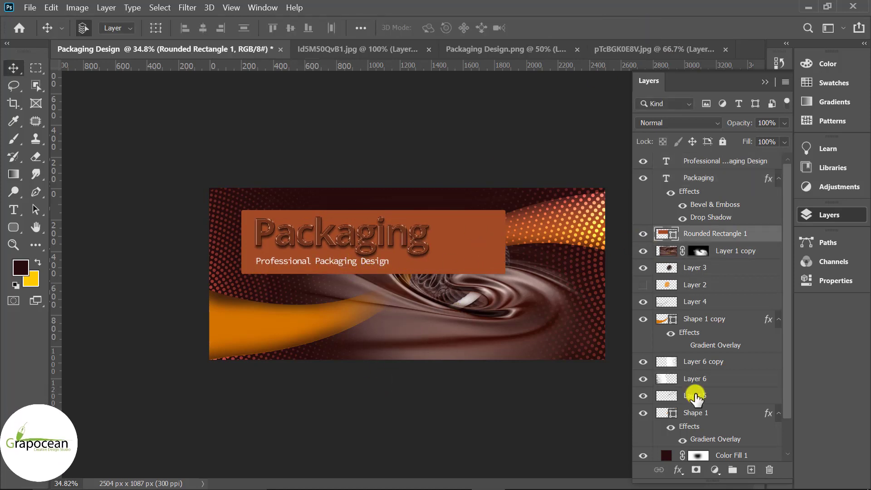
- Mask Rounded Rectangle 1 with a gradient fading it toward the right to reveal the cookie
{"action": "left_click", "coordinate": [696, 470]}
{"action": "left_click", "coordinate": [11, 176]}
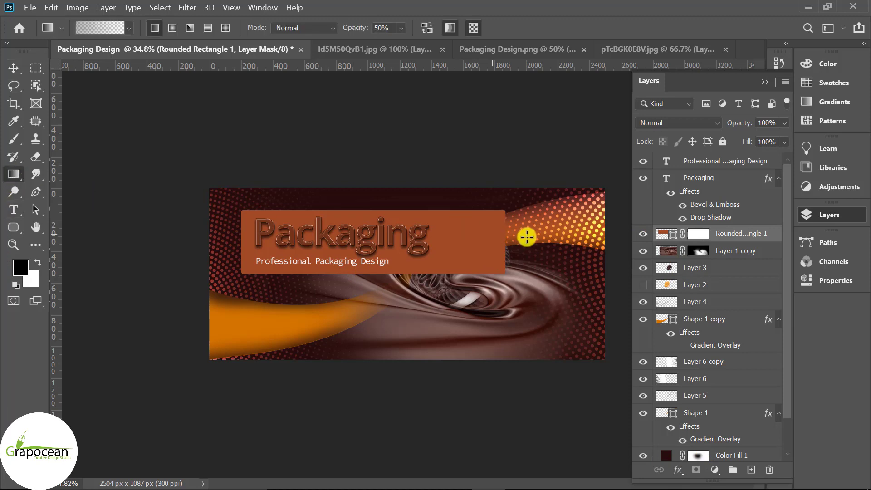
{"action": "left_click_drag", "start_coordinate": [547, 240], "coordinate": [258, 232]}
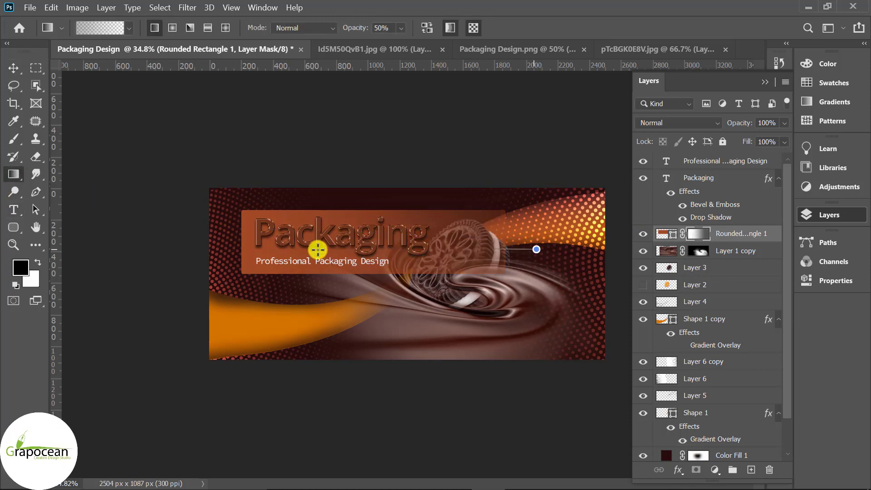
{"action": "left_click_drag", "start_coordinate": [318, 249], "coordinate": [318, 251]}
{"action": "left_click_drag", "start_coordinate": [544, 234], "coordinate": [320, 231]}
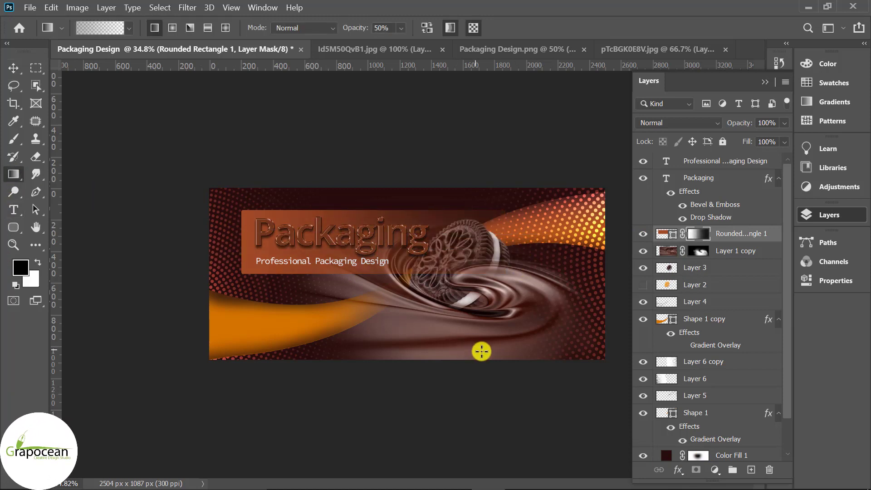
{"action": "left_click", "coordinate": [663, 234]}
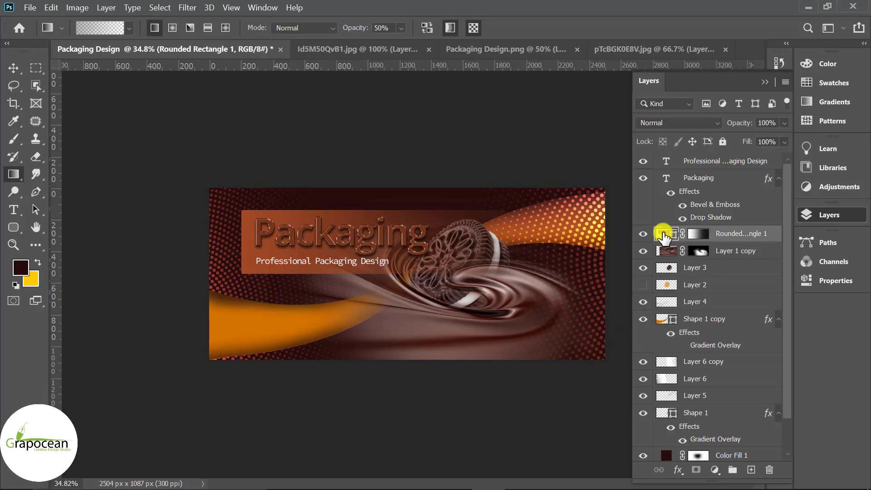
{"action": "left_click", "coordinate": [12, 68]}
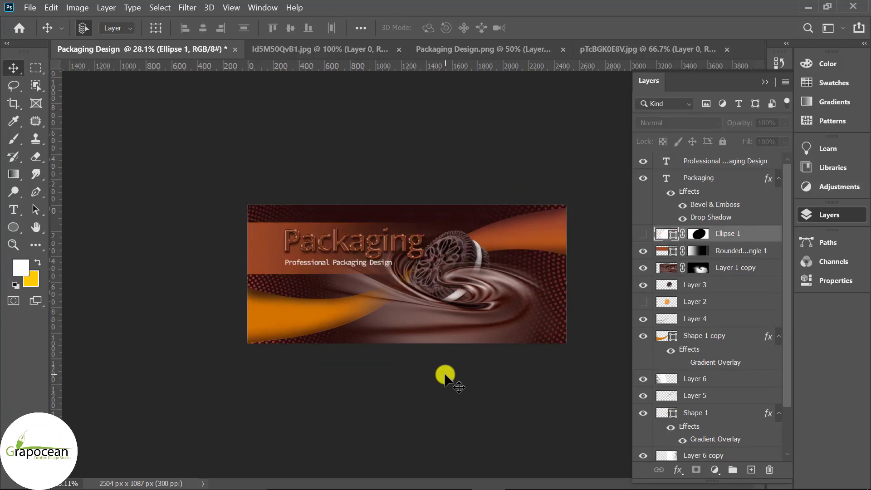
- Move the subtitle to the bottom right, shift Packaging left and scale it to 80.52%
{"action": "scroll", "coordinate": [434, 338], "scroll_direction": "up", "scroll_amount": 2}
{"action": "mouse_move", "coordinate": [301, 274]}
{"action": "left_mouse_down"}
{"action": "mouse_move", "coordinate": [446, 358]}
{"action": "mouse_move", "coordinate": [555, 353]}
{"action": "left_mouse_up"}
{"action": "left_click_drag", "start_coordinate": [337, 234], "coordinate": [299, 240]}
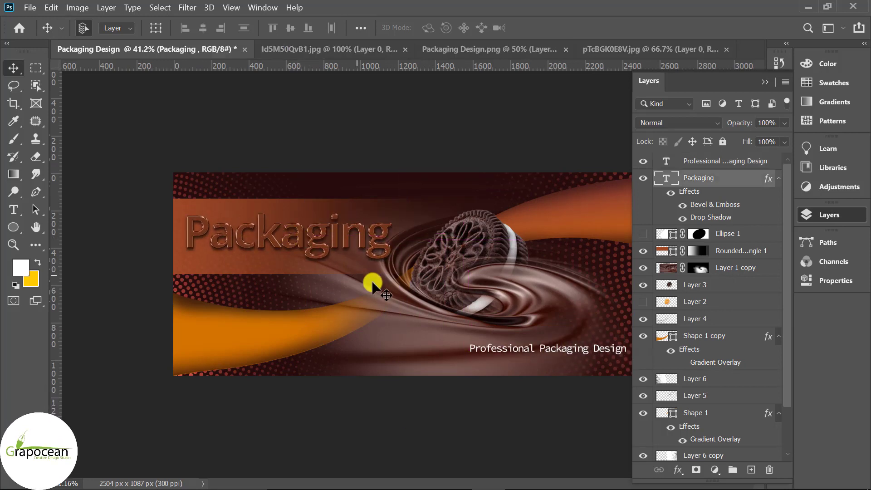
{"action": "key", "text": "ctrl+t"}
{"action": "left_click_drag", "start_coordinate": [391, 259], "coordinate": [377, 255]}
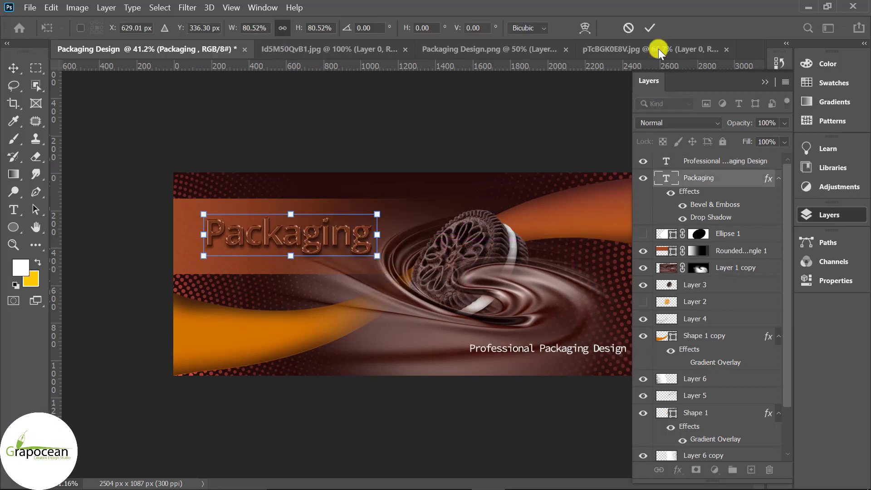
{"action": "left_click", "coordinate": [653, 28]}
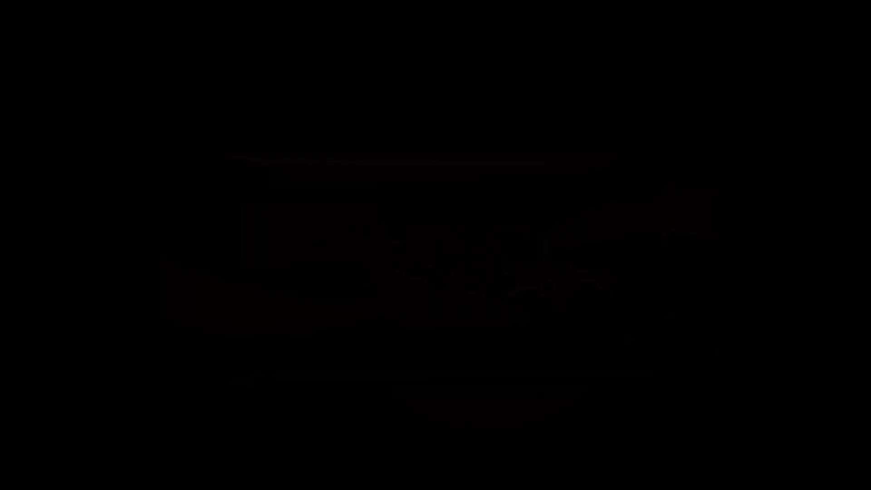